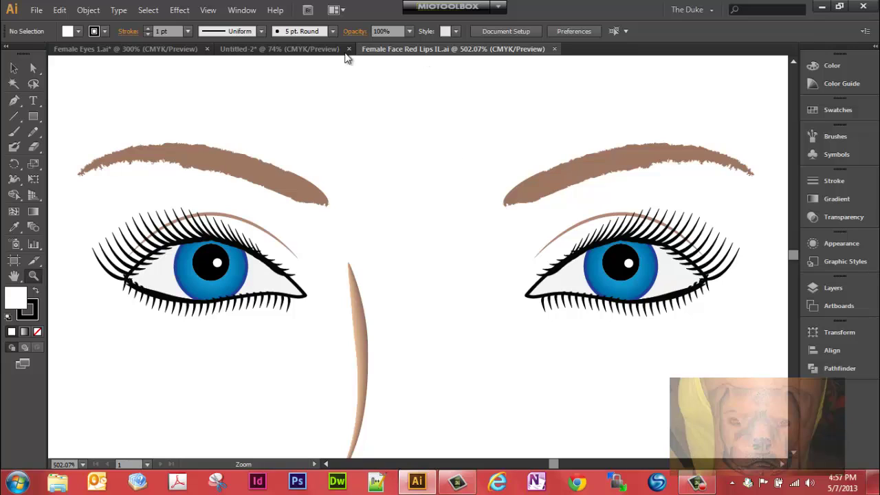
Switch to the blank Untitled-2 document with the Selection tool active
click(291, 49)
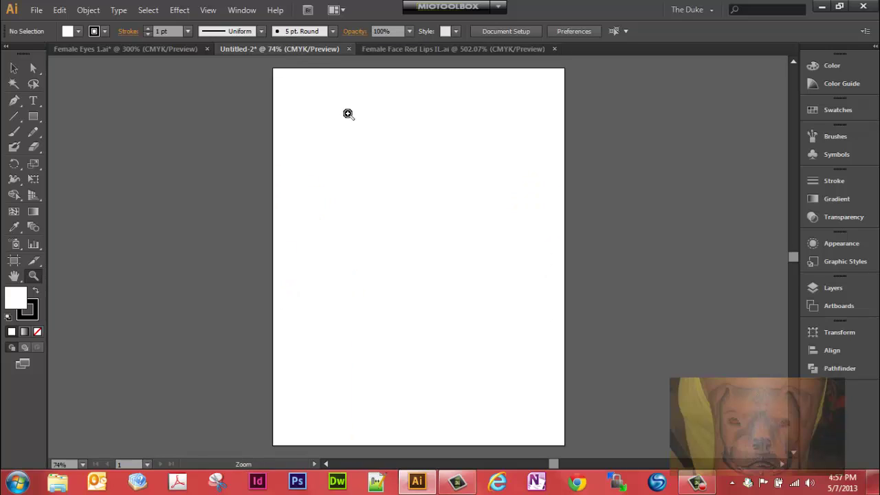
click(13, 69)
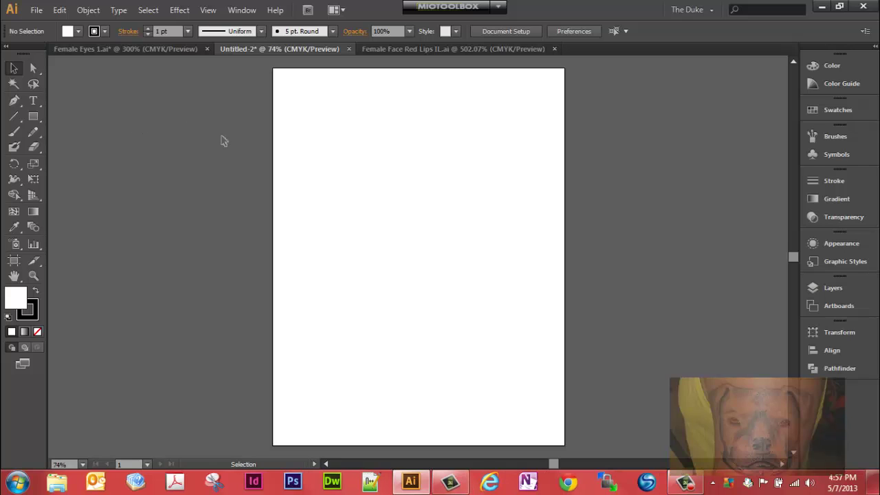
click(36, 10)
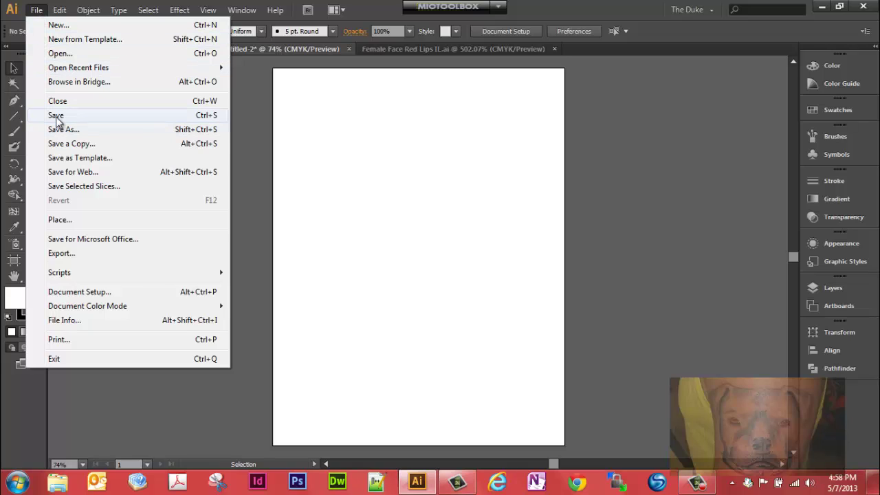
Place the Female Eyes 1 photo on the artboard with Template on and Link off
click(62, 217)
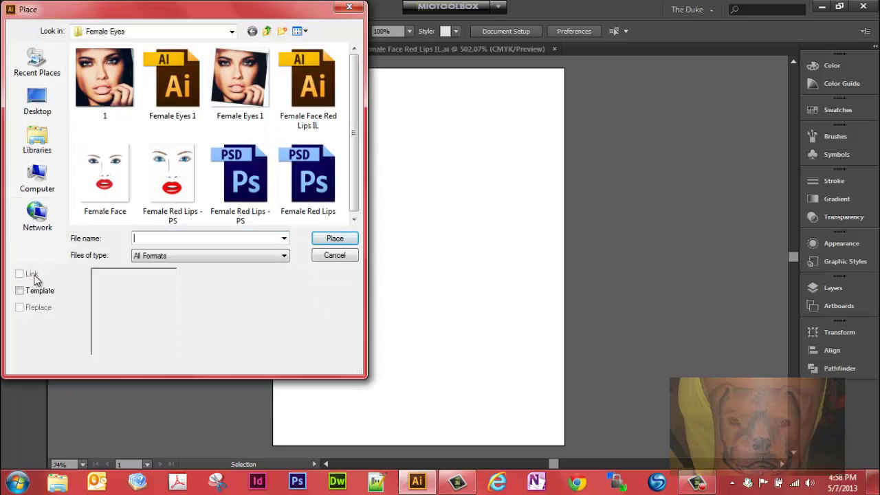
click(246, 78)
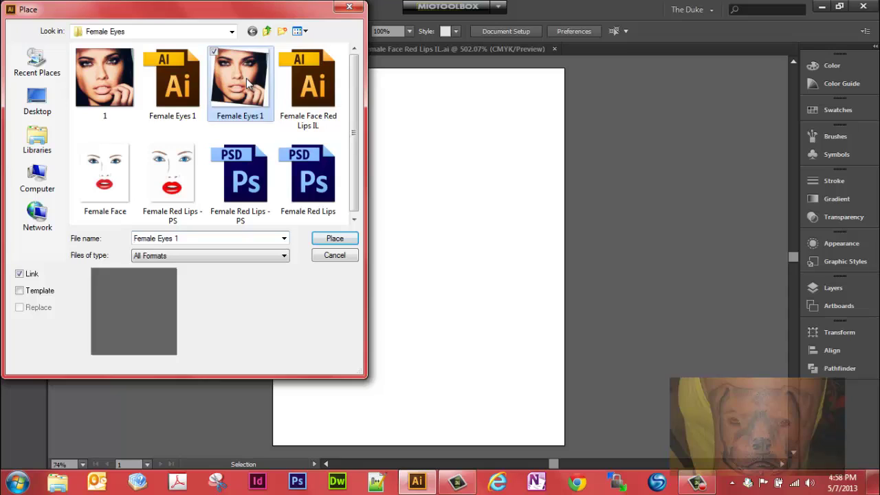
click(20, 291)
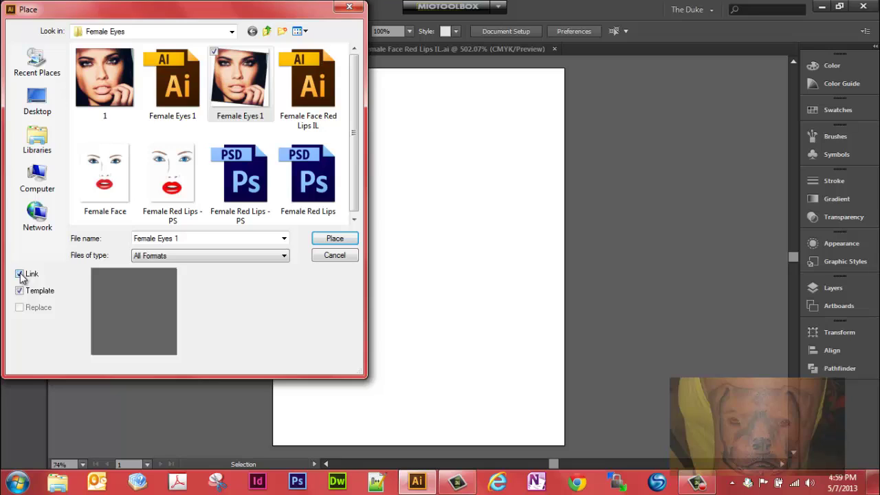
click(20, 274)
click(335, 239)
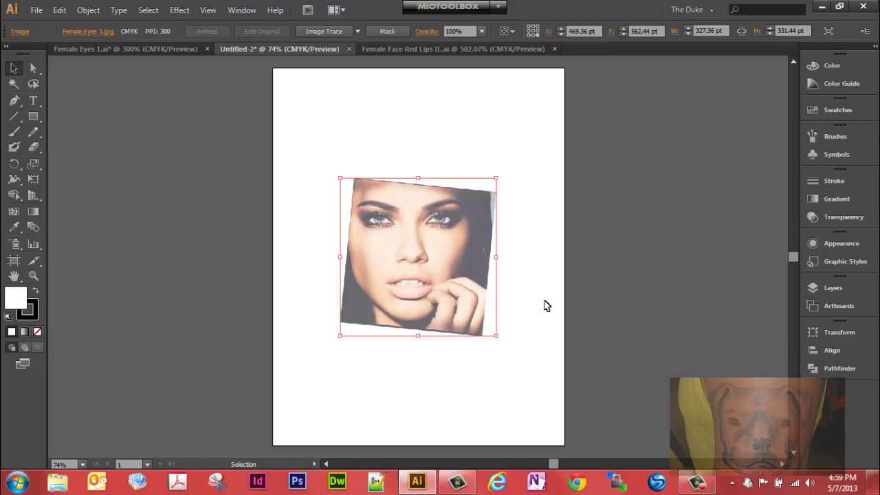
Rename Layer 1 in the Layers panel to 'Eyes'
click(862, 289)
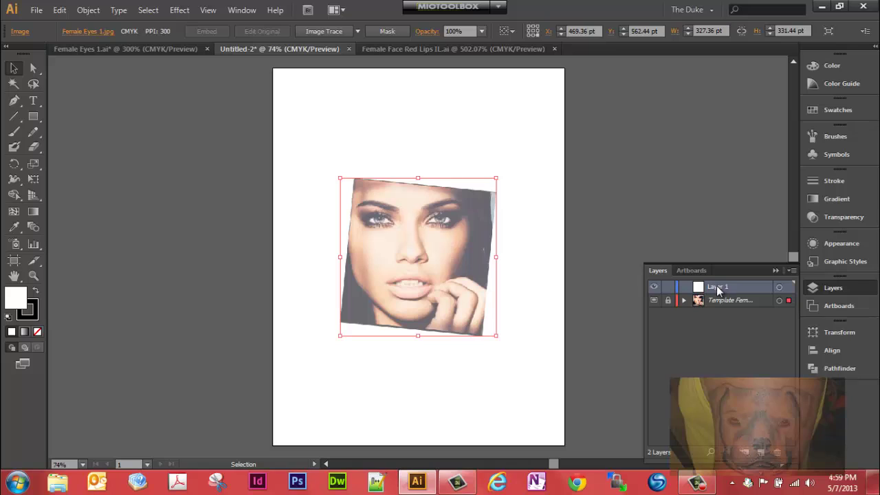
double_click(718, 288)
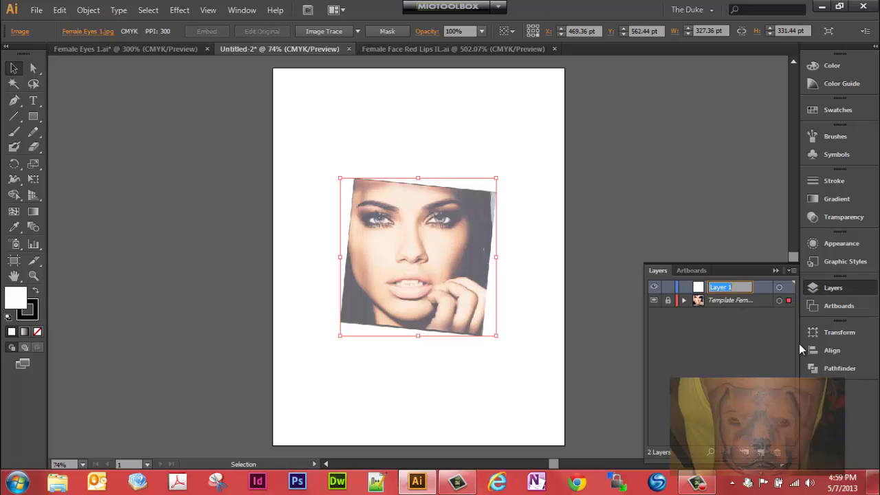
text(Eyes)
key(Return)
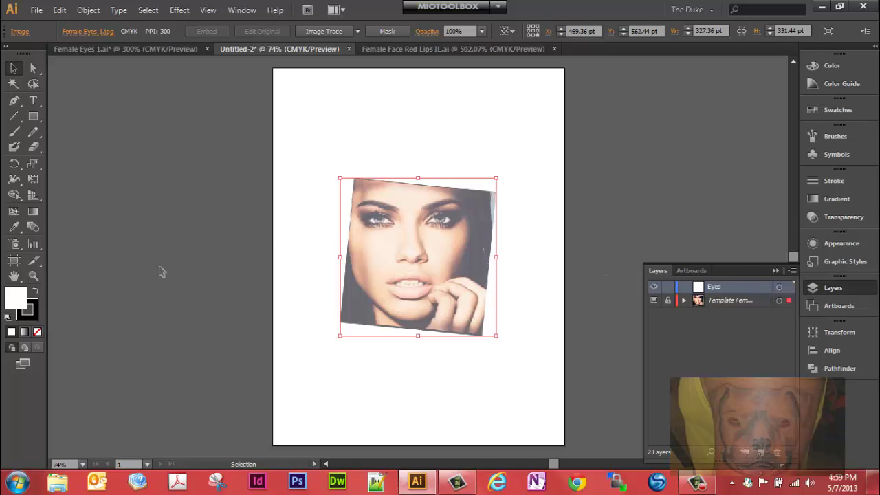
click(33, 275)
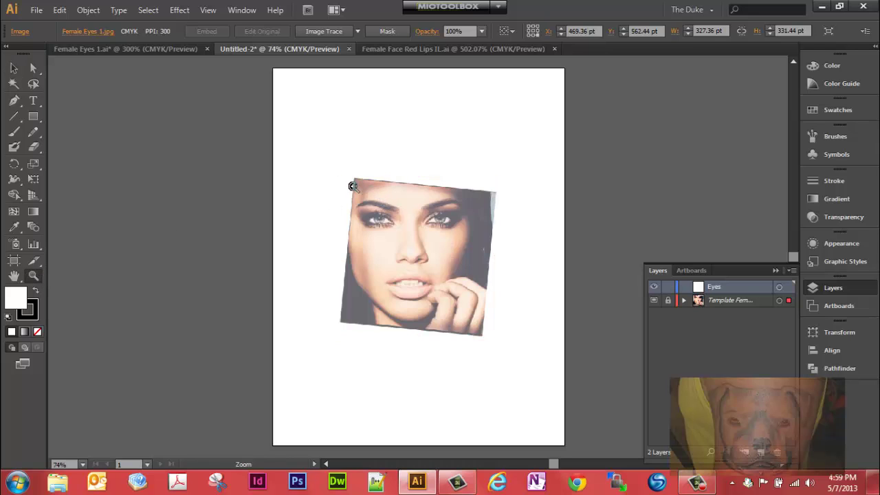
Zoom in on the eyes and select the basic Pen tool
drag(352, 186, 468, 234)
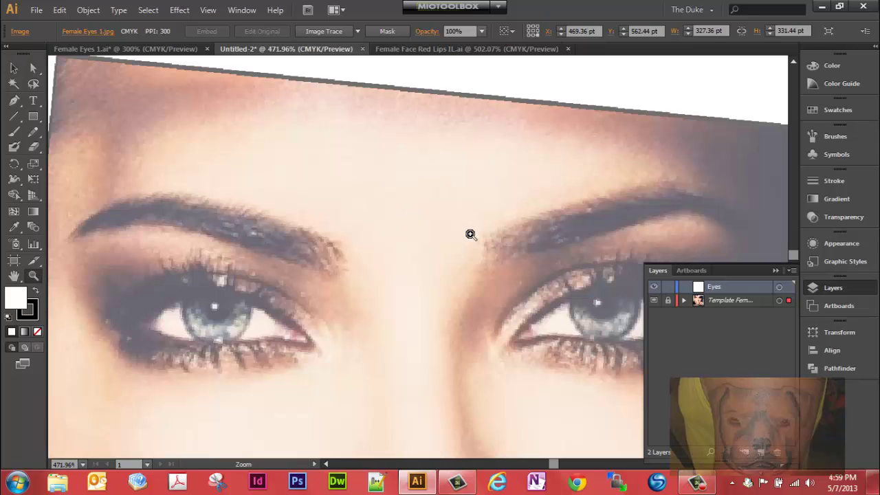
alt+click(470, 235)
alt+click(470, 234)
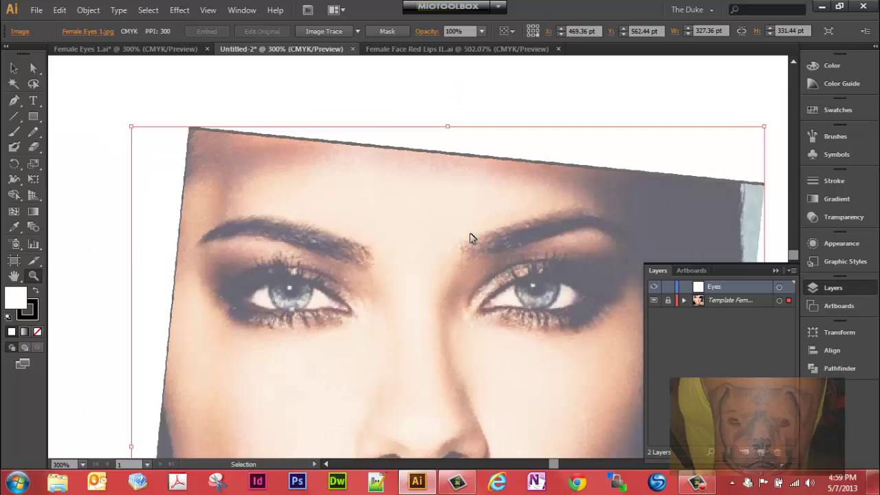
alt+click(470, 234)
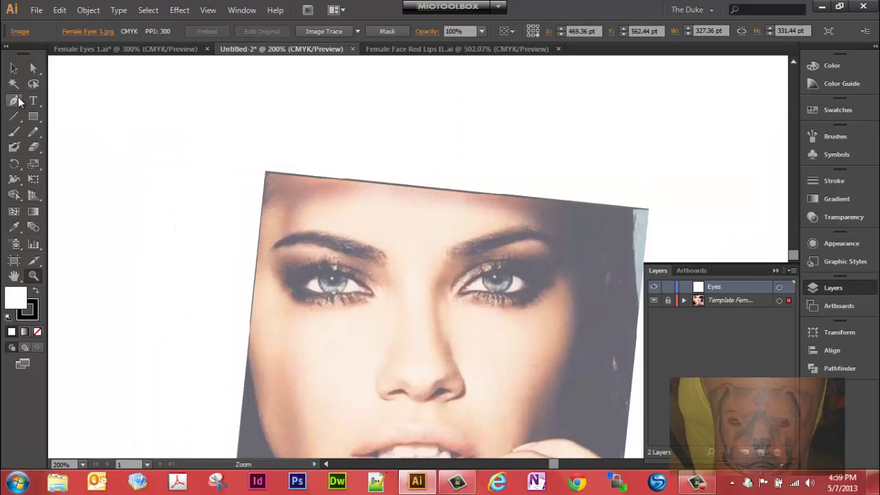
click(16, 103)
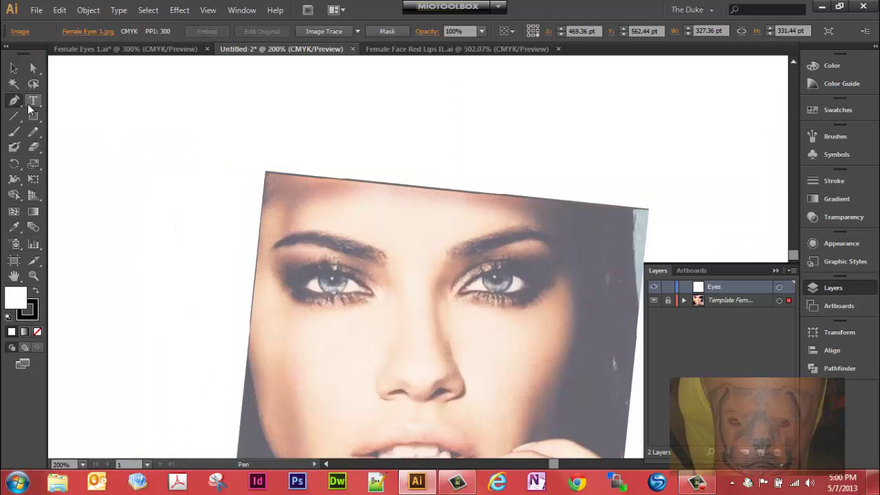
click(19, 105)
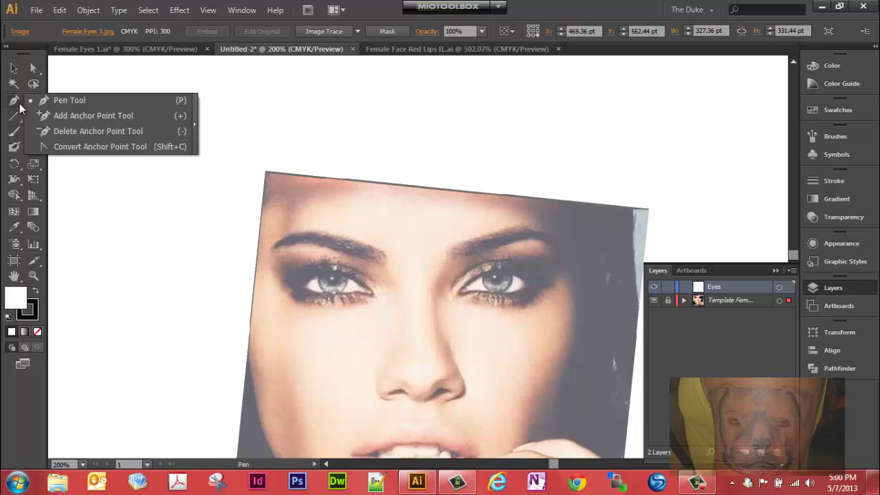
click(65, 105)
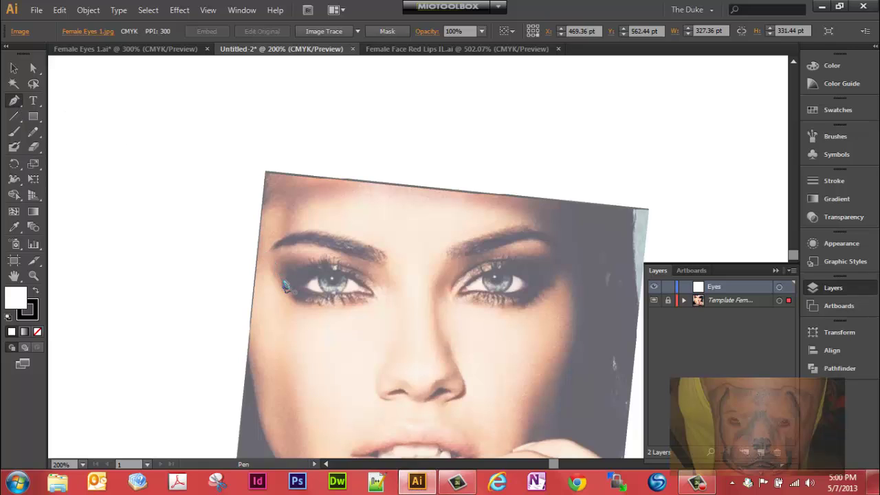
Trace the right eye's upper lid from its inner corner with curved Pen anchors
click(460, 299)
drag(461, 298, 502, 272)
click(498, 267)
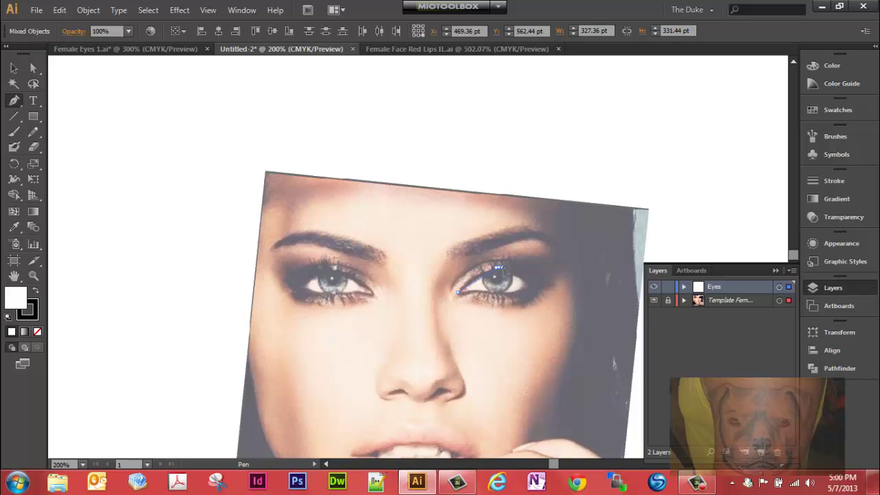
drag(505, 267, 522, 270)
drag(523, 271, 524, 272)
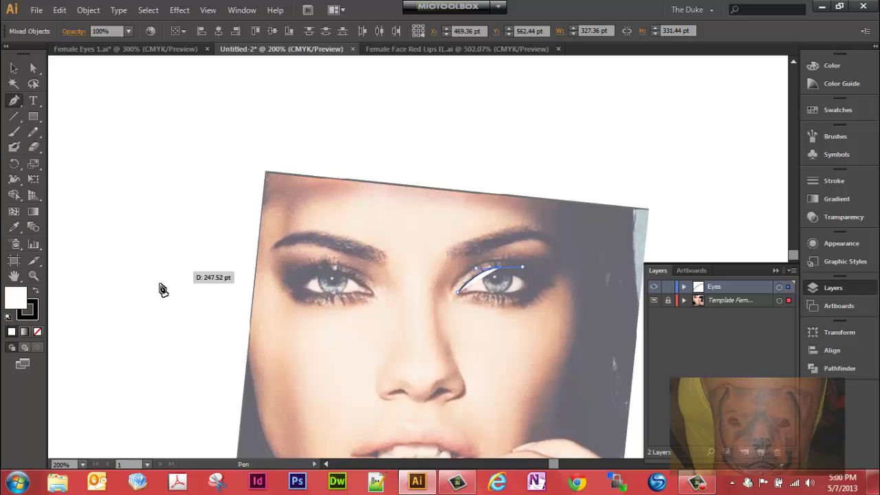
Set the eyelid path's fill to None so only the black stroke remains
click(38, 332)
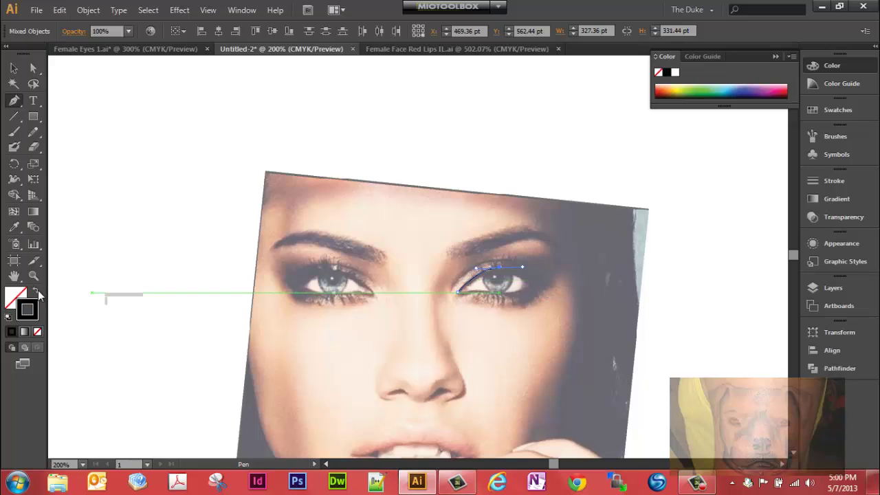
key(z)
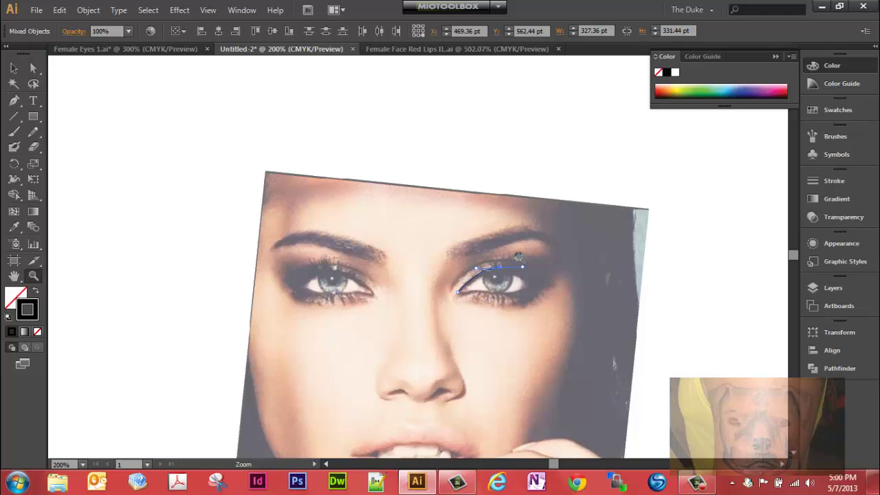
drag(519, 258, 546, 297)
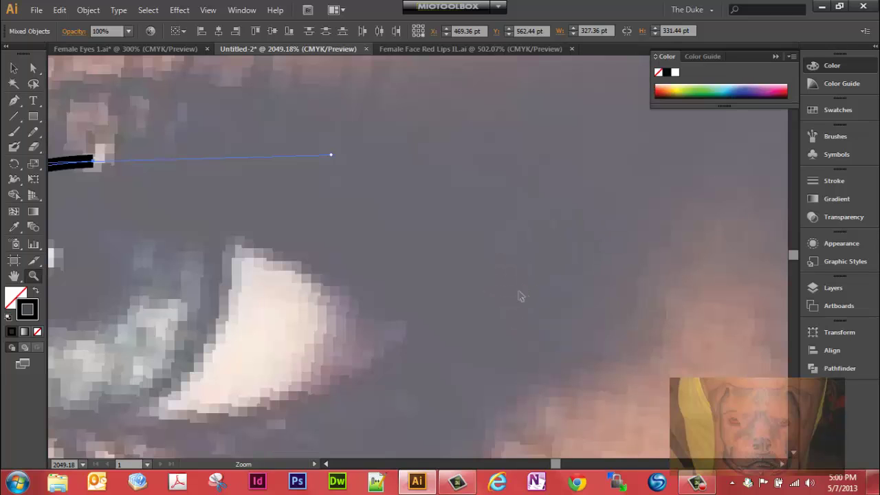
key(ctrl+minus)
key(ctrl+minus)
key(ctrl+minus)
key(ctrl+minus)
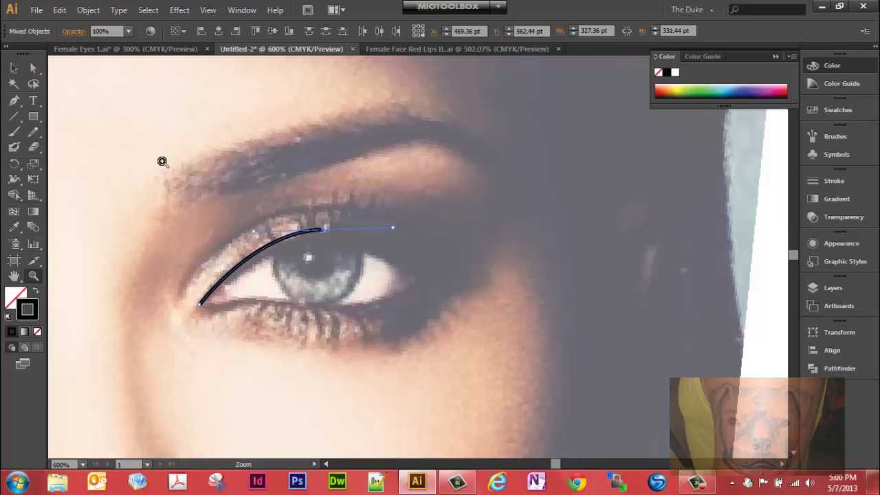
click(14, 100)
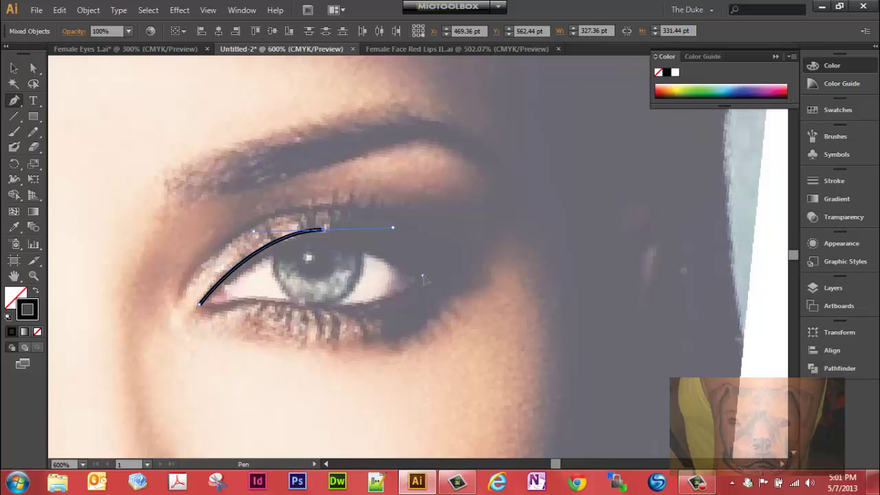
ctrl+click(431, 278)
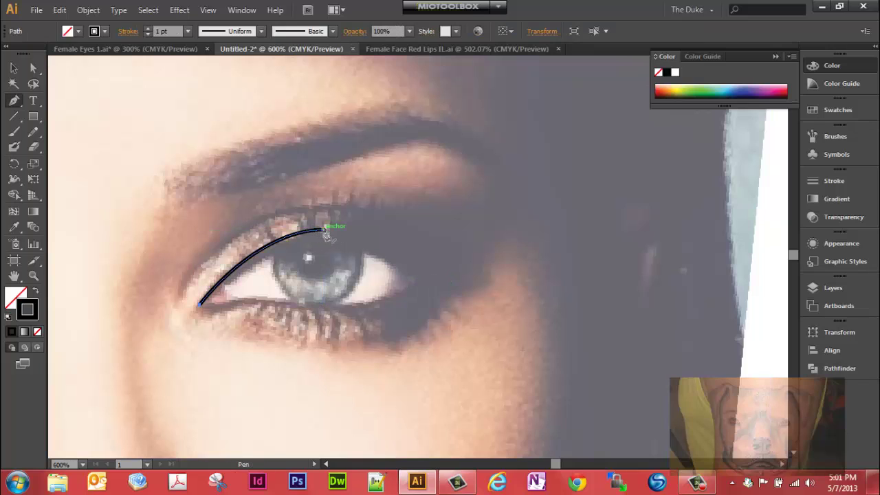
Continue the lid path from its end anchor down to the outer corner, undoing stray segments
drag(325, 229, 416, 279)
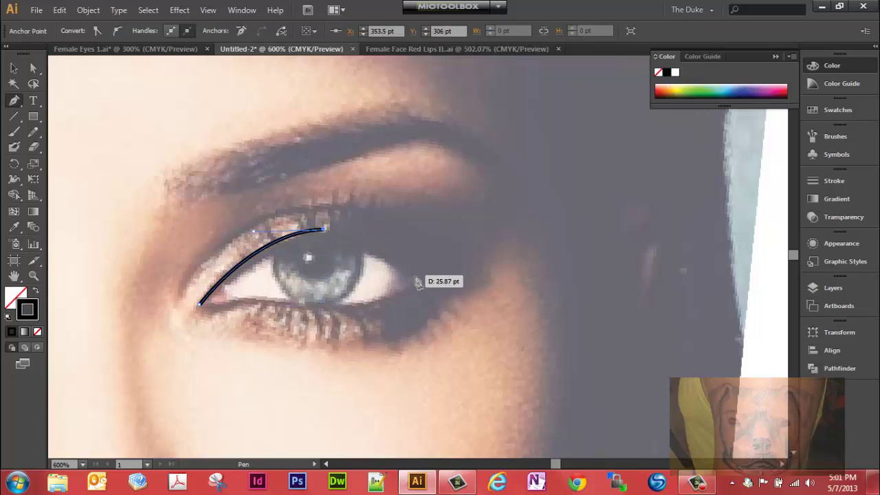
click(415, 277)
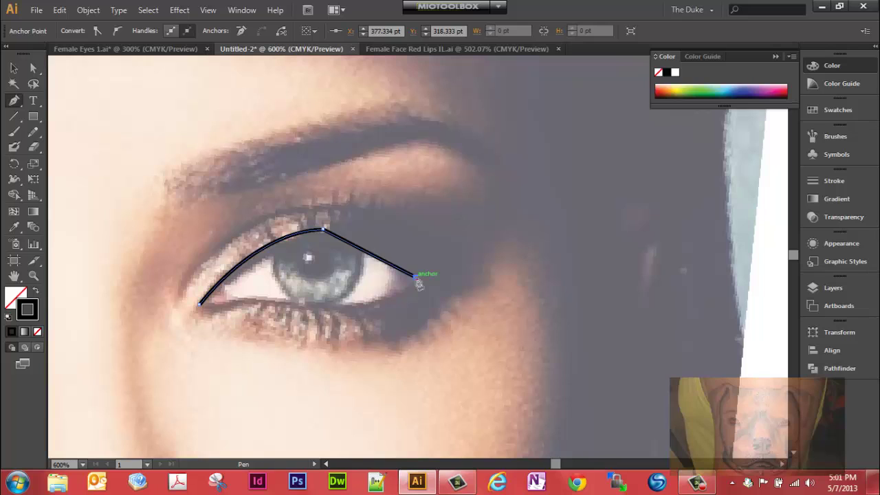
key(ctrl+z)
drag(325, 230, 328, 237)
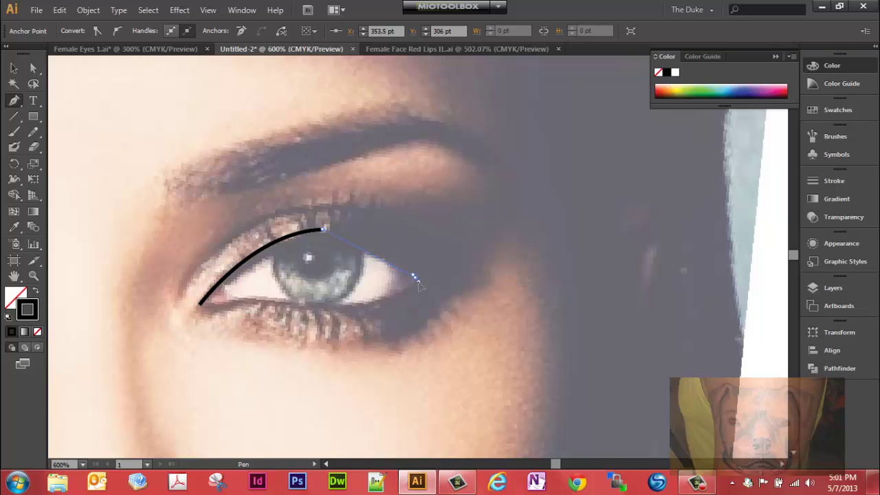
drag(417, 280, 442, 319)
drag(444, 329, 446, 329)
drag(444, 324, 444, 325)
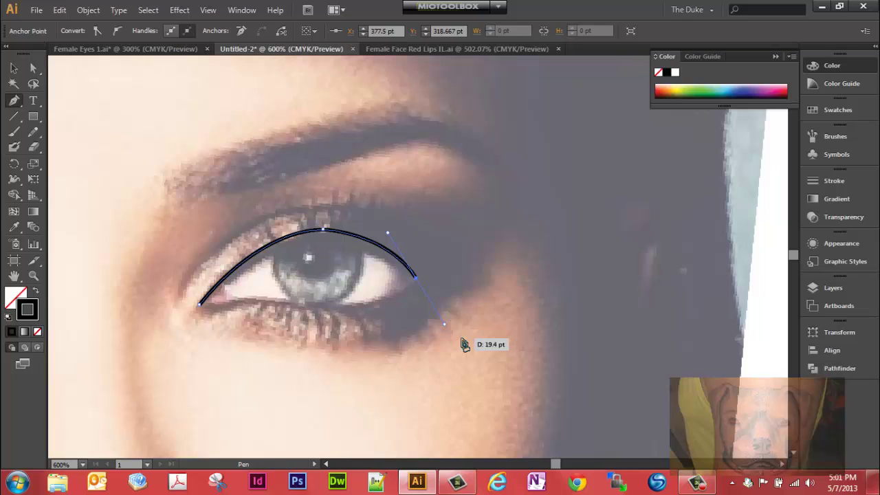
click(329, 308)
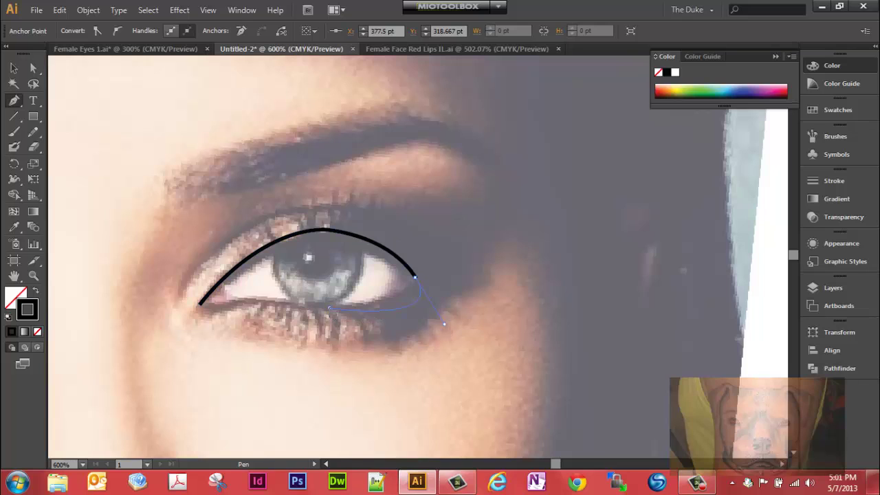
mouse_move(330, 307)
mouse_down()
mouse_move(315, 325)
mouse_move(284, 317)
mouse_move(284, 334)
mouse_up()
key(ctrl+z)
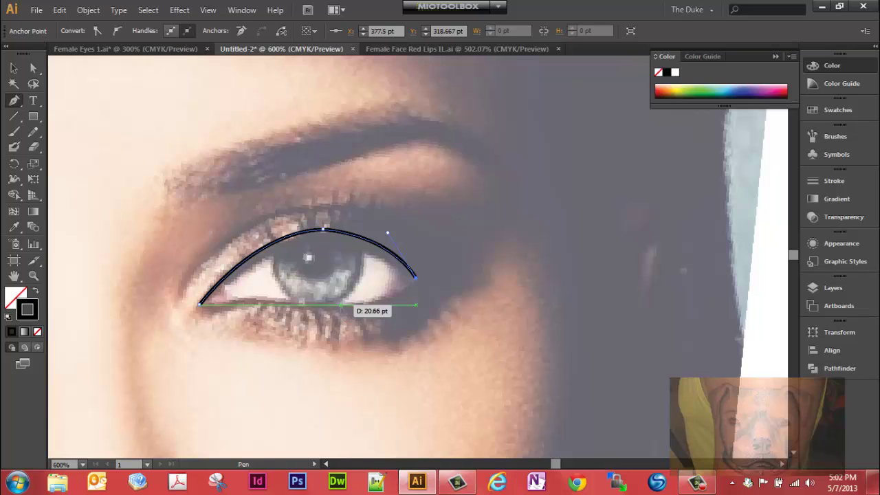
Curve the path back along the lower lid and close it at the inner-corner anchor
click(327, 305)
drag(327, 306, 296, 311)
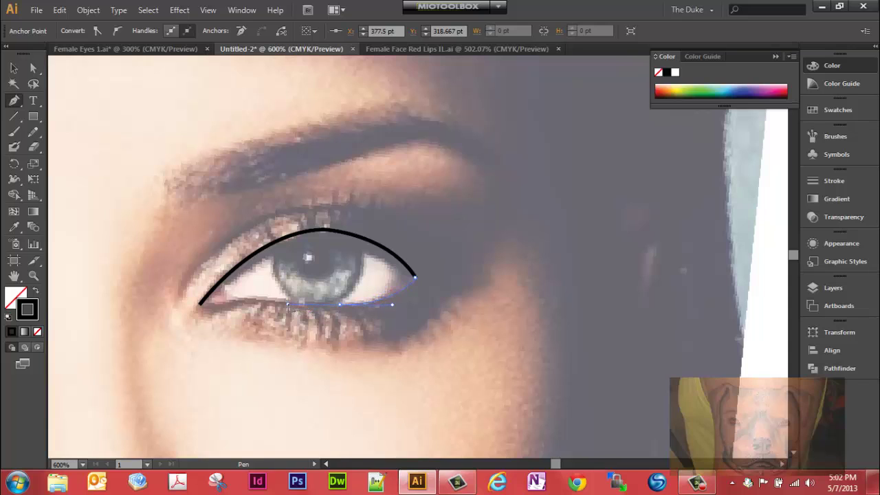
drag(288, 309, 281, 308)
drag(282, 307, 212, 297)
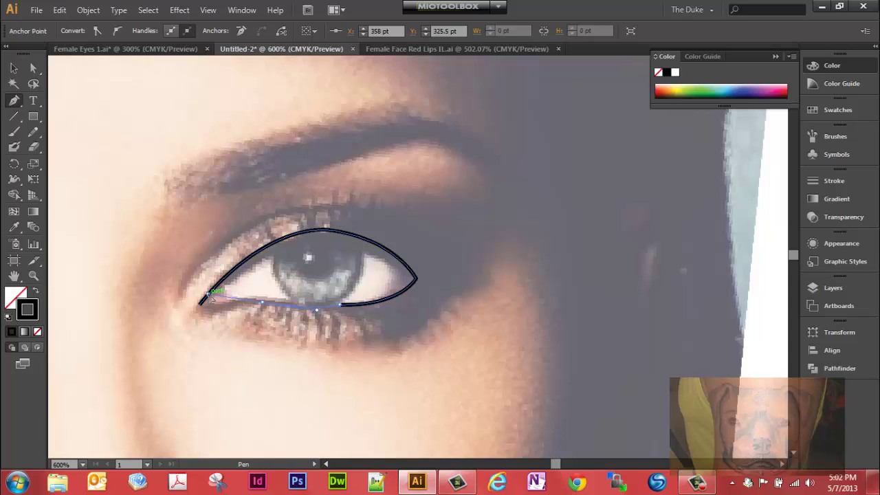
drag(210, 296, 204, 313)
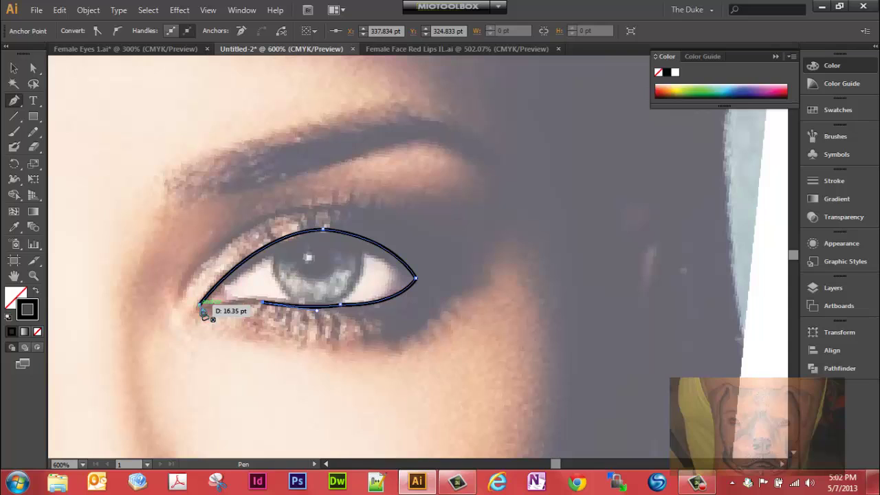
drag(204, 313, 198, 310)
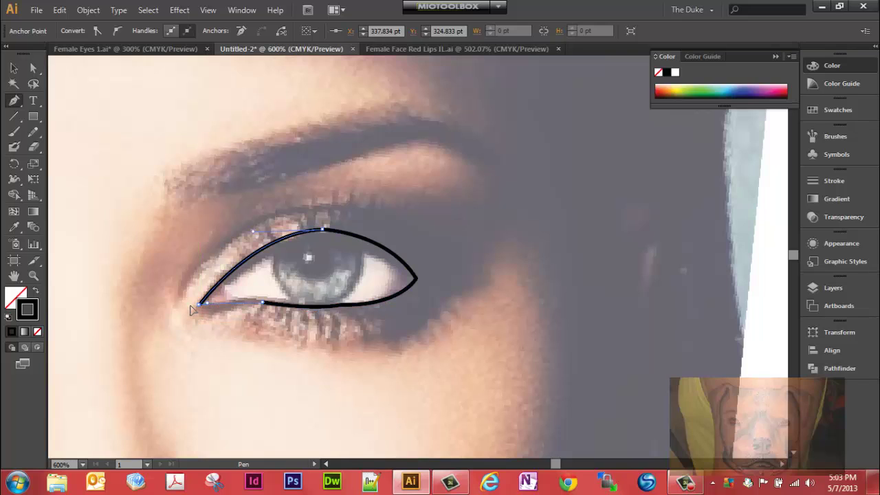
drag(172, 315, 138, 319)
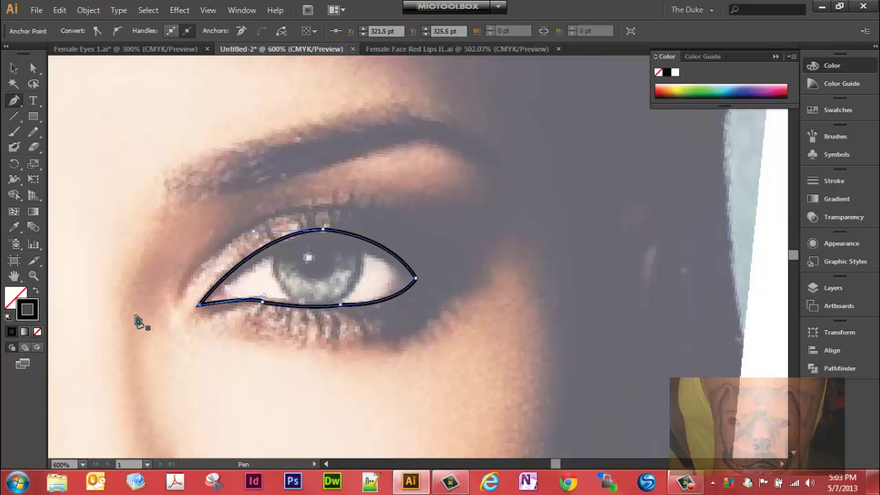
Deselect the eye outline and zoom in close on the traced eye
click(15, 69)
click(186, 209)
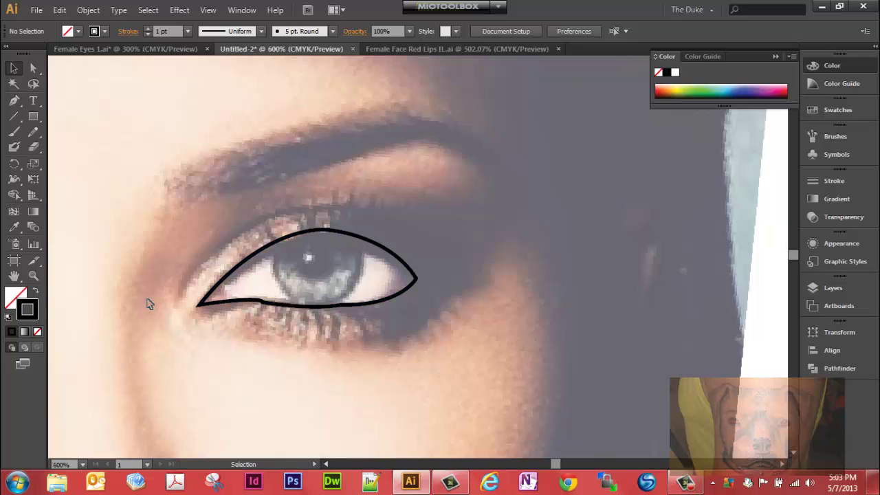
key(a)
key(ctrl+minus)
key(ctrl+minus)
key(ctrl+minus)
key(ctrl+minus)
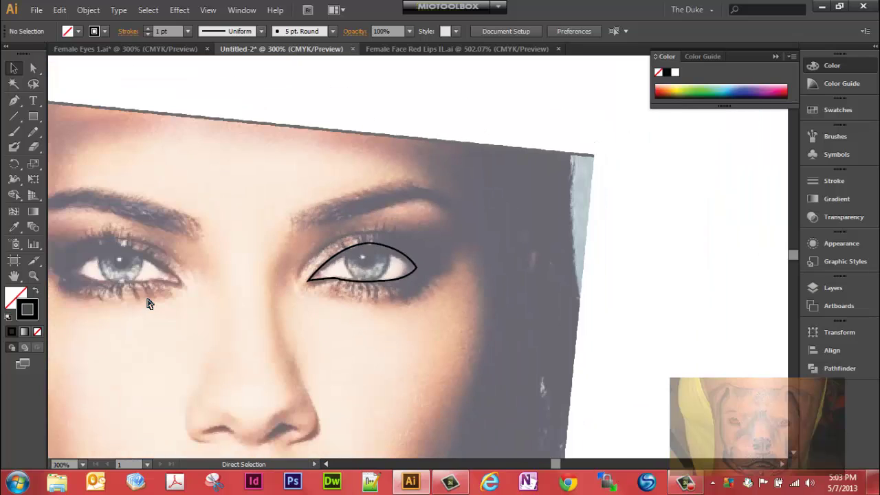
key(ctrl+minus)
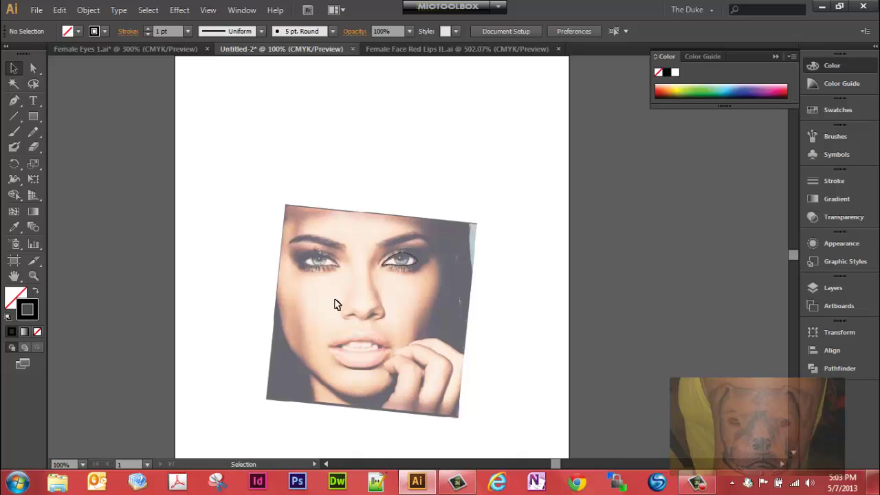
key(z)
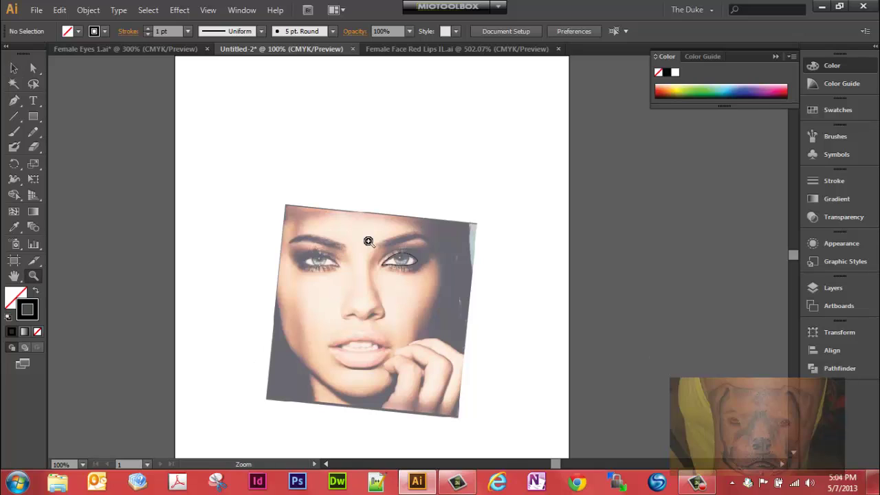
drag(385, 260, 421, 272)
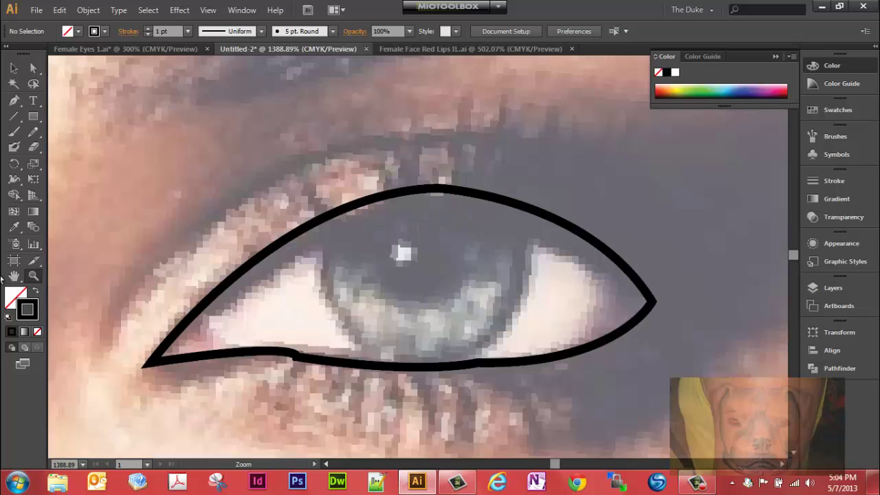
drag(36, 114, 70, 148)
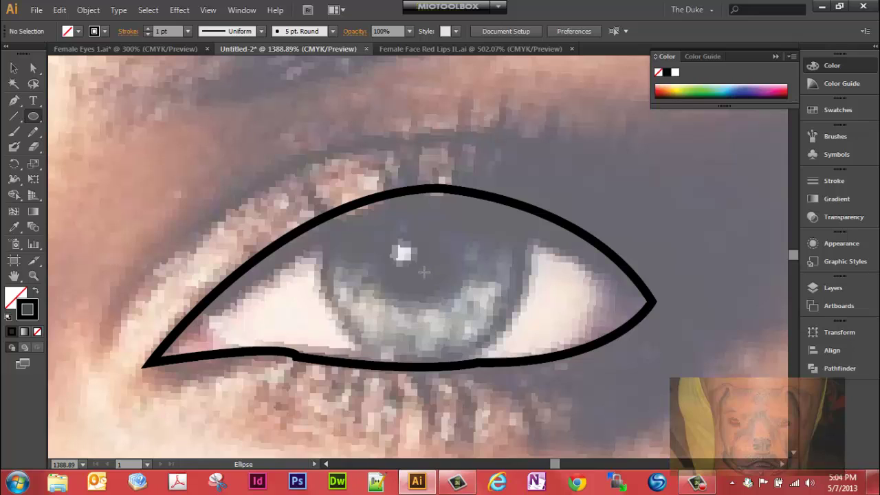
Draw a circle over the iris with the Ellipse tool, then deselect it
drag(424, 272, 531, 361)
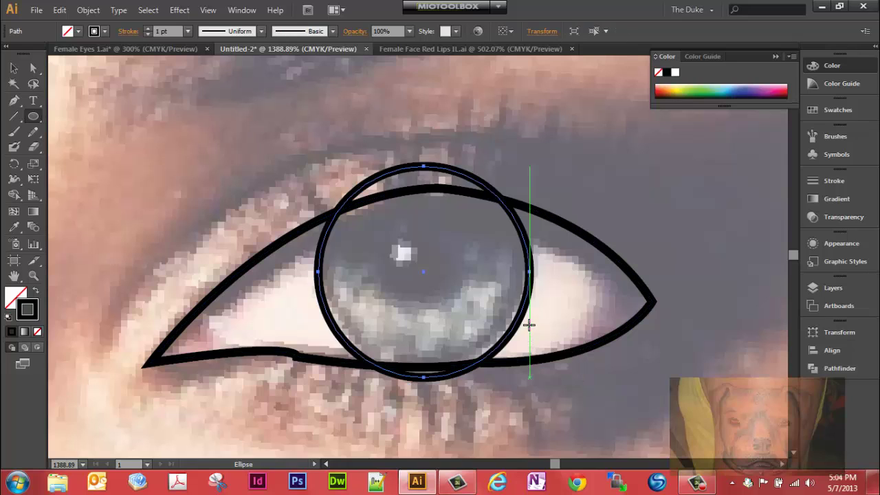
click(13, 68)
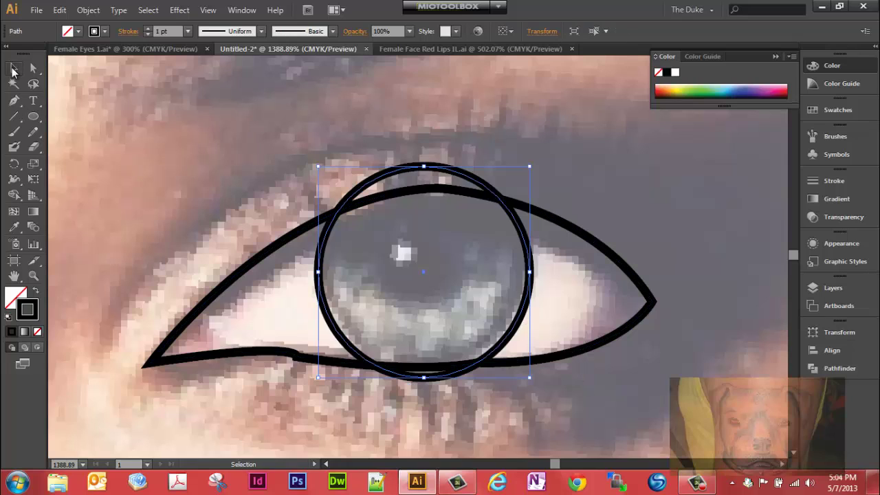
key(ctrl+shift+a)
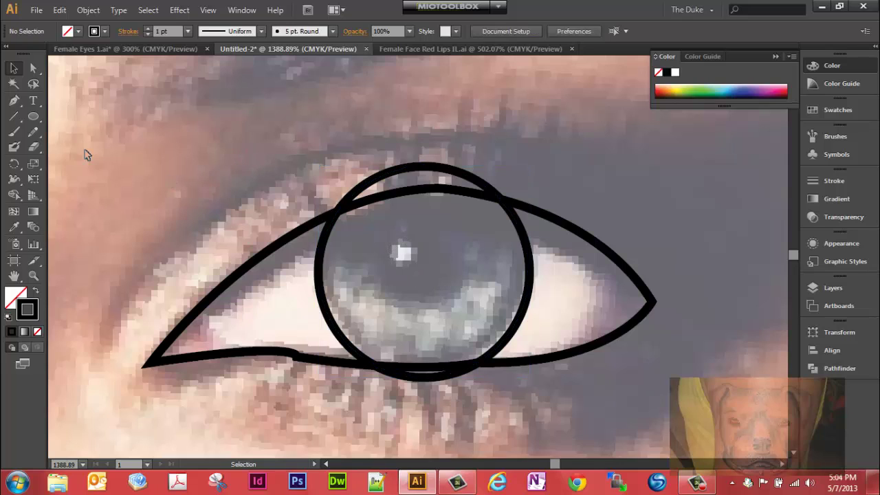
Draw a smaller pupil circle from the iris centre, cancelling the Ellipse size dialog
drag(34, 120, 71, 145)
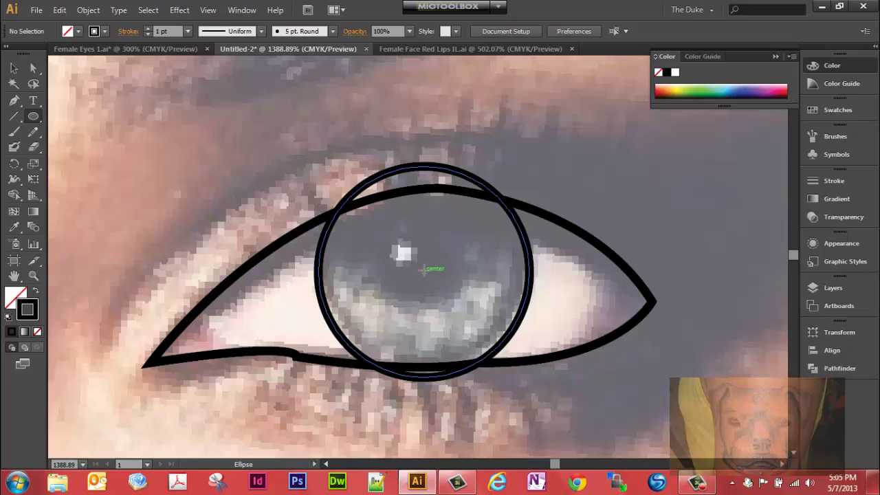
click(207, 11)
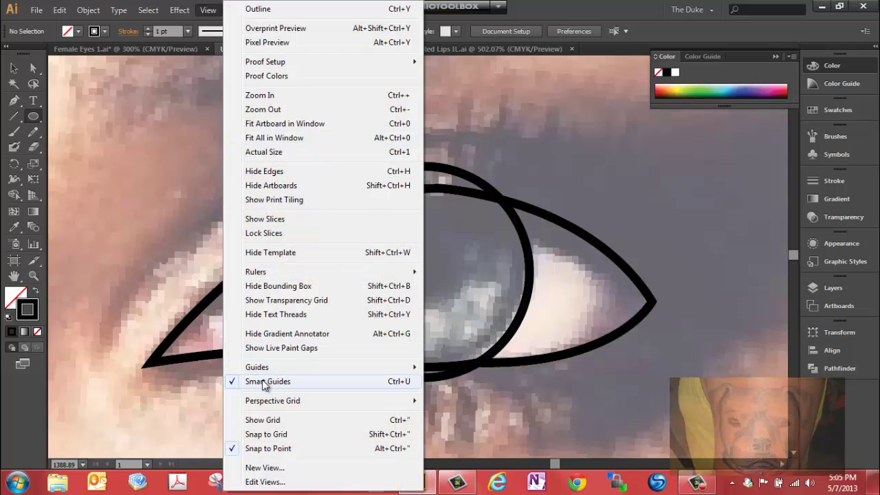
click(438, 272)
click(438, 272)
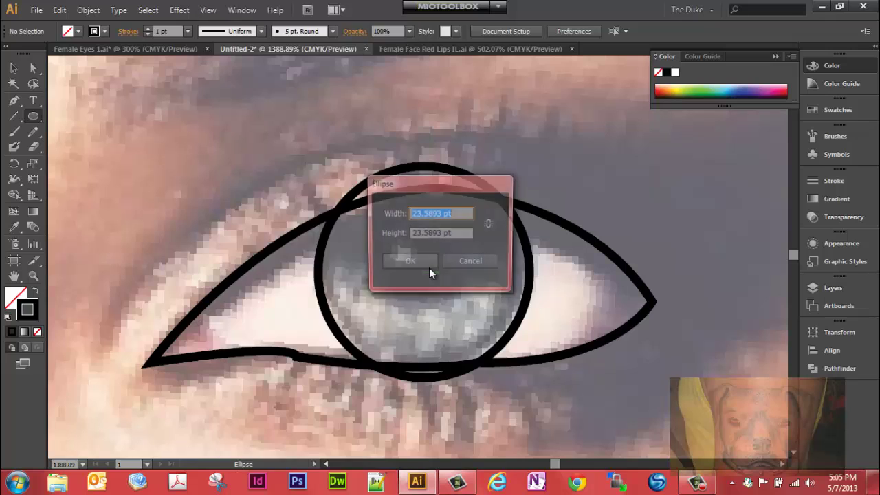
click(466, 262)
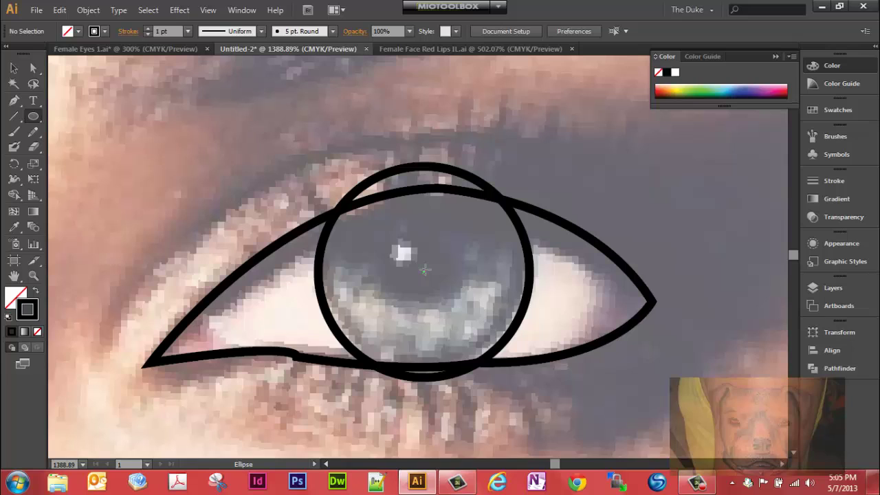
mouse_move(425, 269)
mouse_down()
mouse_move(454, 303)
mouse_move(439, 310)
mouse_up()
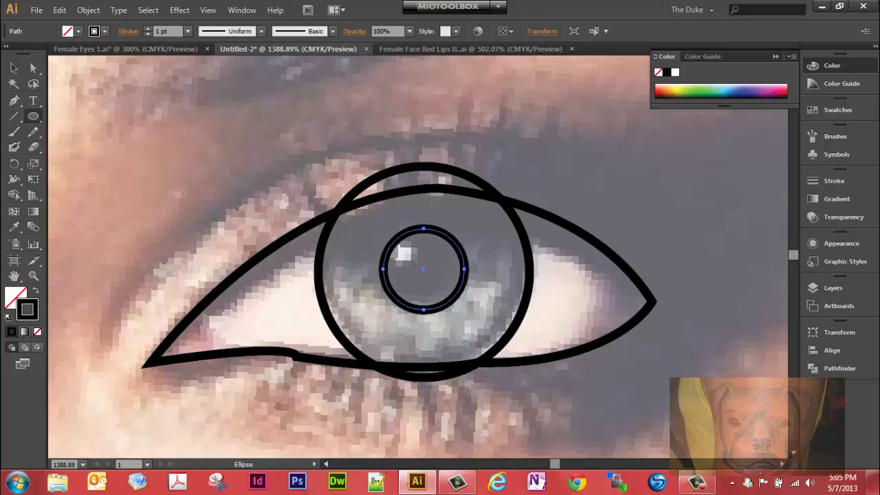
mouse_move(697, 481)
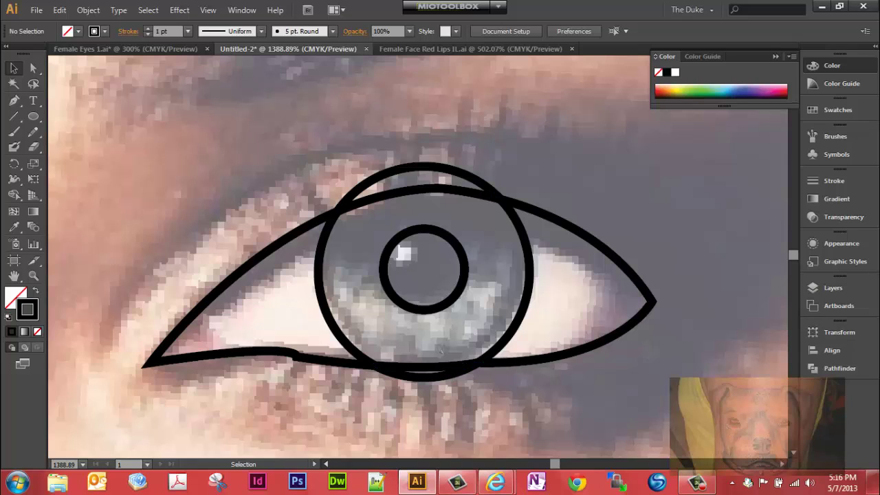
Make the pupil solid black and put CMYK Blue into the iris's radial gradient
click(429, 311)
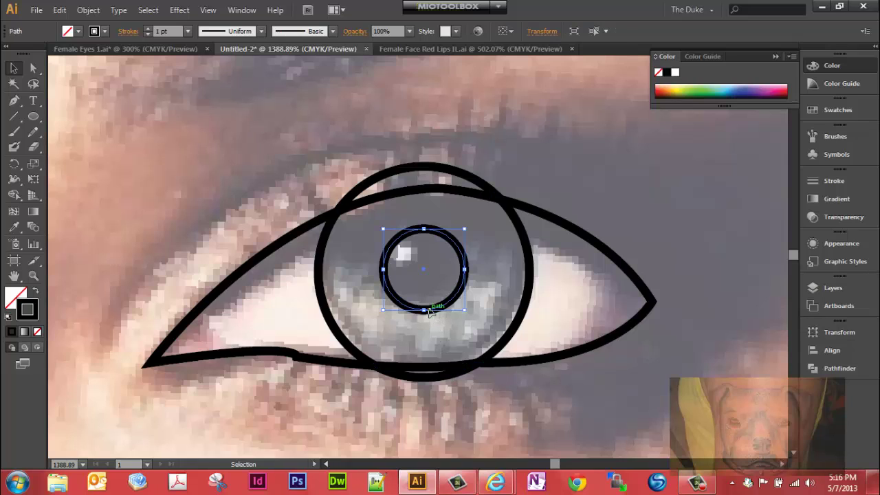
click(36, 294)
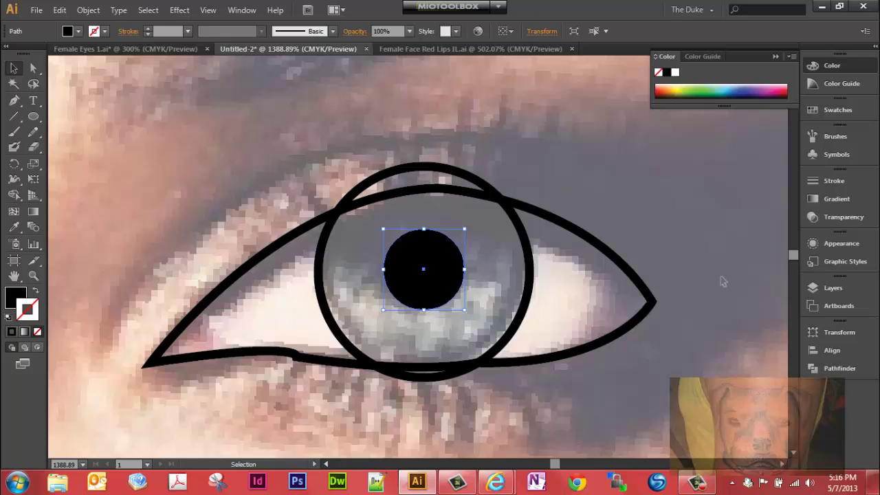
click(527, 241)
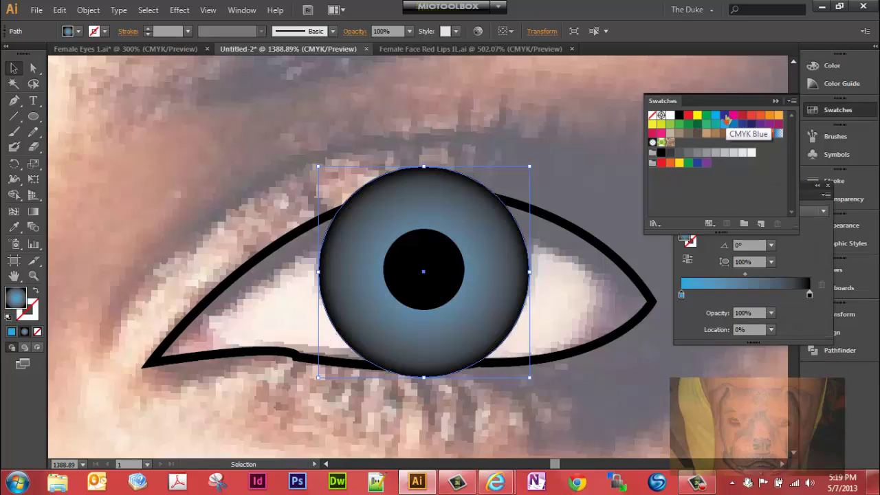
drag(725, 117, 810, 297)
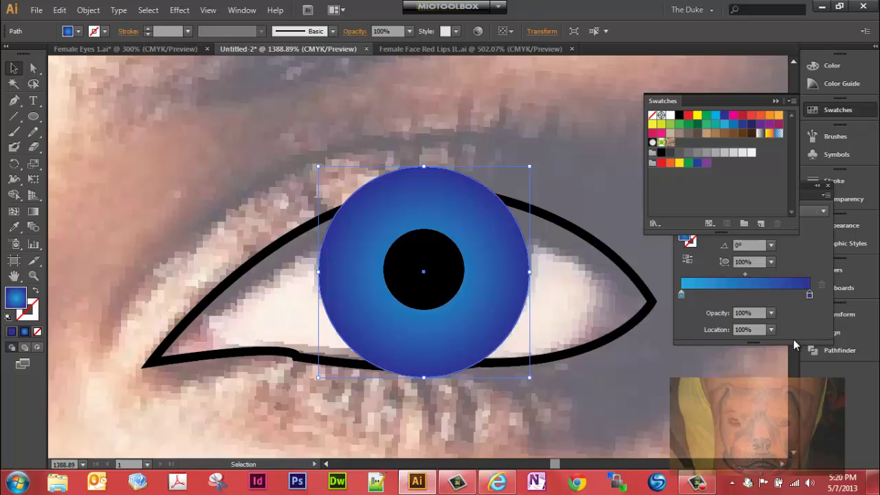
Darken the gradient's outer stop to navy by raising K, and move the midpoint outward
click(809, 295)
double_click(809, 295)
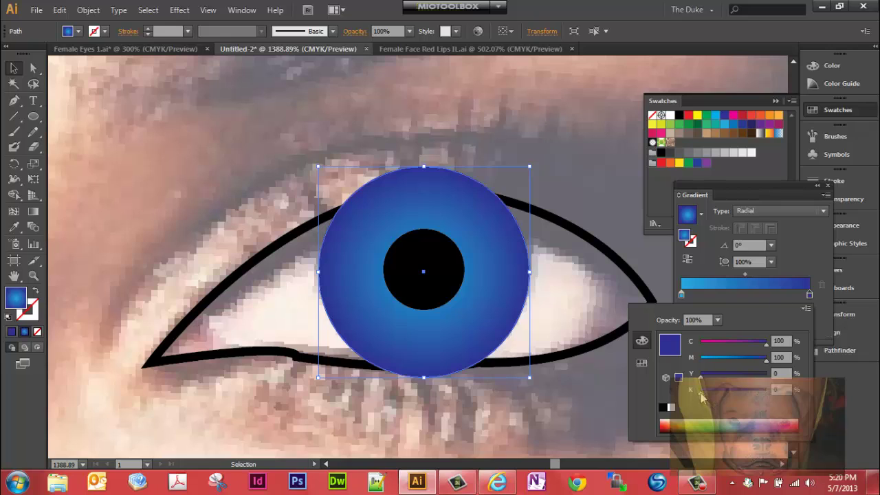
drag(700, 392, 730, 391)
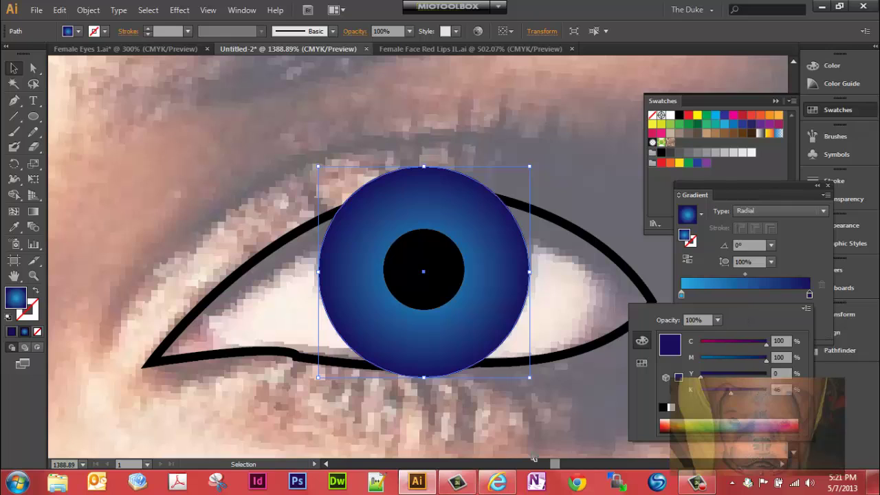
click(717, 272)
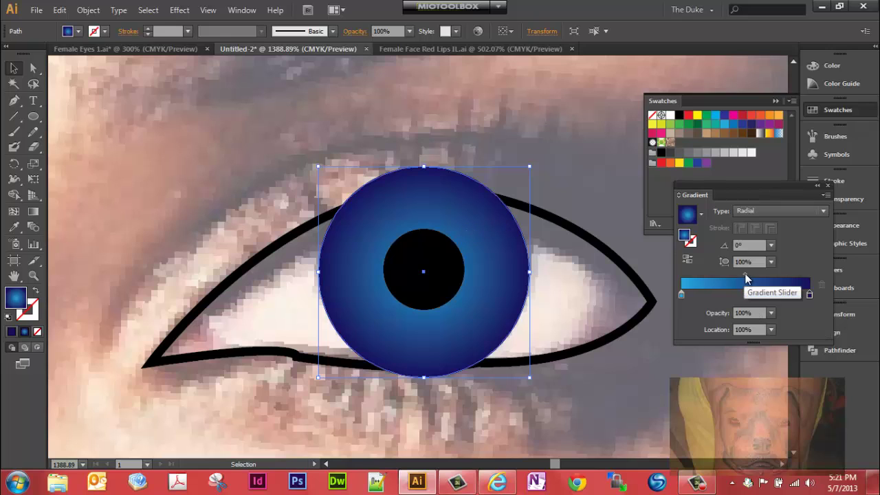
drag(745, 275, 784, 271)
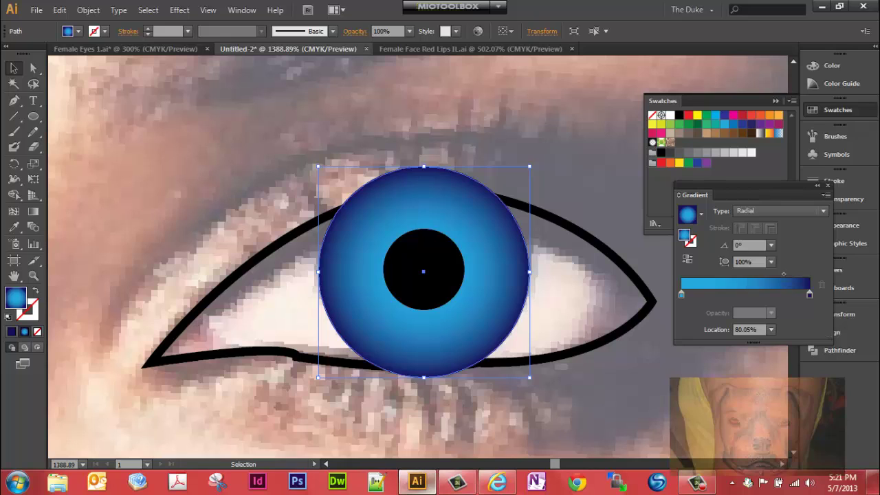
click(696, 484)
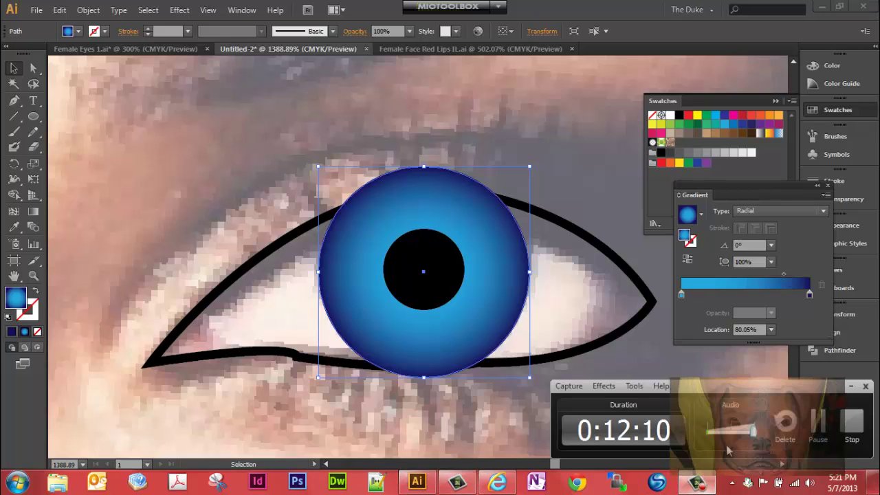
click(812, 437)
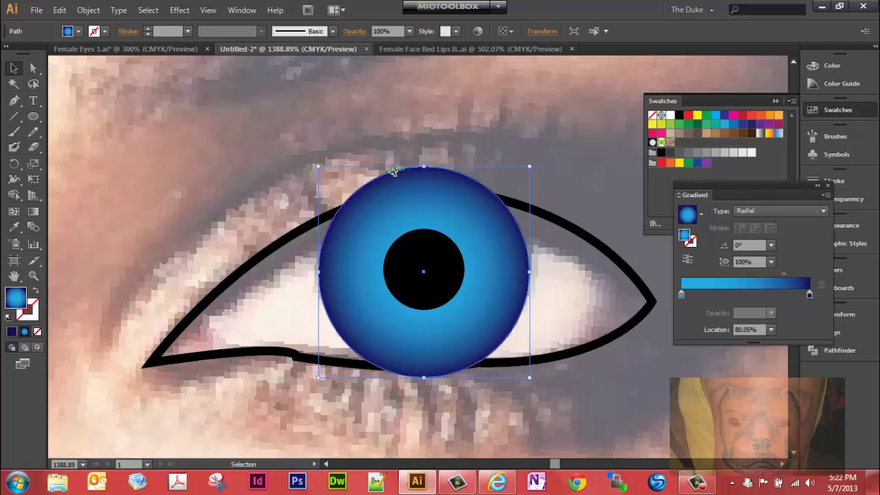
click(36, 309)
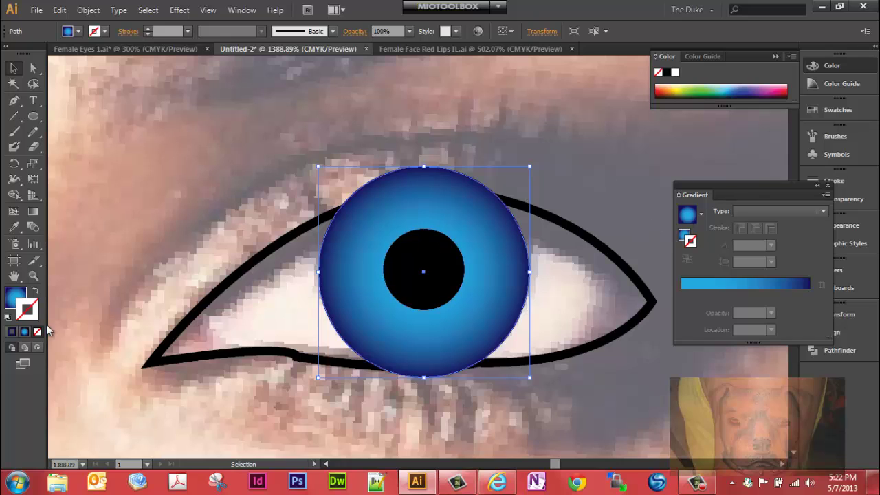
Change the iris circle's outline from bright blue to a dark blue-violet swatch
click(835, 108)
click(724, 116)
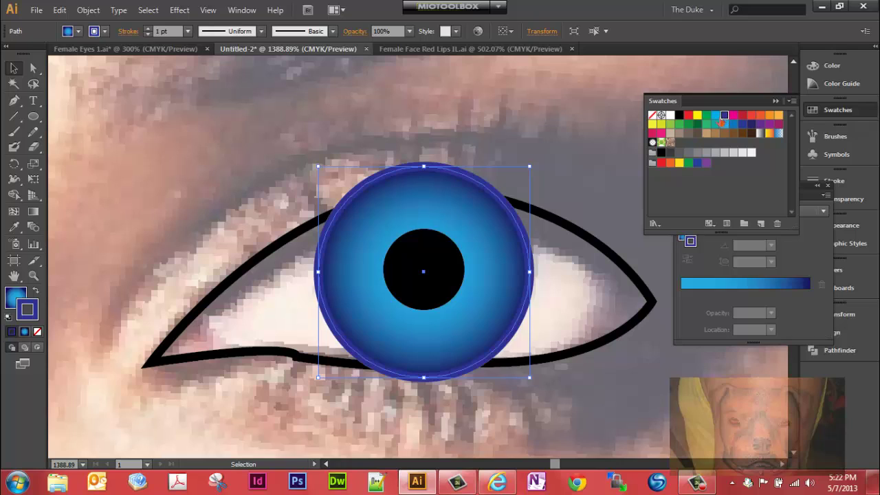
click(715, 115)
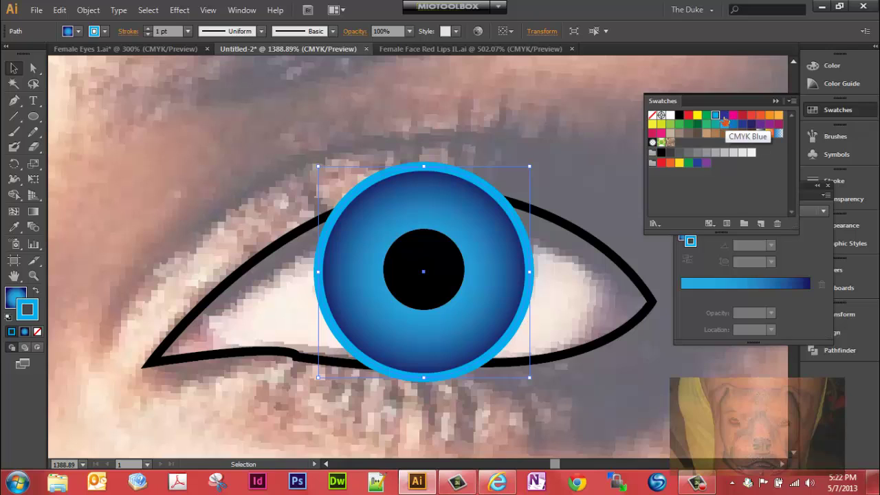
click(724, 116)
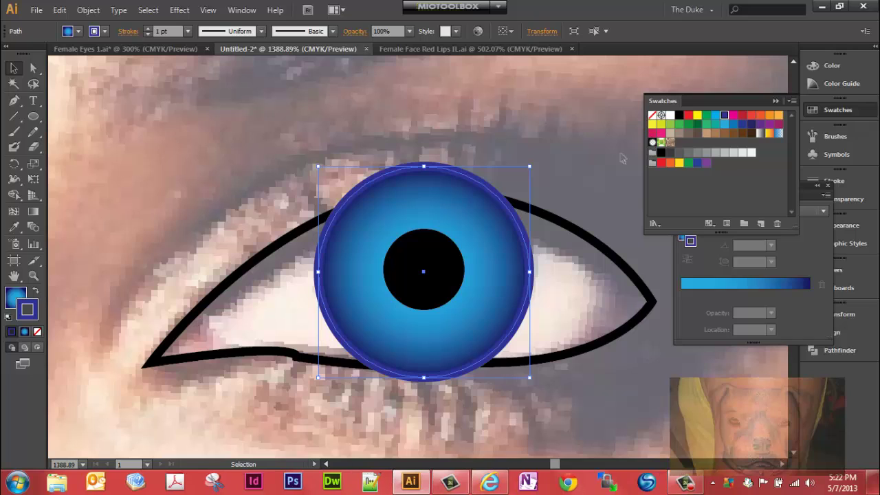
click(735, 124)
click(742, 125)
click(567, 204)
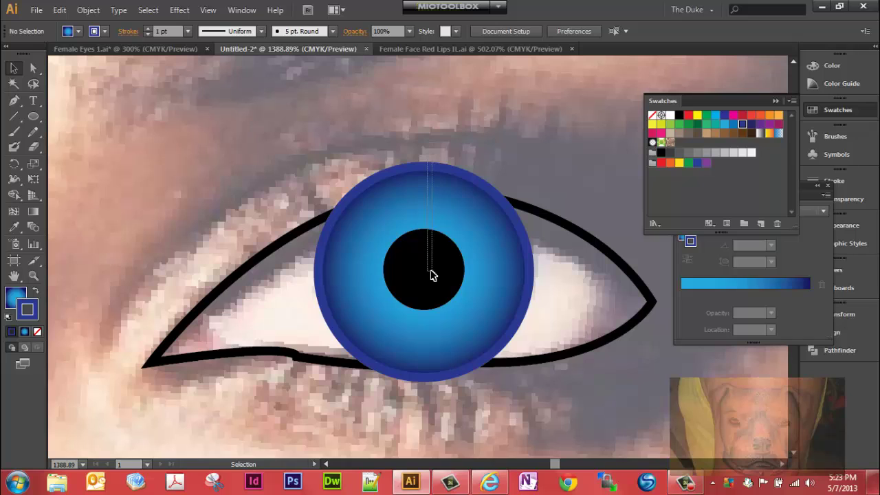
Group the iris circle and the pupil together
key(ctrl+a)
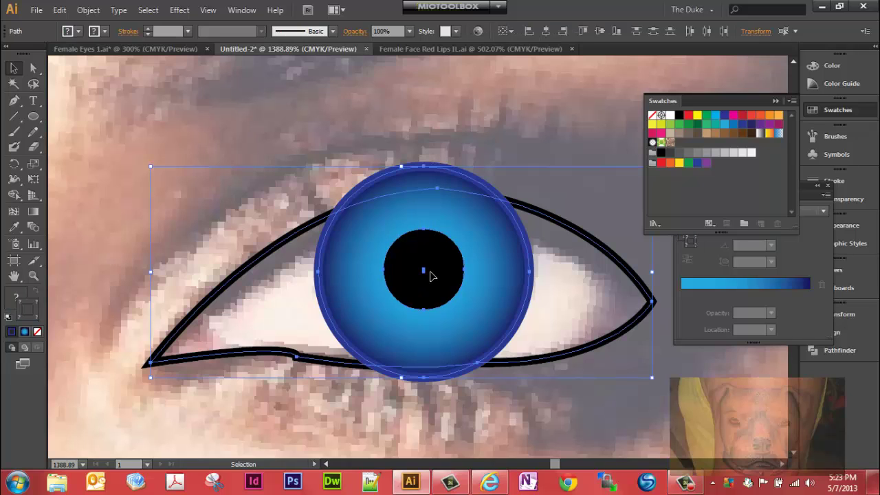
click(304, 163)
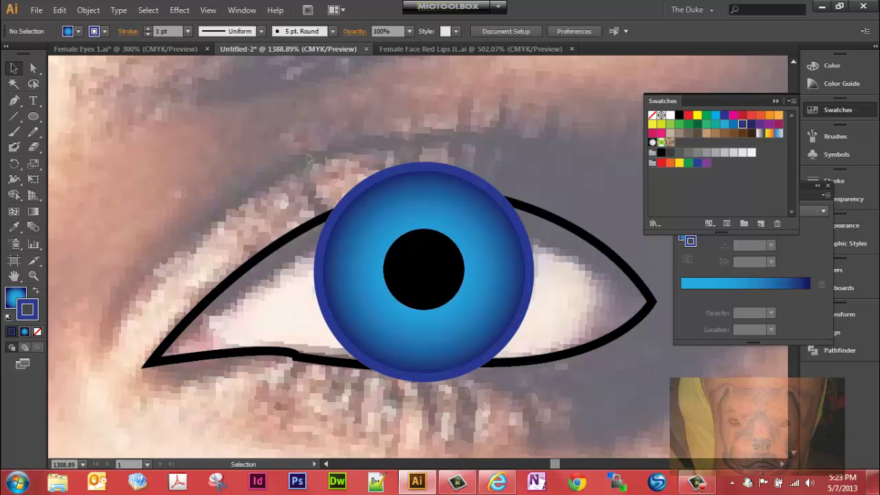
click(371, 190)
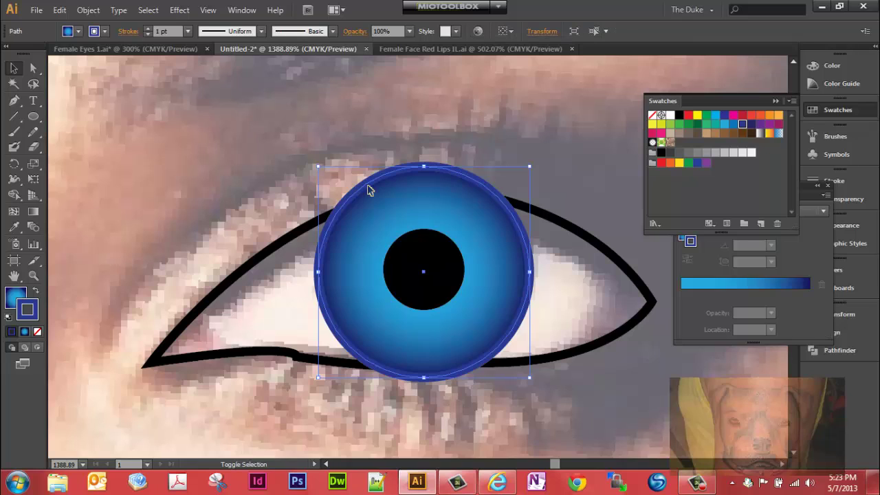
shift+click(417, 264)
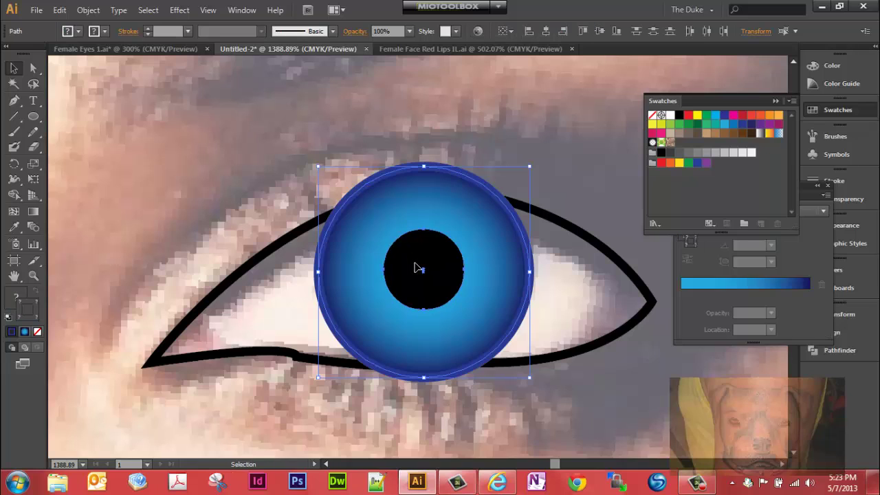
right_click(461, 248)
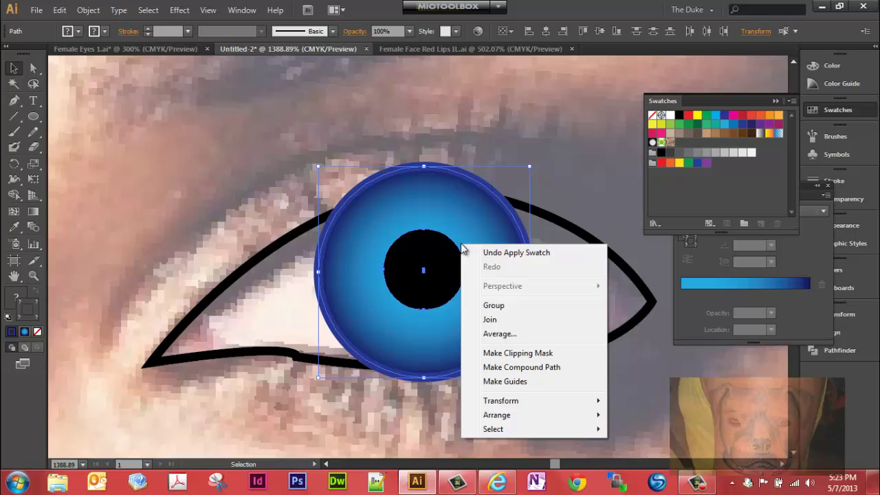
click(496, 309)
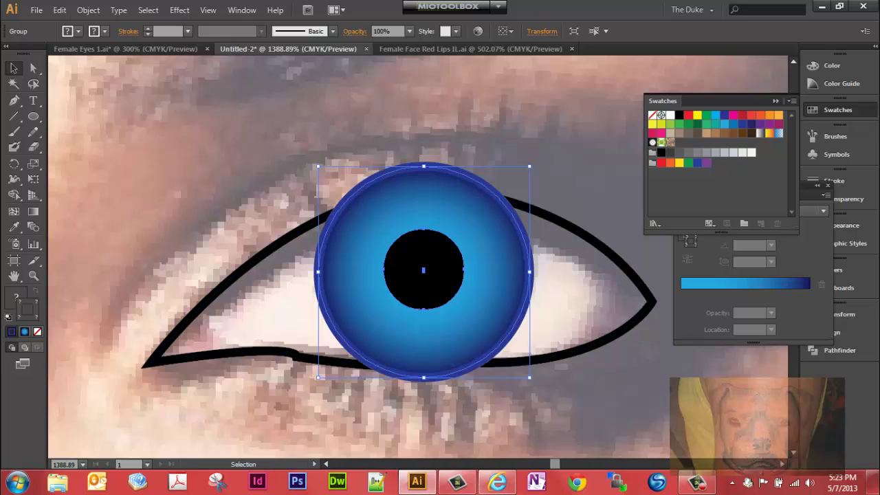
Send the iris group to the back, behind the eye outline
right_click(556, 325)
mouse_move(589, 433)
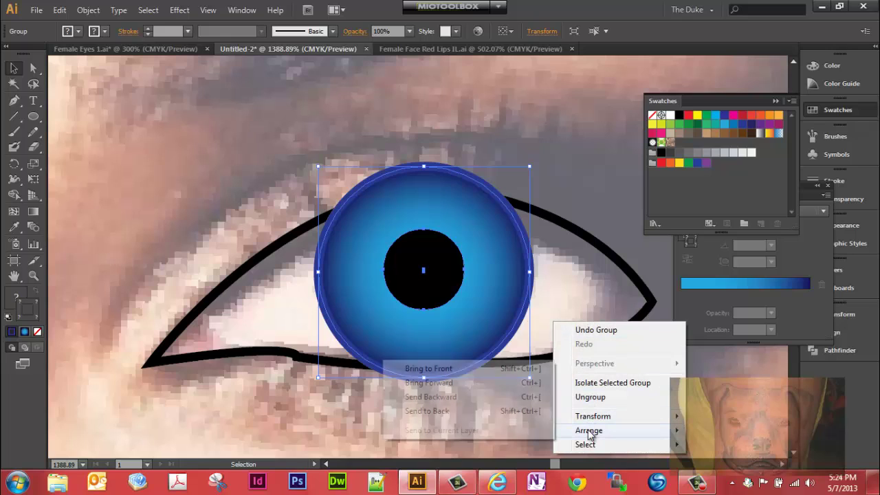
click(447, 410)
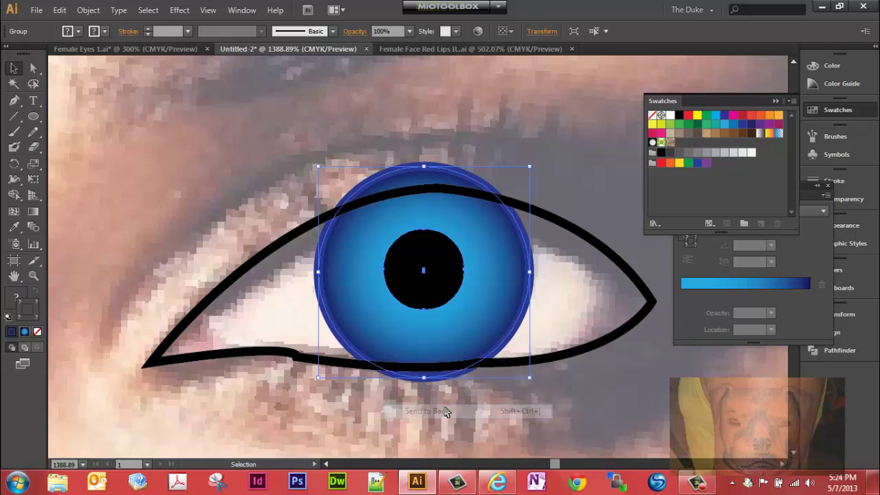
click(627, 458)
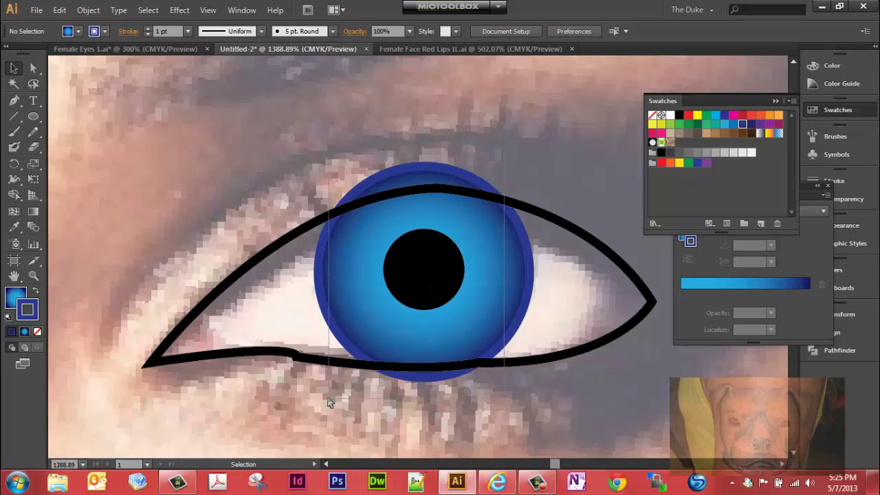
Select all the eye artwork and make a clipping mask from the almond outline
key(ctrl+a)
right_click(578, 350)
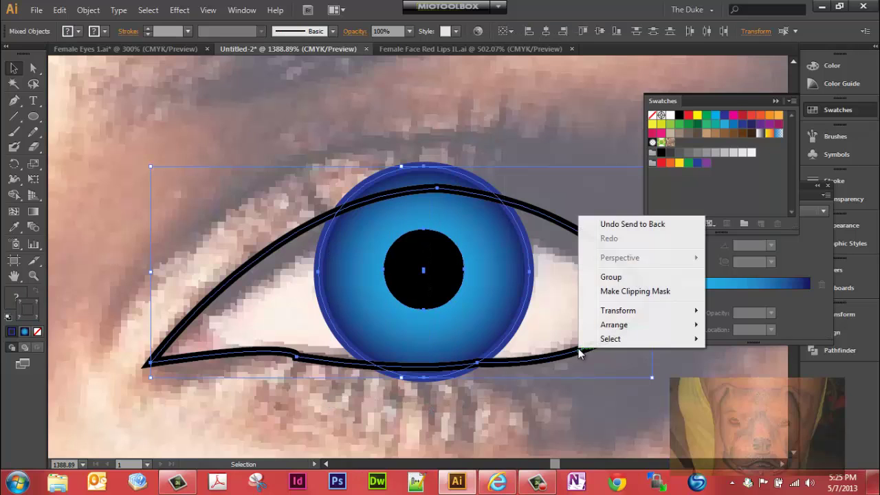
click(629, 291)
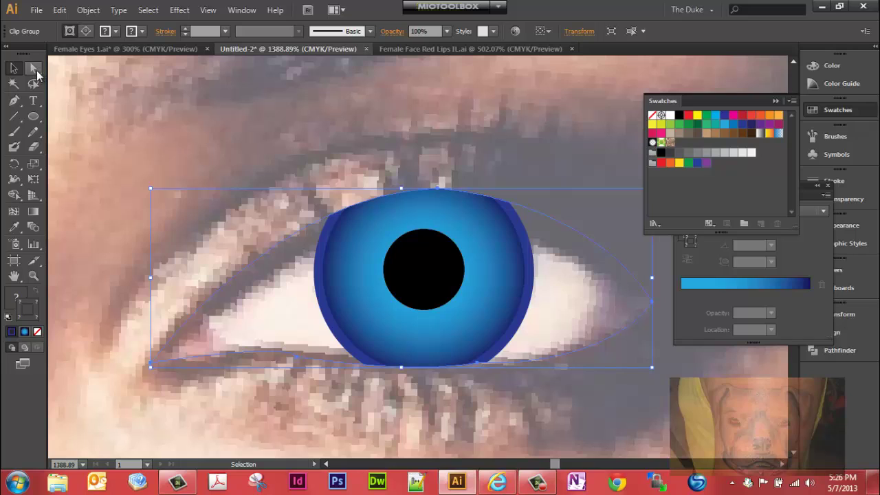
click(87, 107)
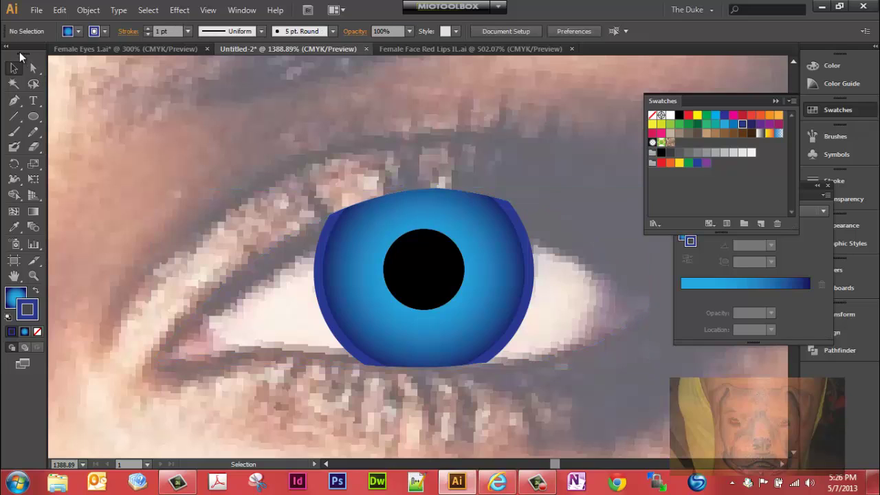
Give the eye-shape path a 1 pt black stroke
click(34, 68)
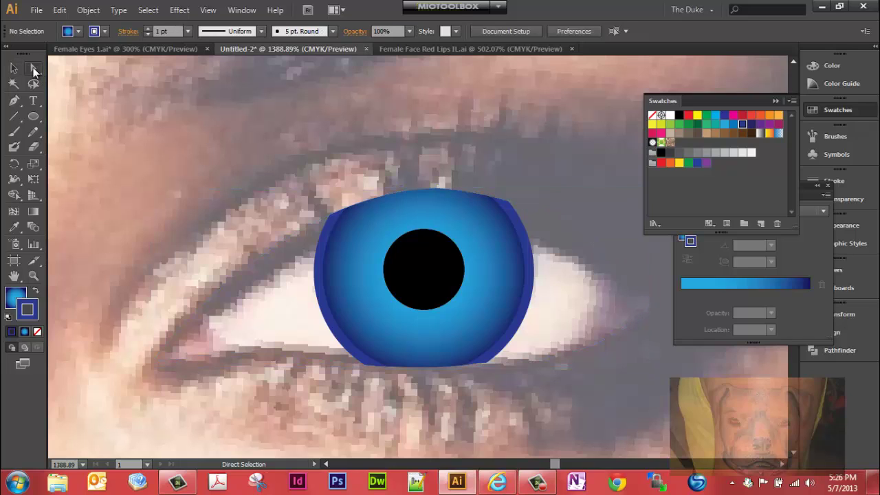
click(263, 259)
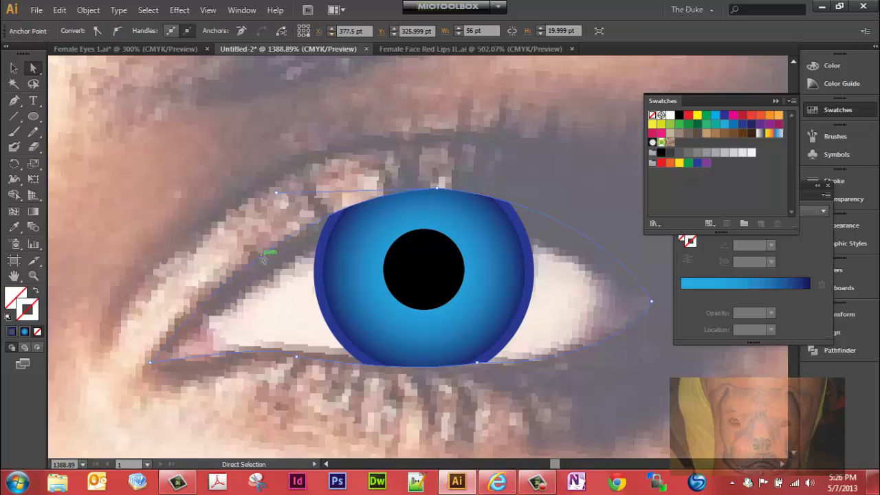
click(856, 182)
click(741, 189)
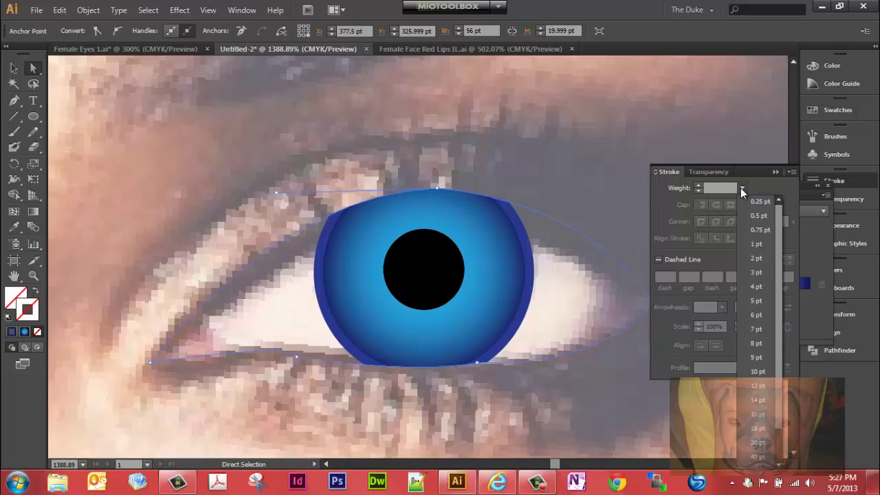
click(753, 243)
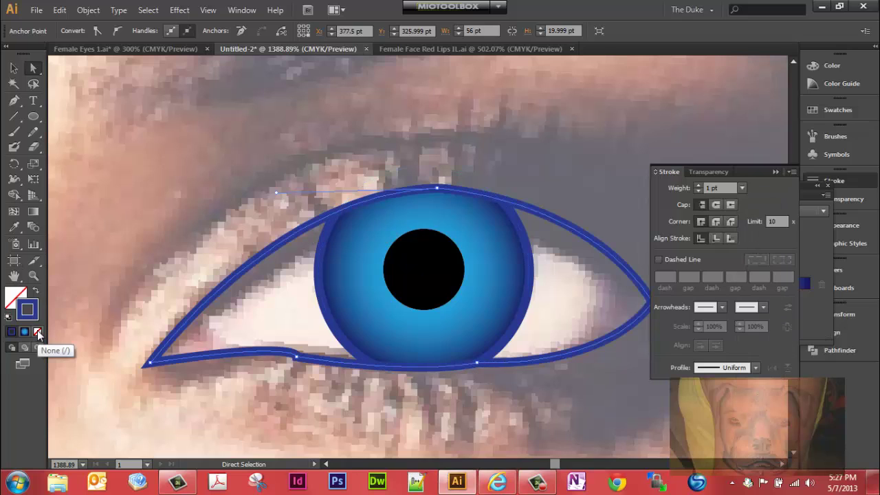
double_click(27, 309)
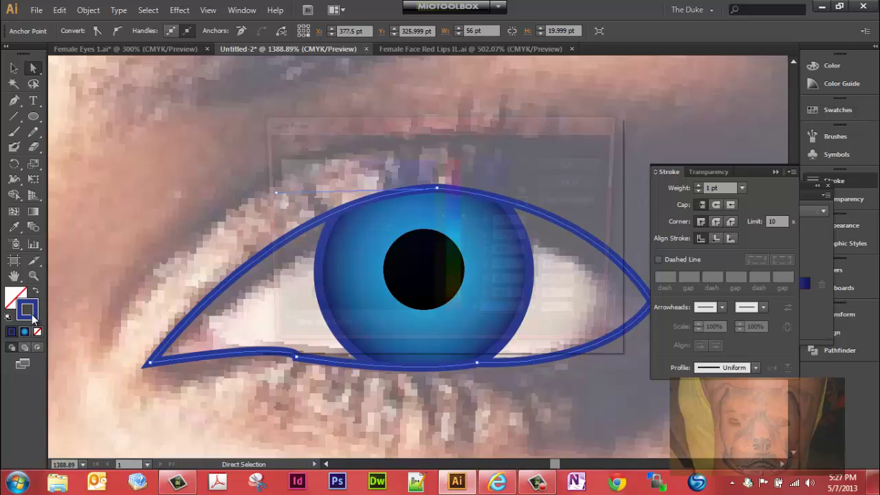
mouse_move(385, 232)
mouse_down()
mouse_move(279, 298)
mouse_move(263, 325)
mouse_up()
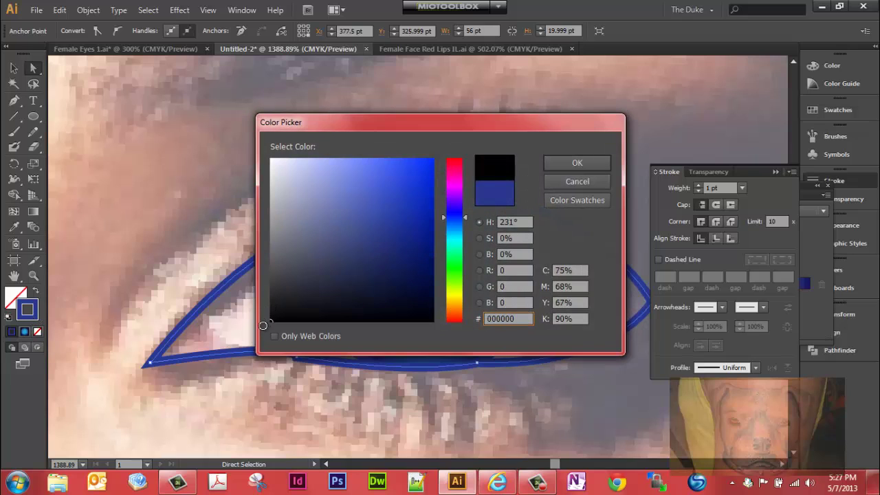
click(571, 162)
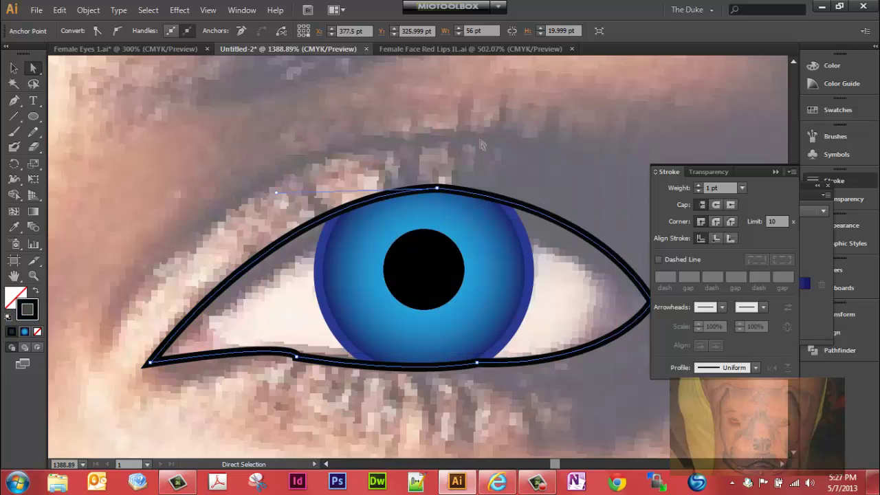
click(16, 296)
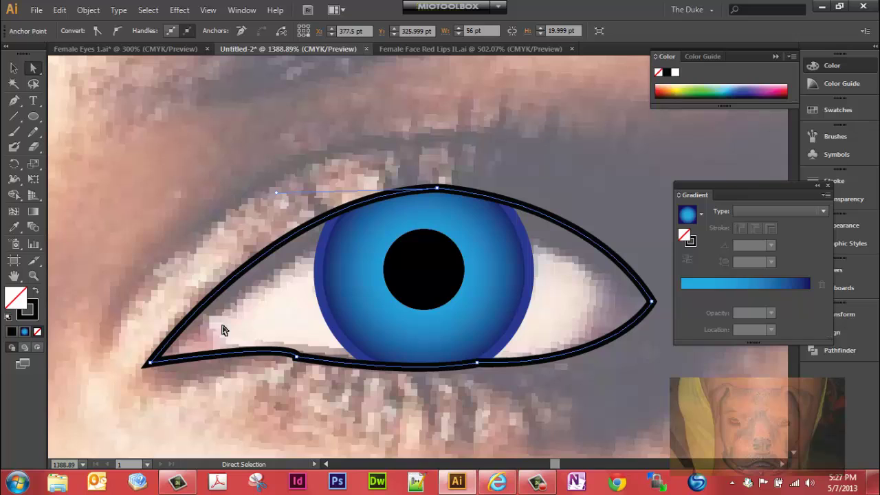
Move the eye's left corner point up and inward and reshape its lower-left curve
click(199, 343)
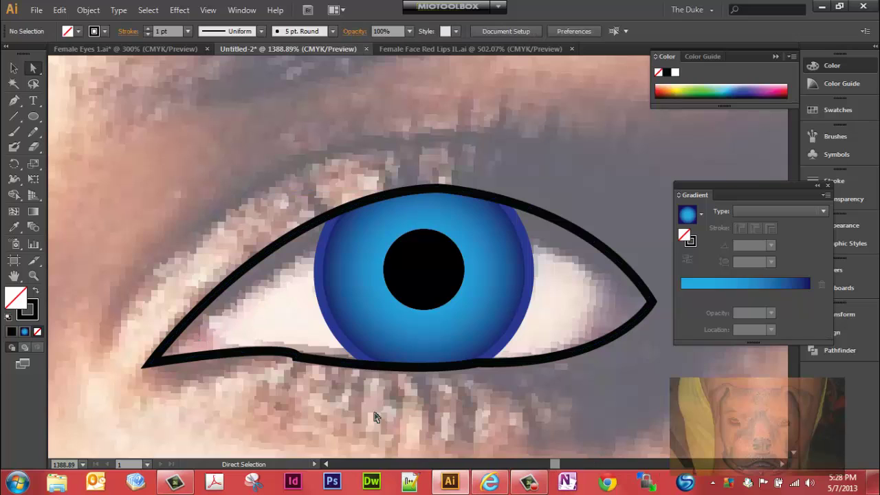
click(149, 364)
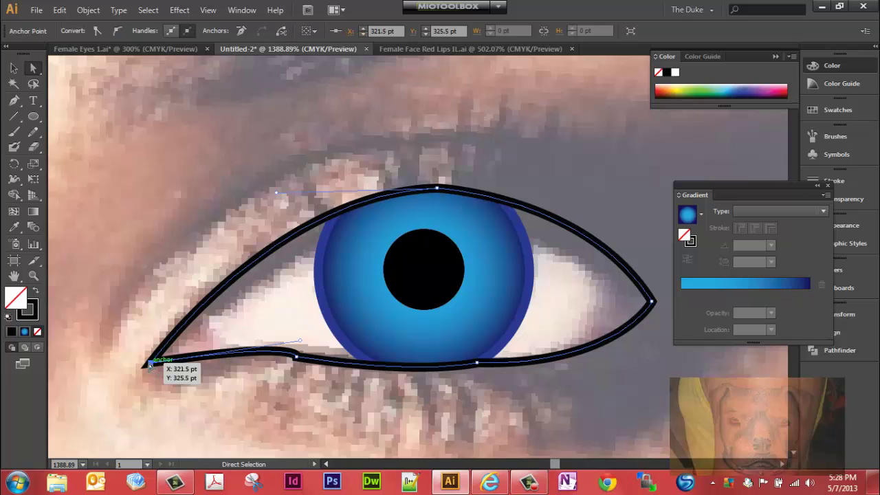
drag(149, 364, 204, 338)
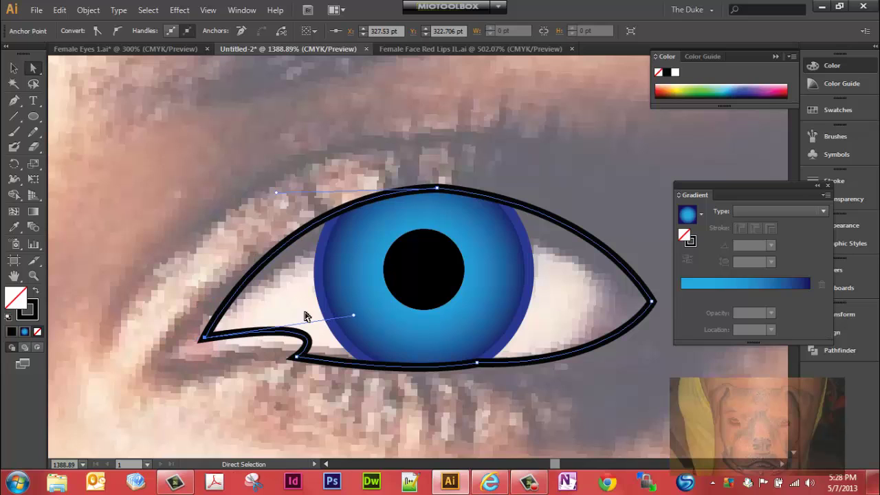
drag(348, 318, 204, 337)
Undo the looped corner curve and fill the eye shape with the C=0 M=0 Y=0 K=5 grey
key(ctrl+z)
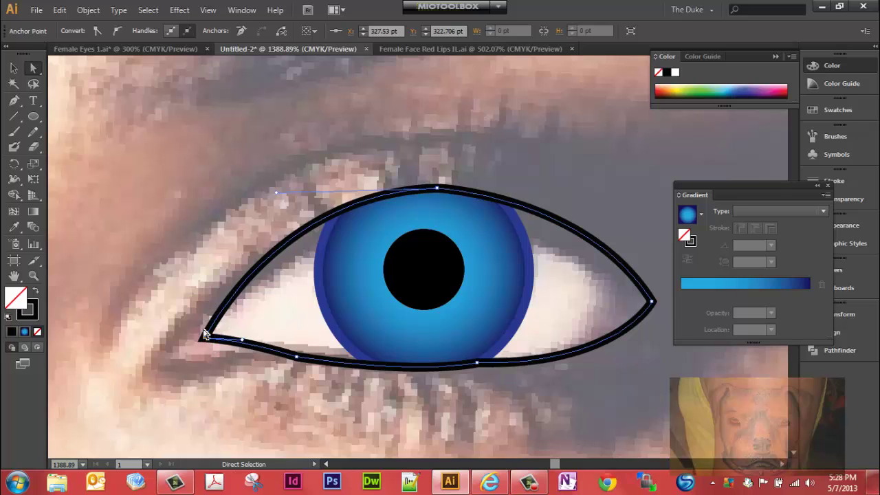
click(205, 339)
double_click(17, 295)
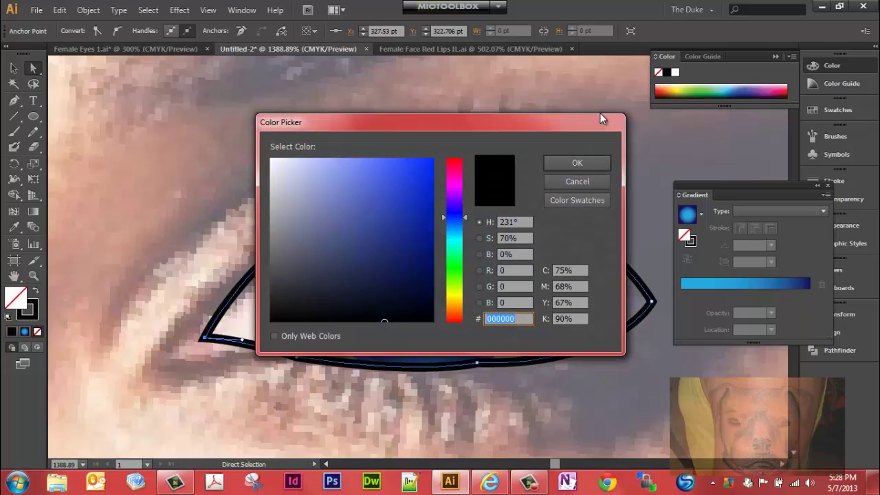
click(570, 176)
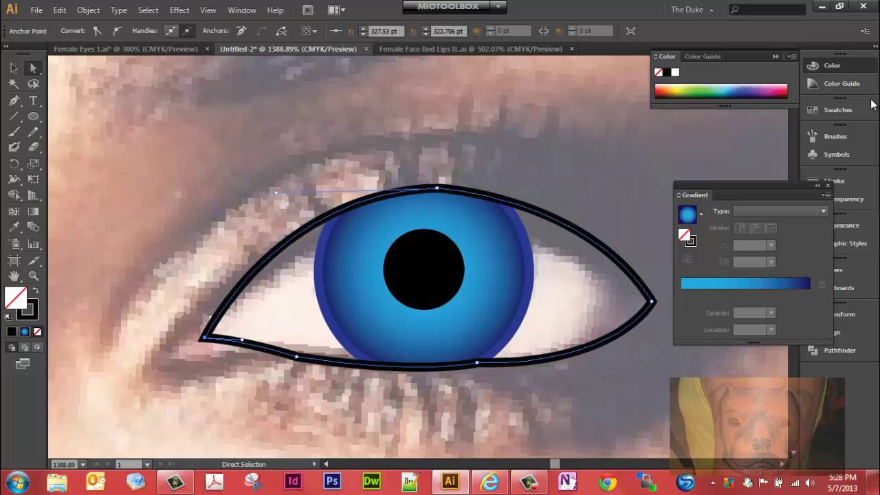
click(843, 106)
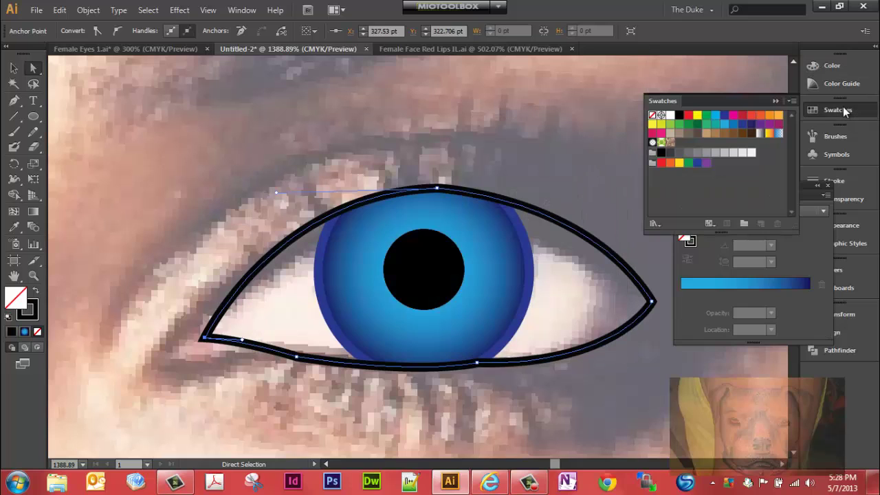
click(752, 154)
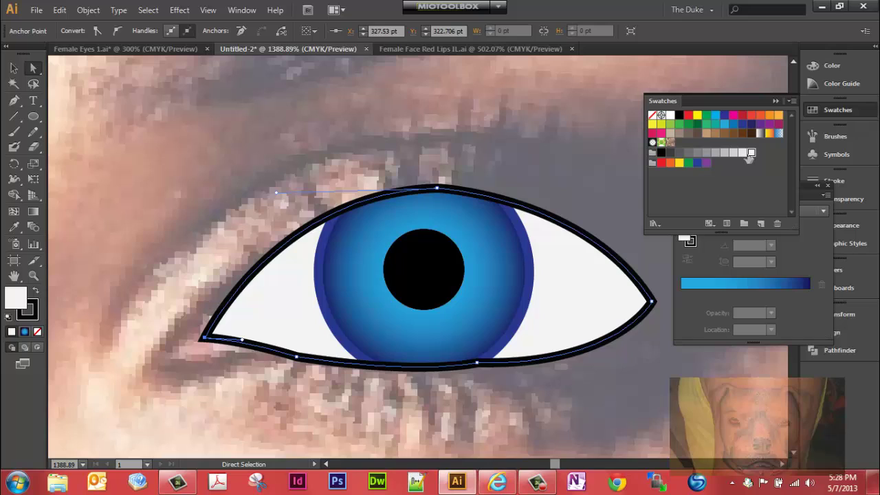
click(516, 177)
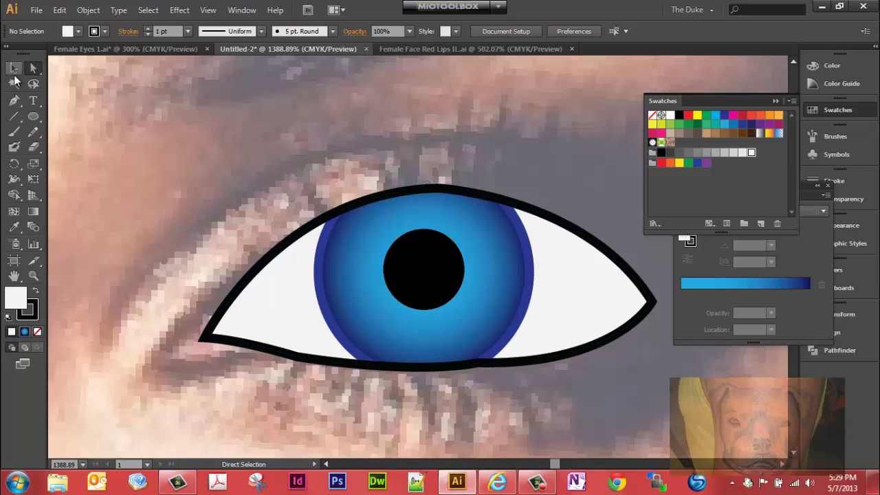
Set the eye outline's stroke corner to Round Join
click(259, 268)
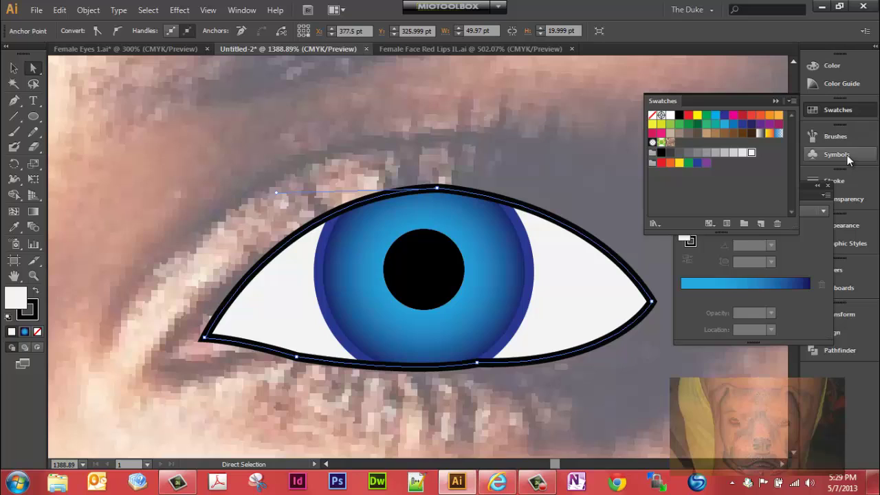
click(830, 180)
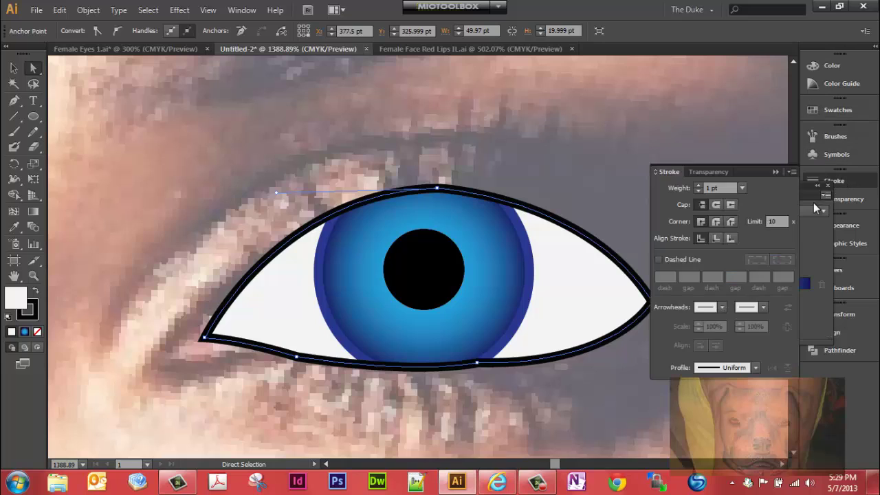
click(716, 221)
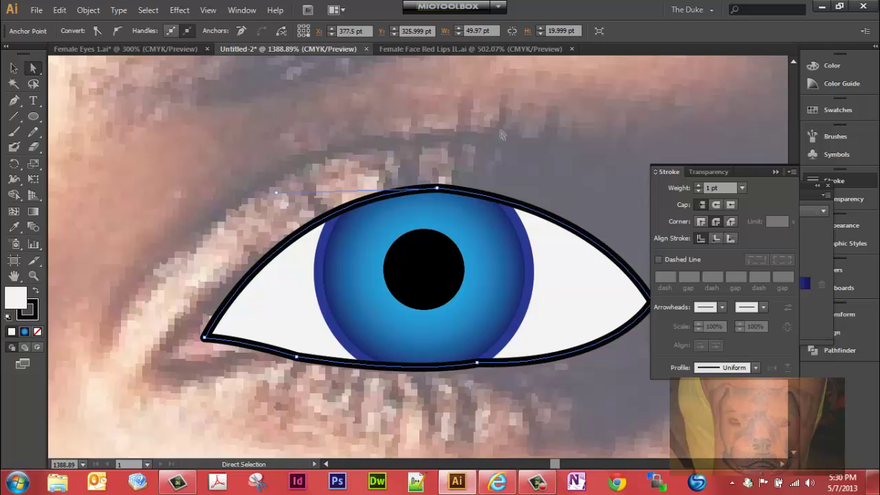
click(13, 67)
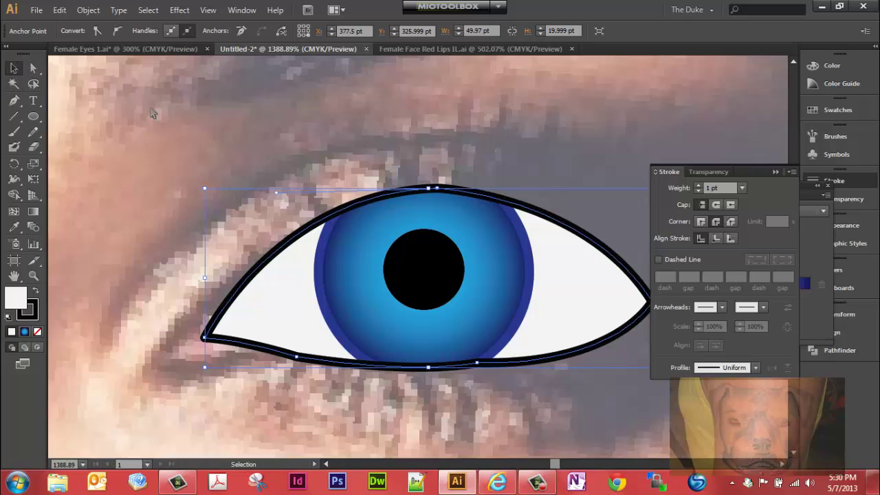
click(273, 173)
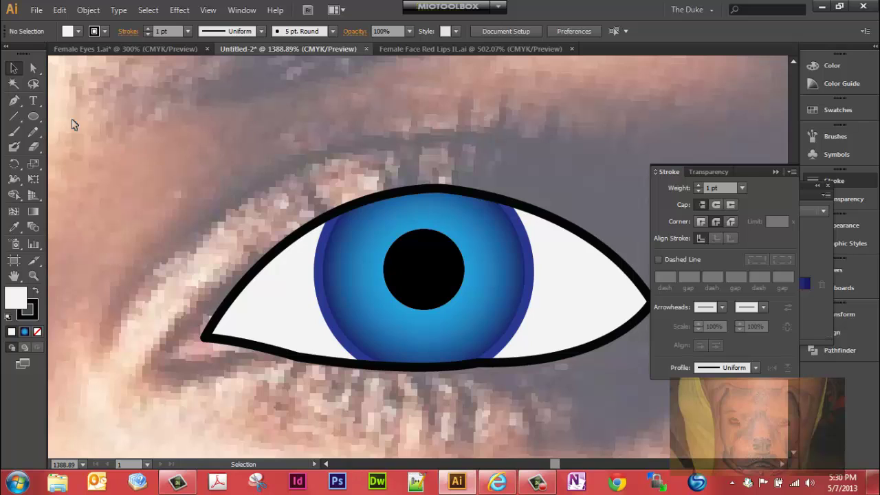
Draw a small curved lash path above the upper lid with no fill
drag(16, 101, 52, 104)
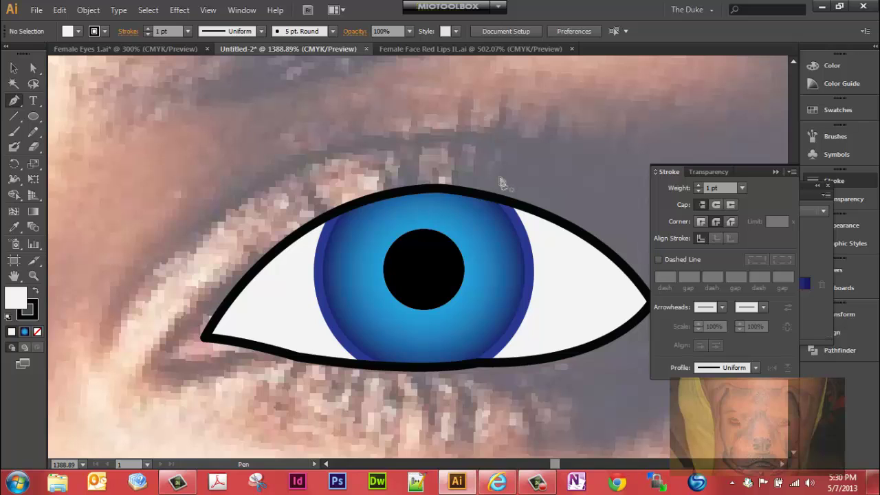
drag(501, 178, 492, 146)
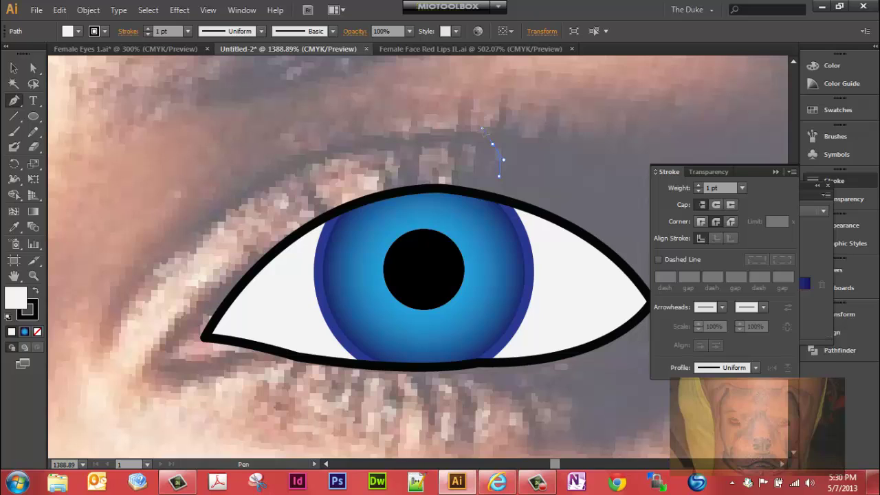
drag(483, 129, 521, 195)
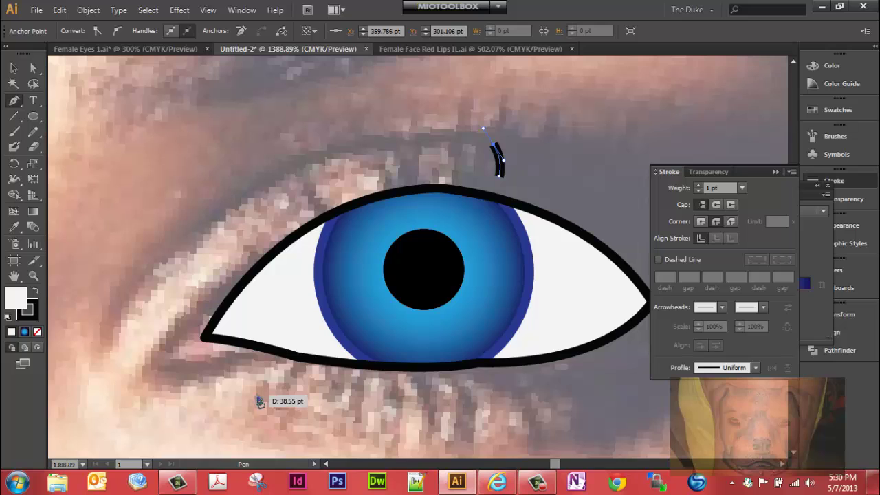
click(38, 332)
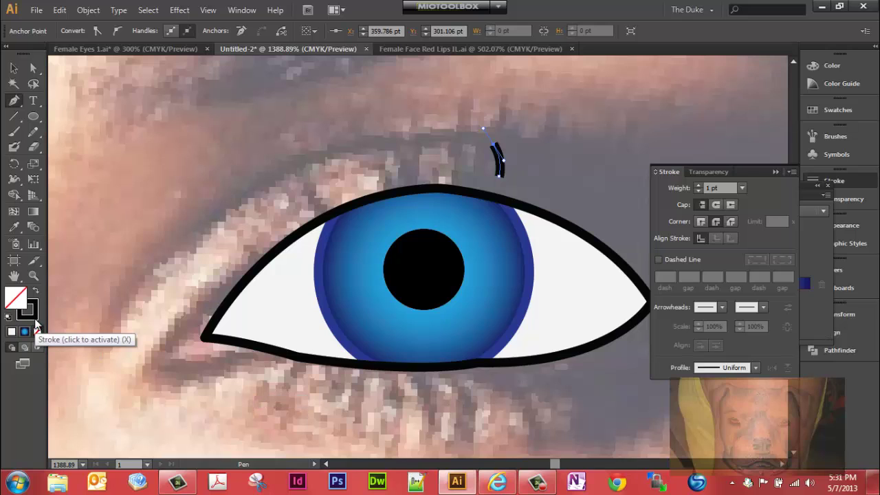
click(36, 321)
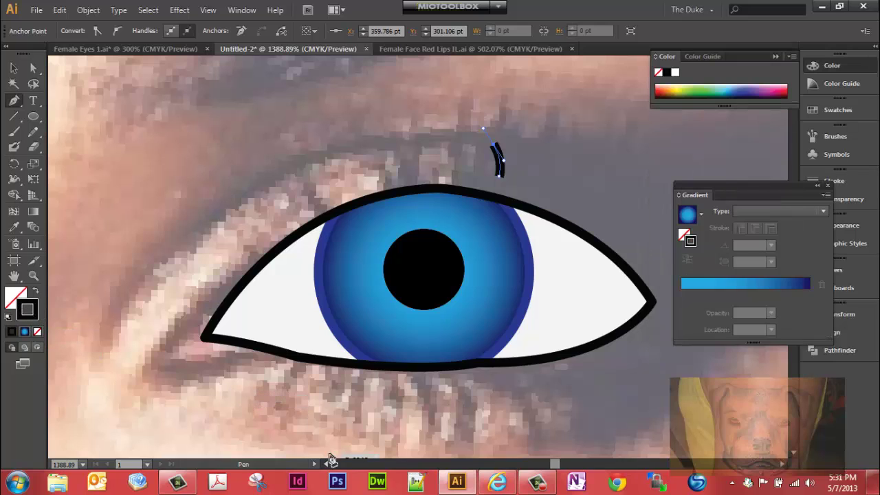
Apply Width Profile 5 to the lash stroke and flip it along the path
click(838, 180)
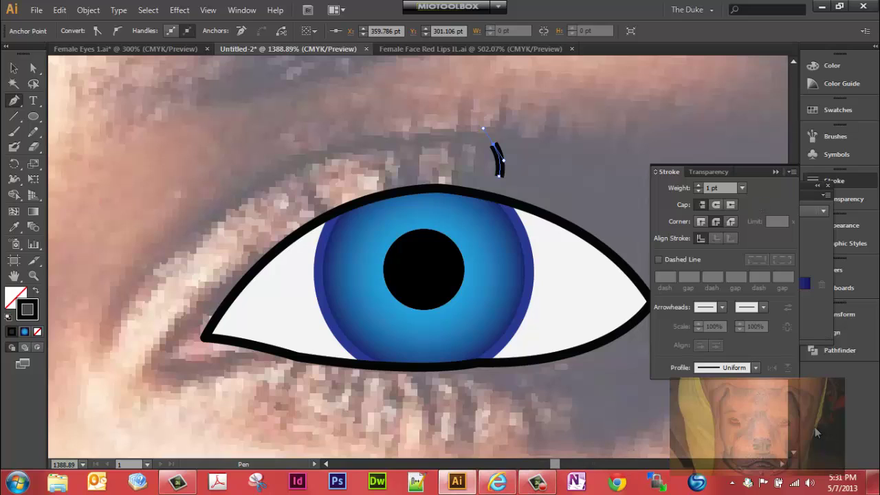
click(755, 369)
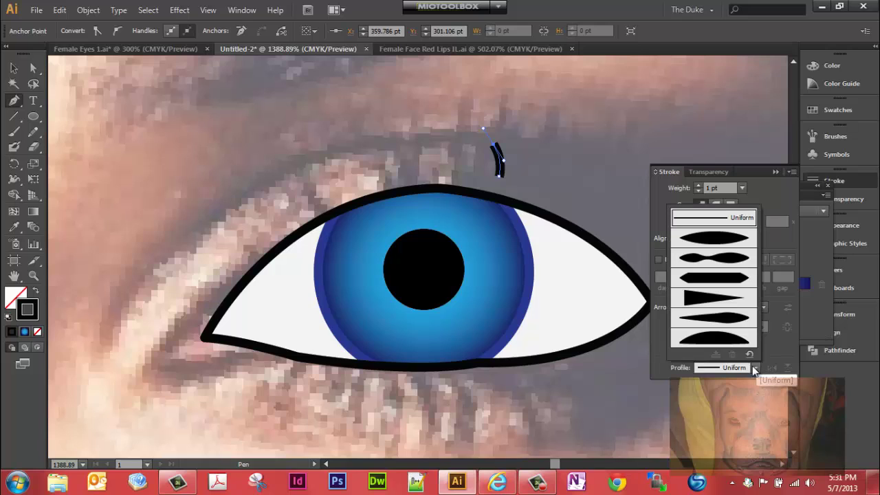
click(729, 321)
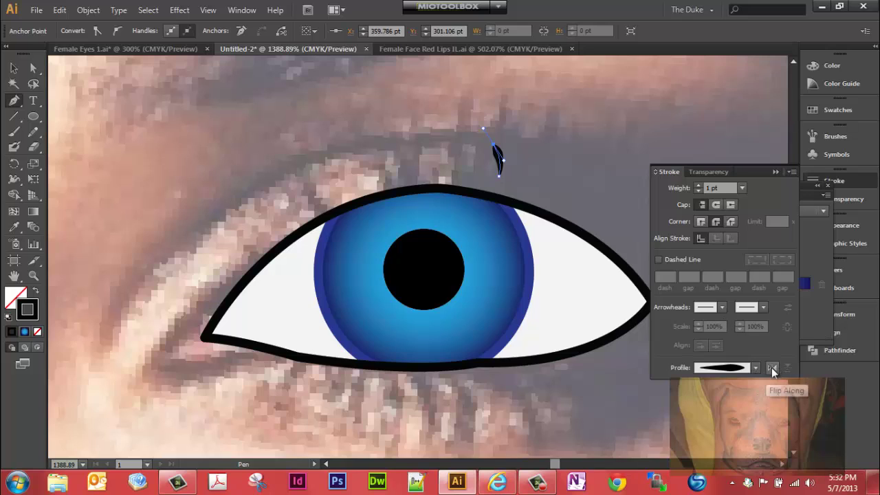
click(772, 369)
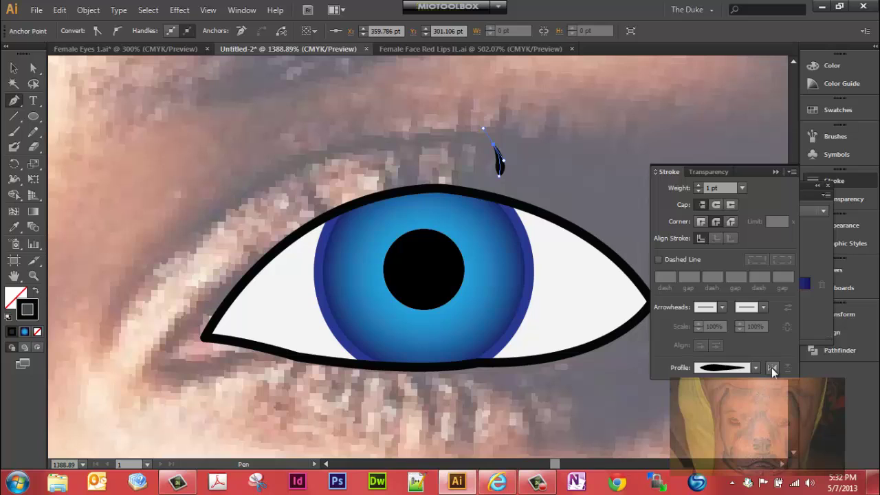
click(538, 487)
click(817, 430)
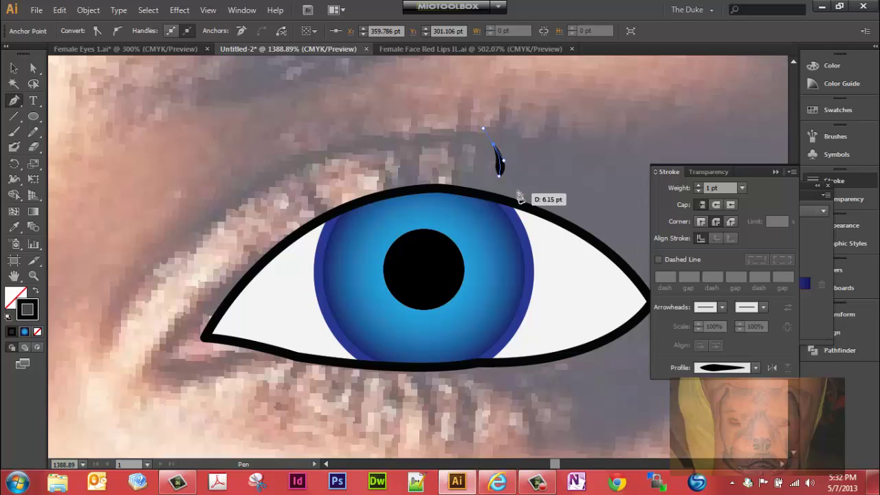
key(v)
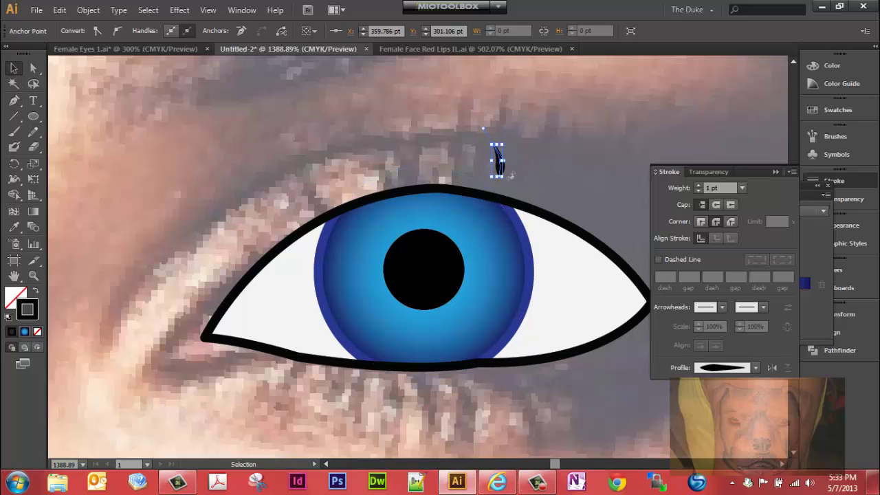
Stretch the lash taller and move it up and to the right above the lid
drag(500, 164, 503, 197)
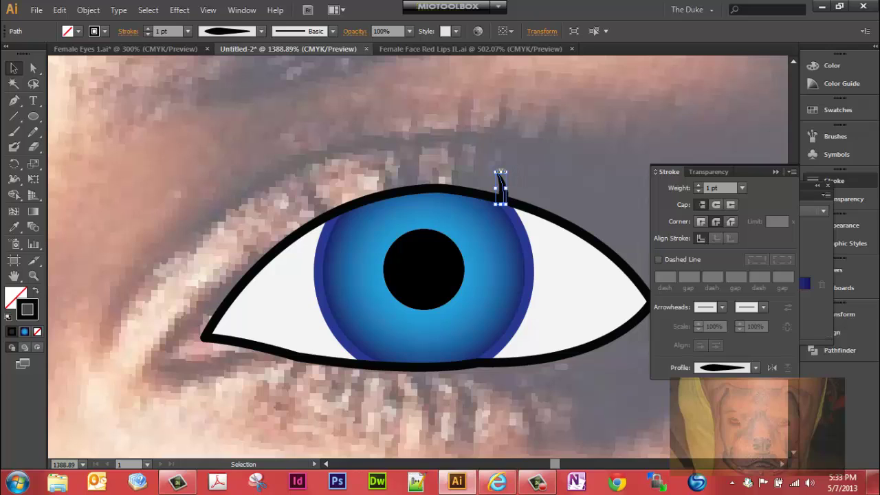
drag(498, 173, 478, 115)
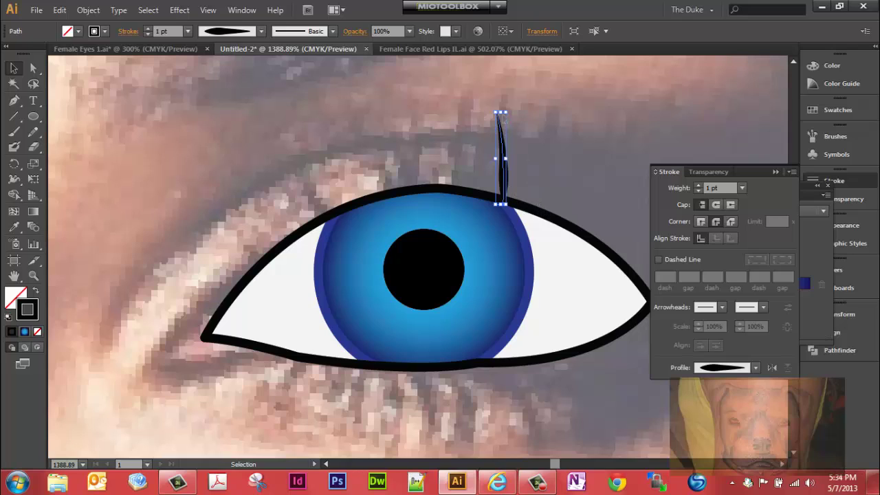
click(696, 481)
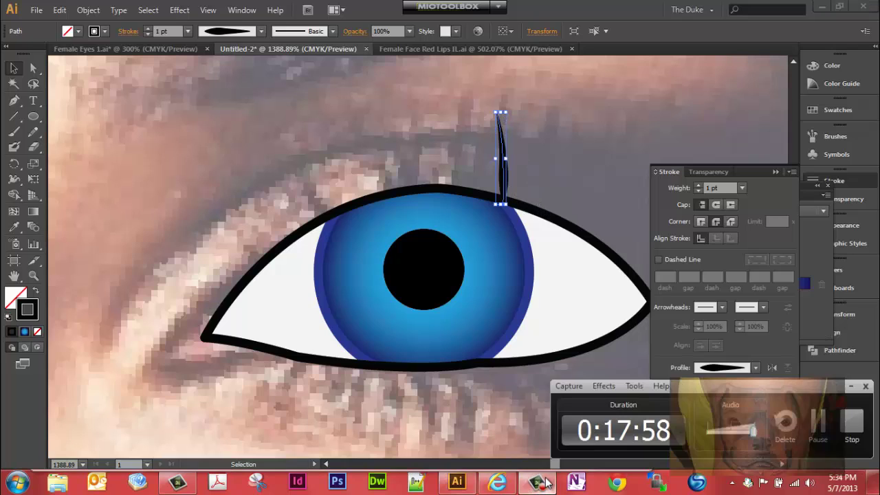
click(818, 426)
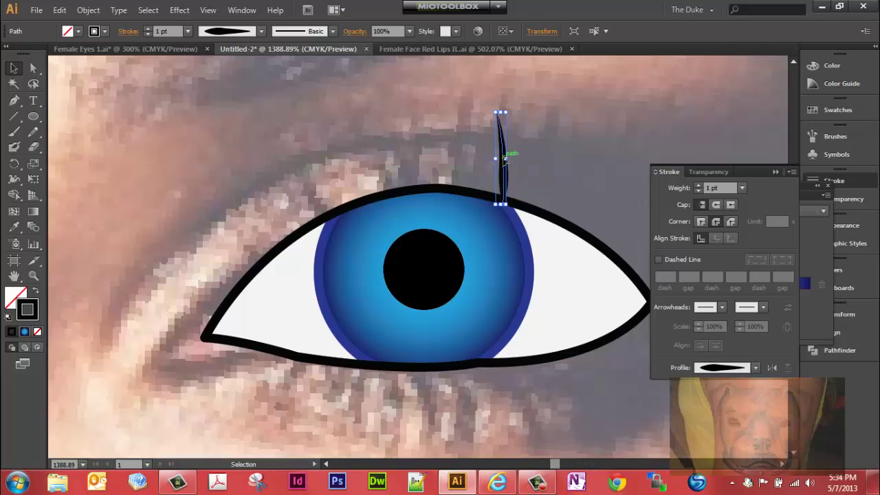
drag(504, 159, 527, 137)
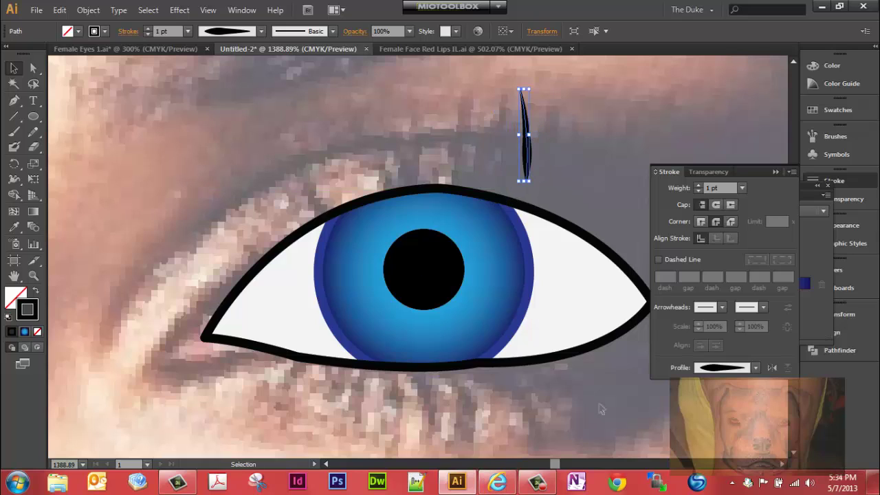
click(835, 136)
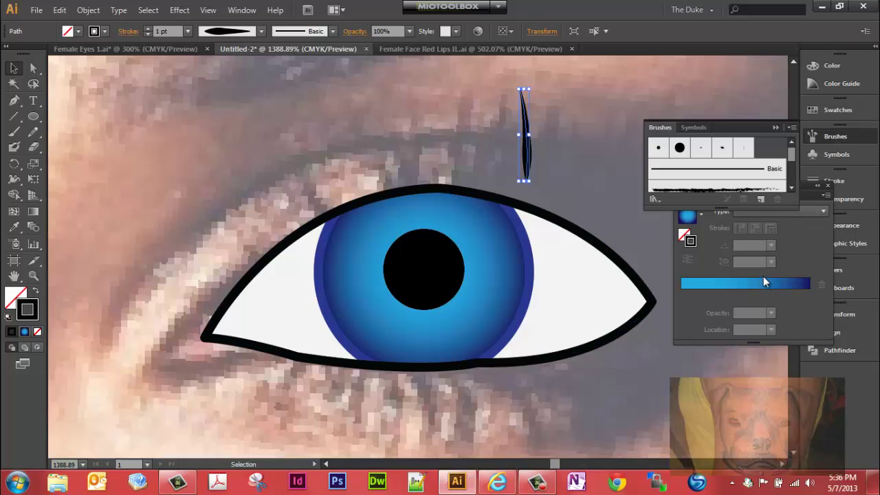
Define a Scatter Brush from the lash shape and save it under the name 'Eyelashes'
click(762, 199)
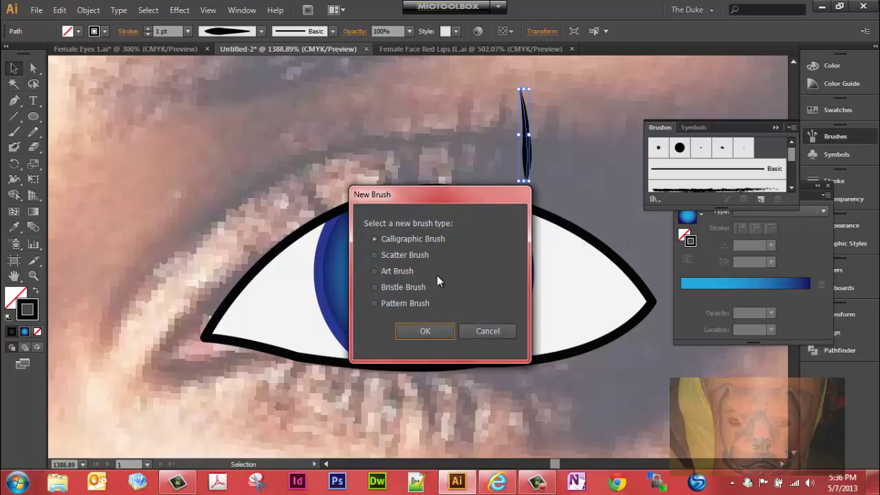
click(375, 255)
click(426, 332)
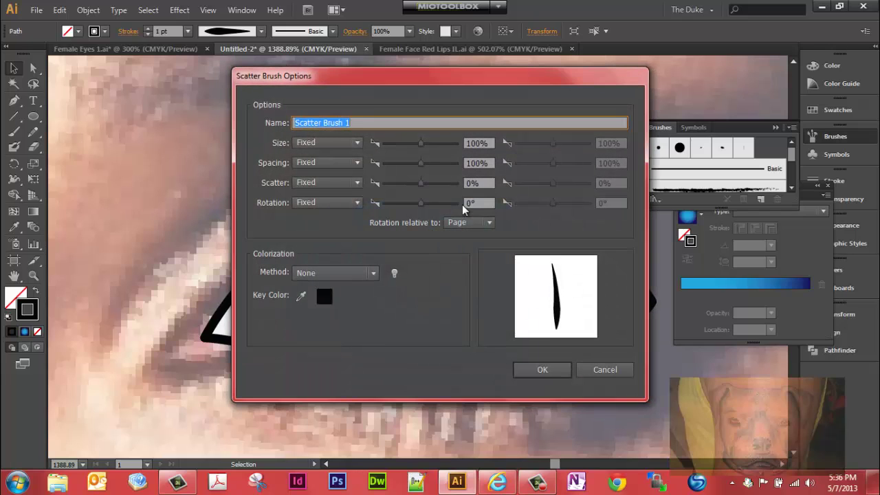
text(E)
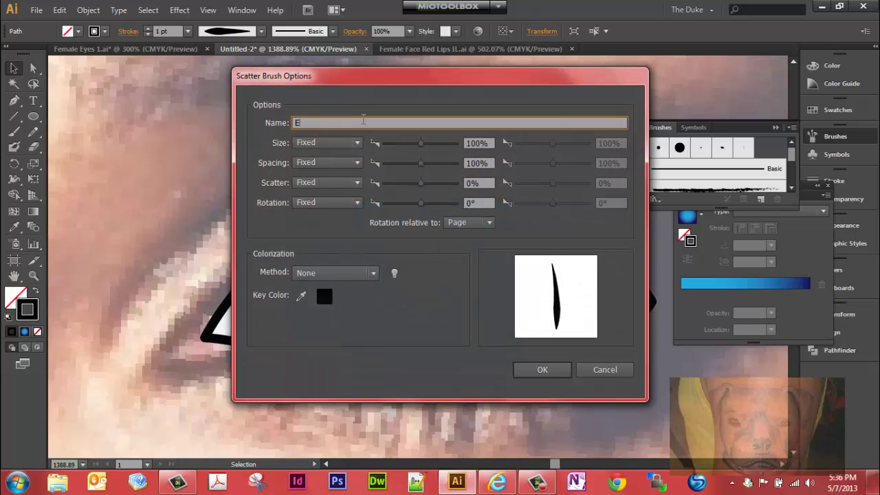
text(yelashes)
click(542, 370)
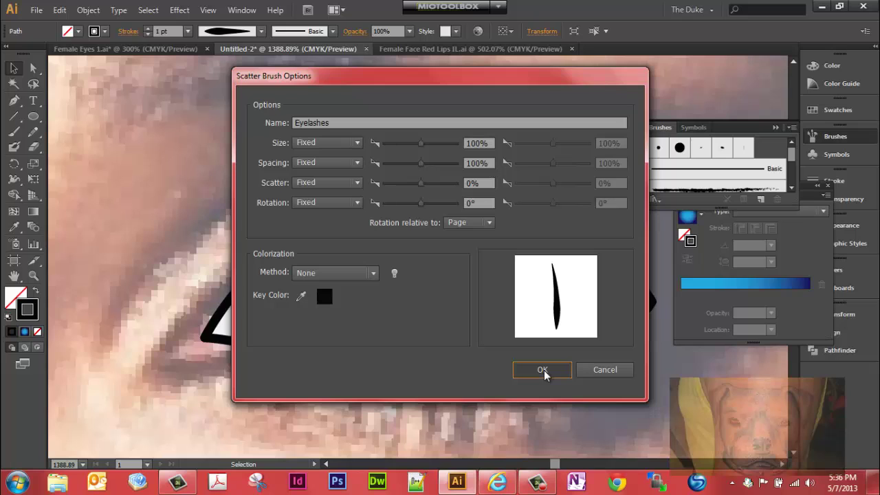
click(543, 370)
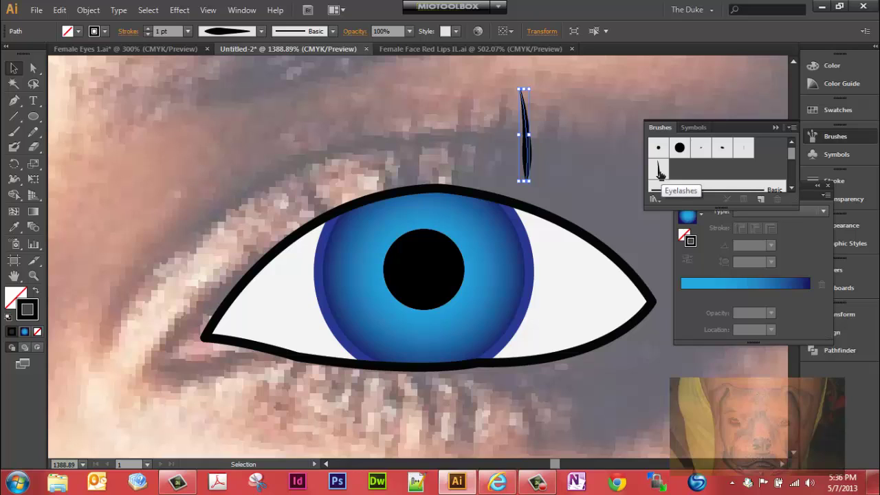
click(165, 270)
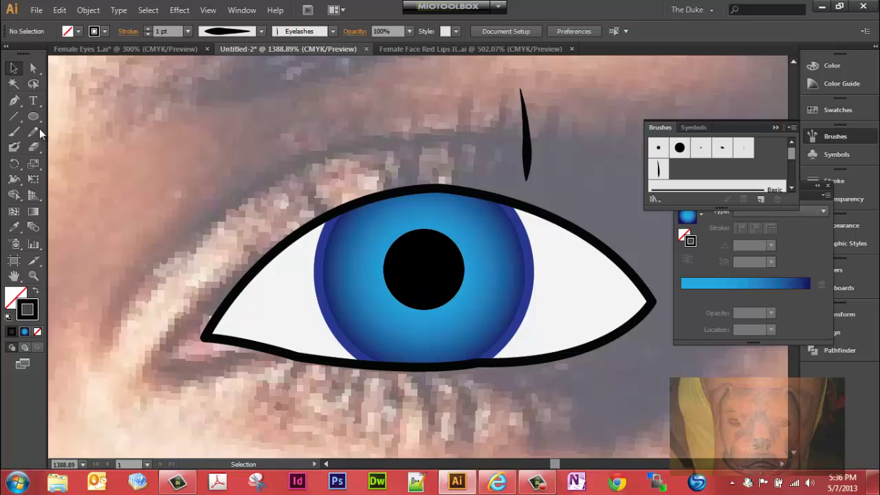
Draw a curved path from the eye's left to right corner and apply the Eyelashes brush
click(14, 101)
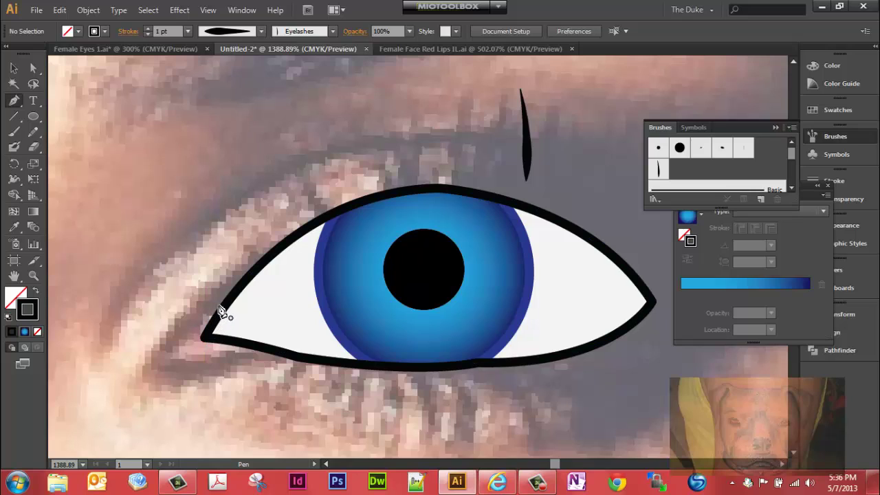
click(297, 236)
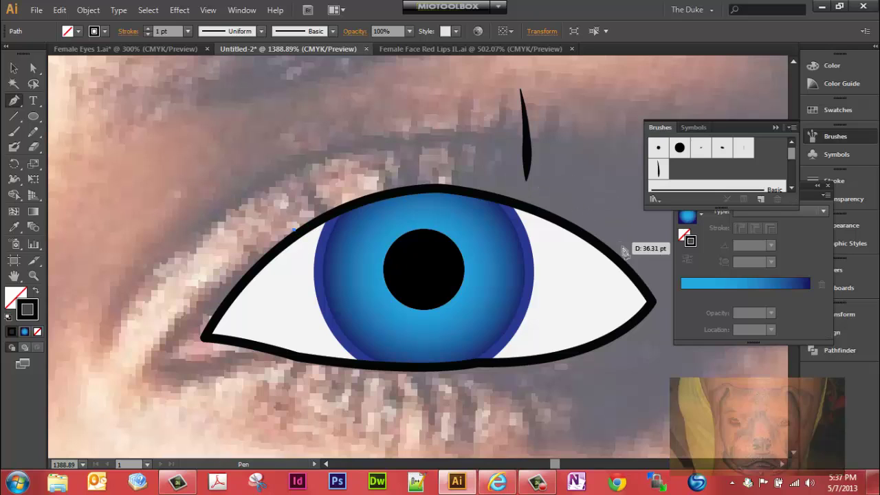
scroll(608, 437, down, 3)
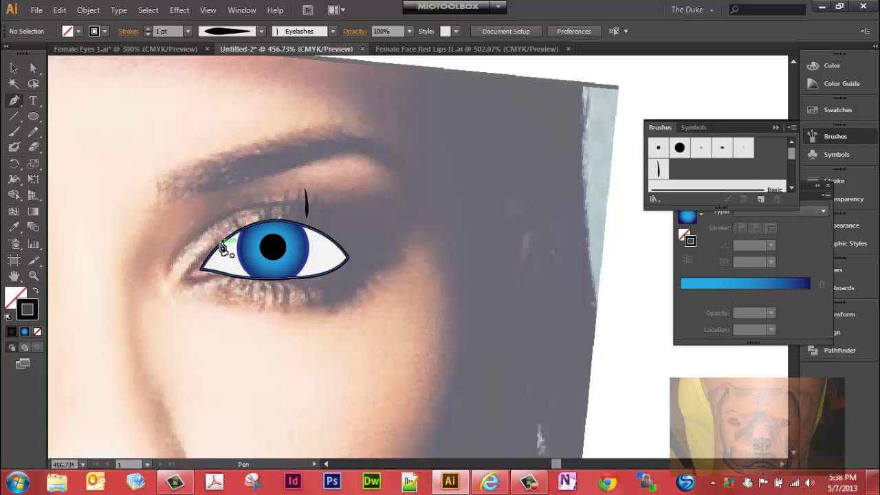
click(221, 246)
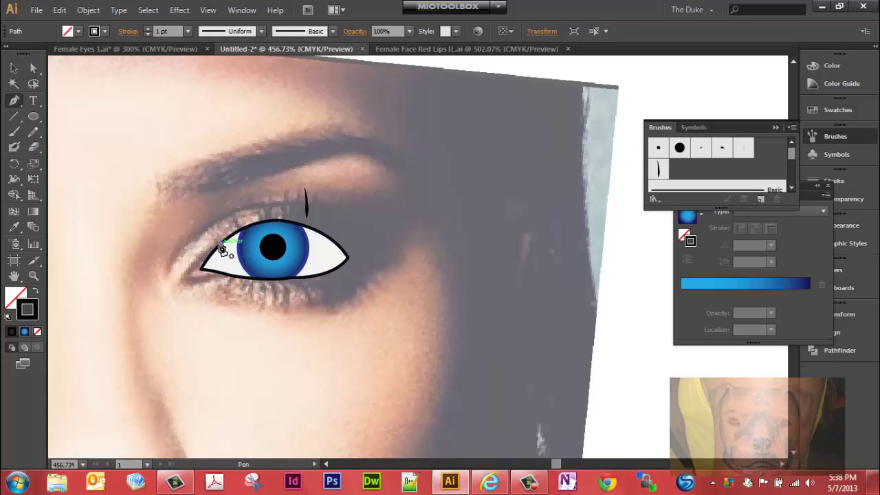
click(348, 258)
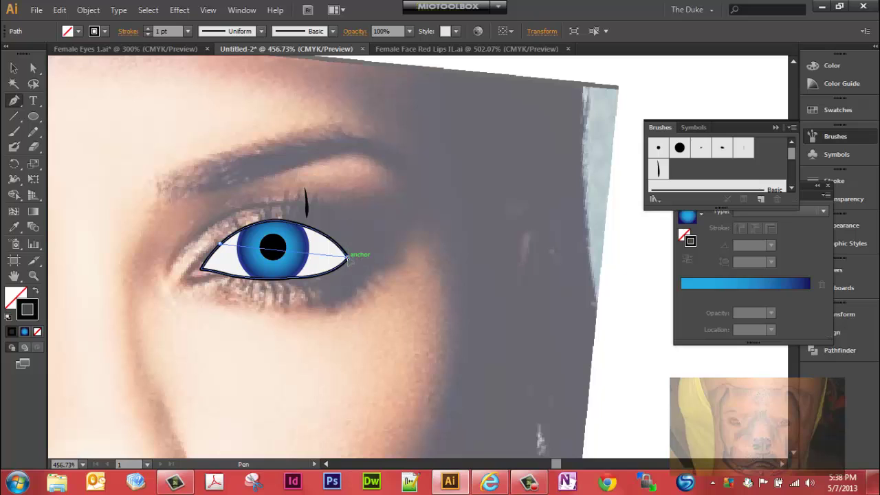
mouse_move(348, 258)
mouse_down()
mouse_move(425, 314)
mouse_move(433, 334)
mouse_move(402, 330)
mouse_move(416, 334)
mouse_up()
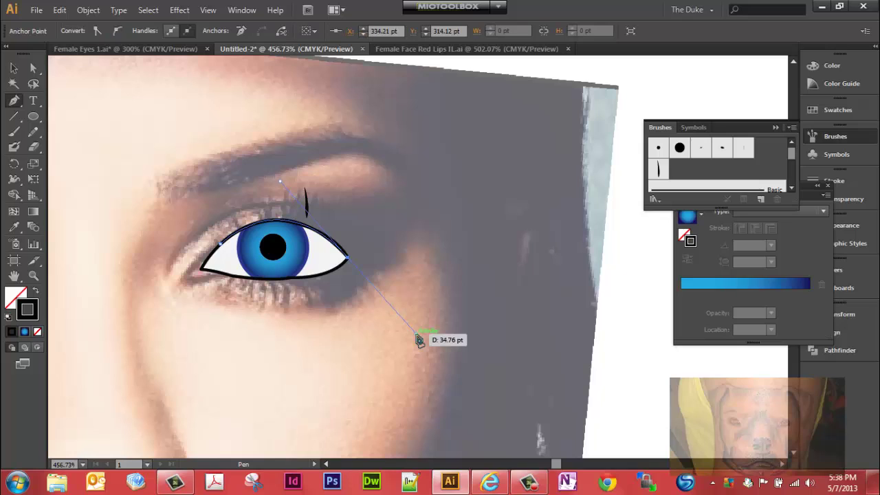
click(658, 169)
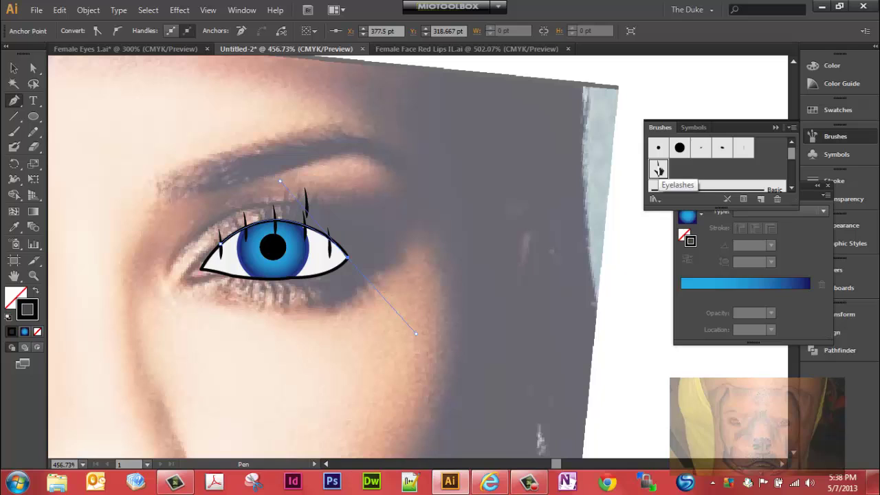
Set the Eyelashes scatter brush to 17% spacing and -40° rotation, previewing the result
double_click(658, 170)
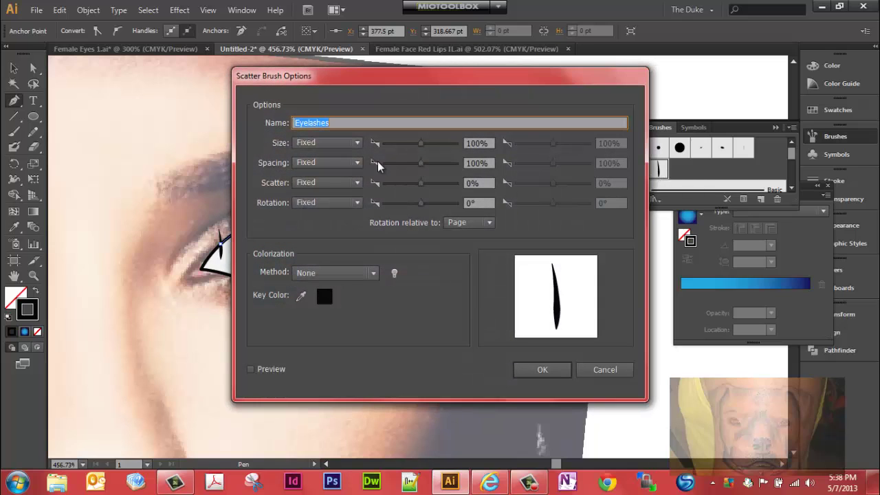
drag(422, 162, 388, 163)
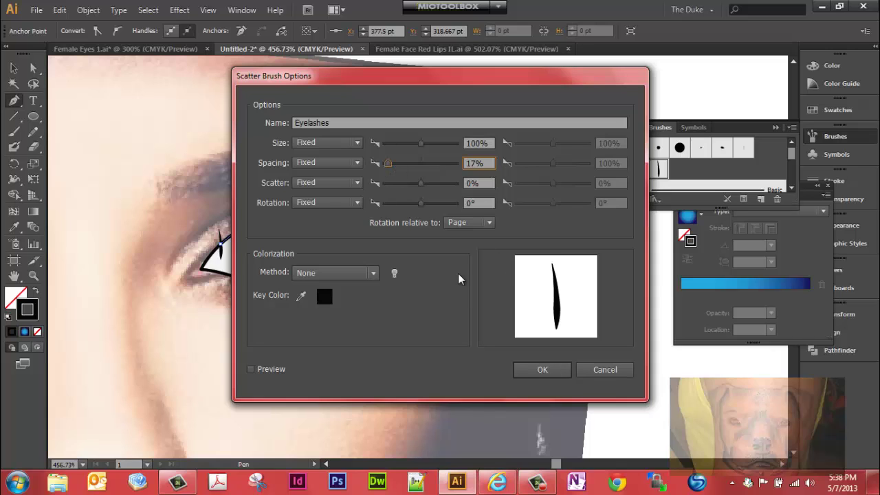
click(250, 369)
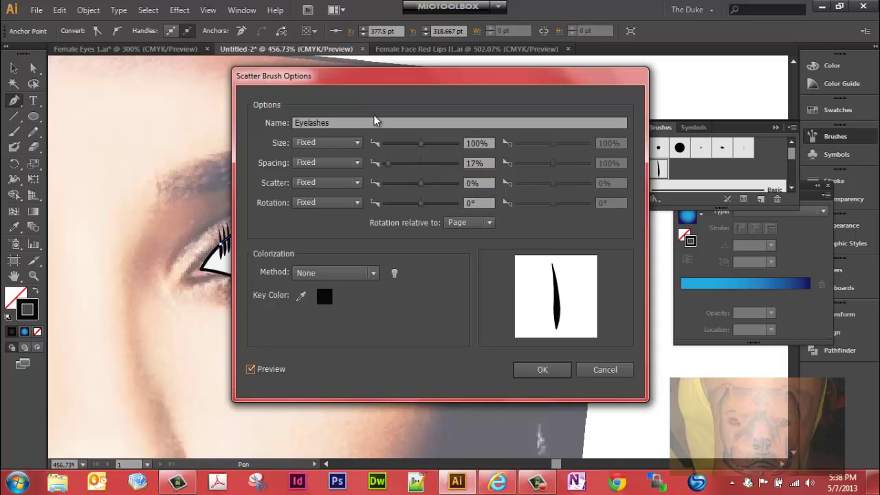
drag(397, 84, 576, 73)
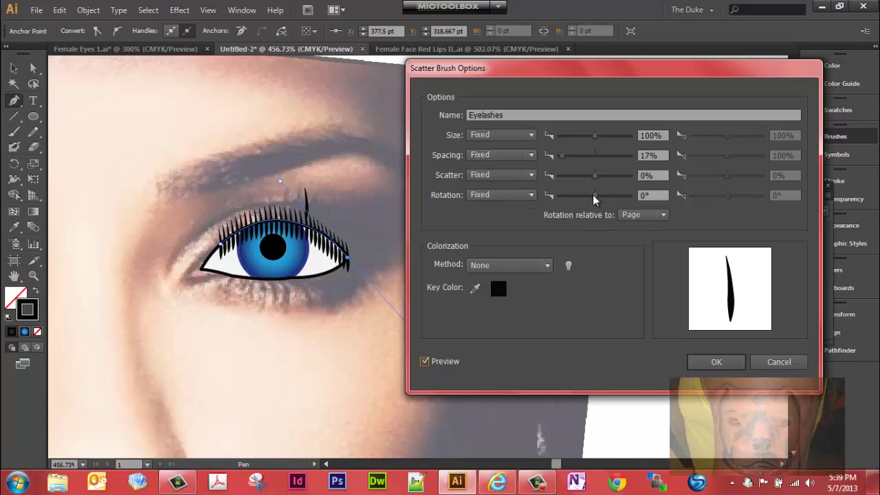
mouse_move(594, 200)
mouse_down()
mouse_move(579, 199)
mouse_move(586, 201)
mouse_up()
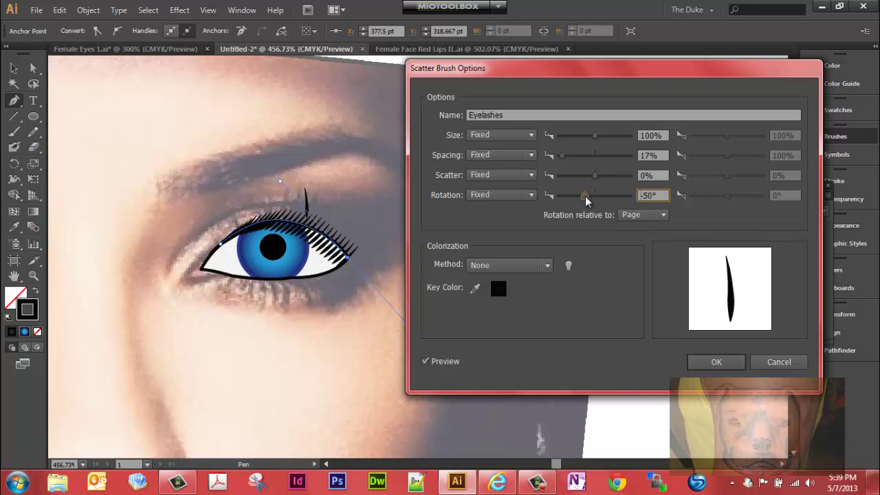
drag(587, 200, 588, 200)
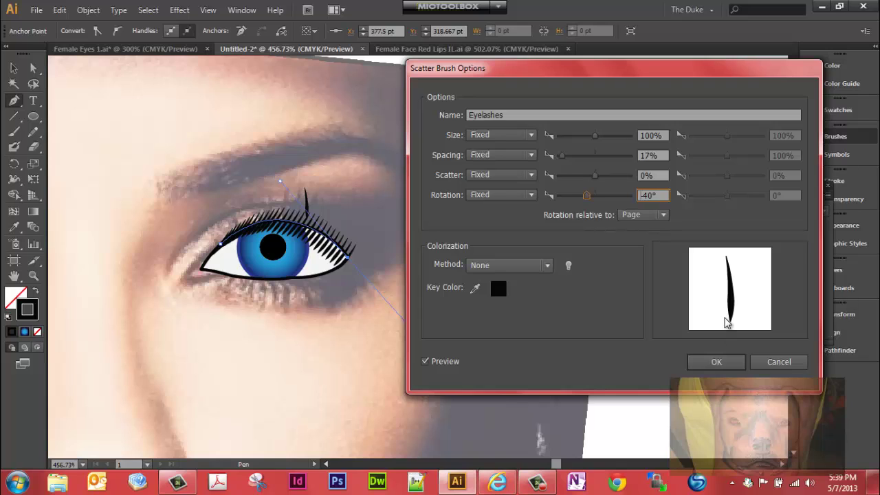
click(715, 363)
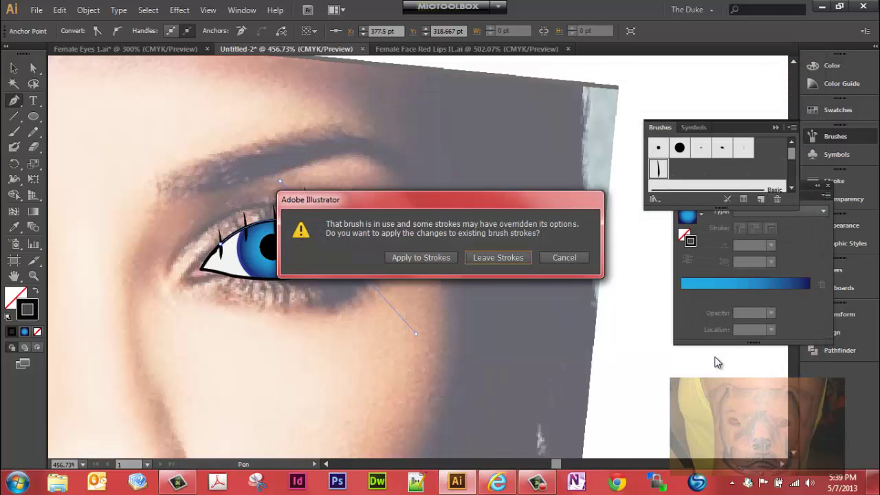
Apply the updated brush to the lash stroke and nudge the stroke up along the lid
click(440, 257)
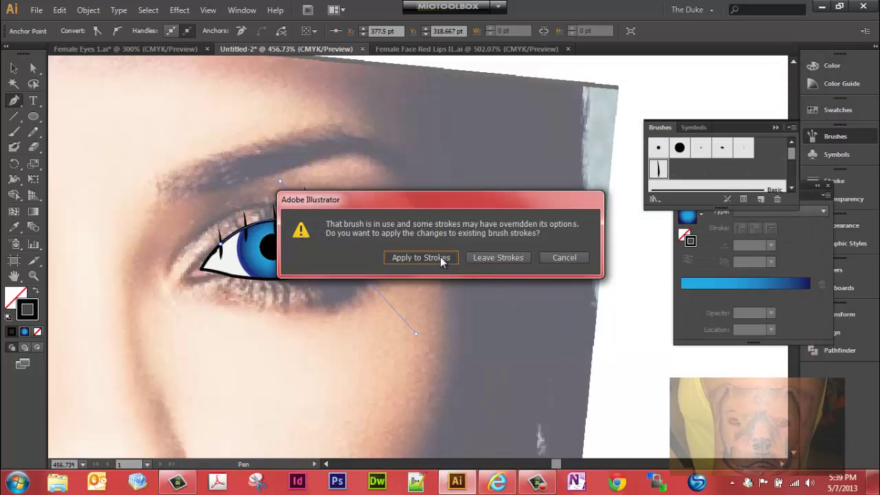
click(14, 68)
click(182, 149)
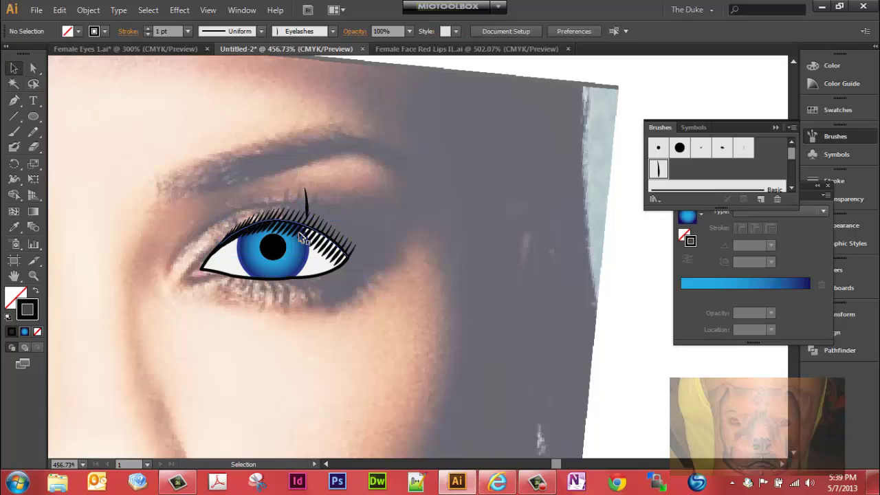
click(310, 242)
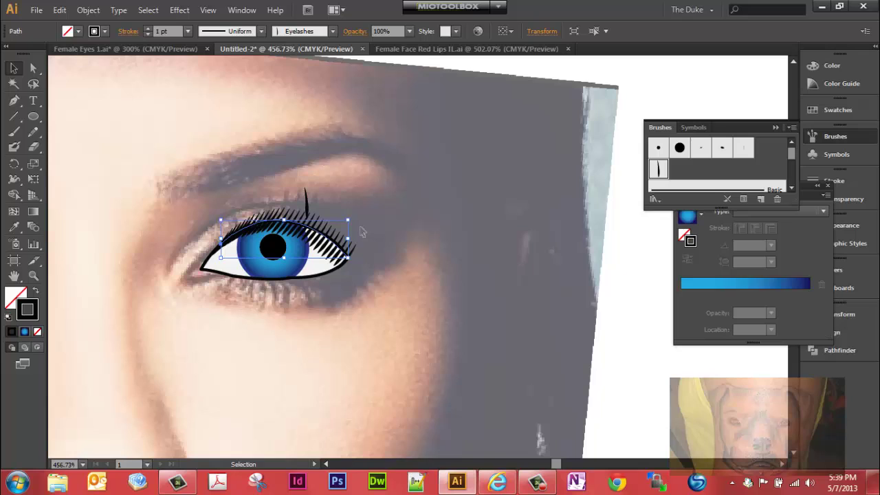
key(Up)
key(Up)
key(Up)
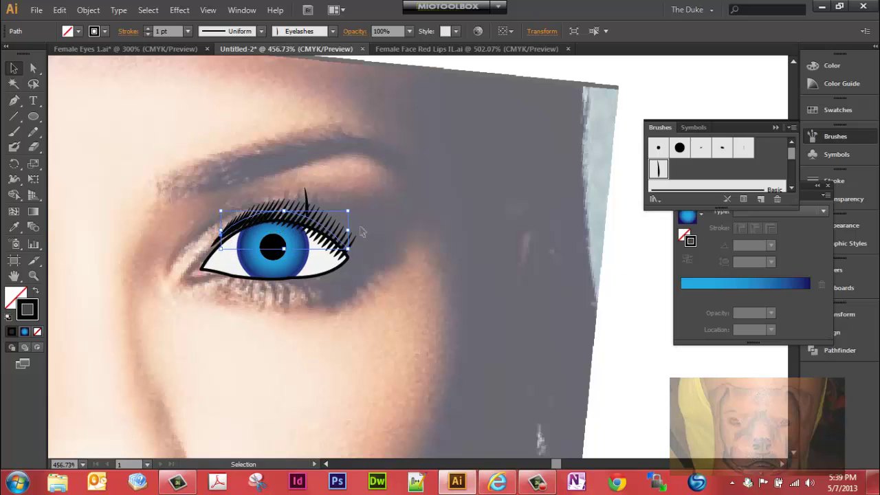
key(Up)
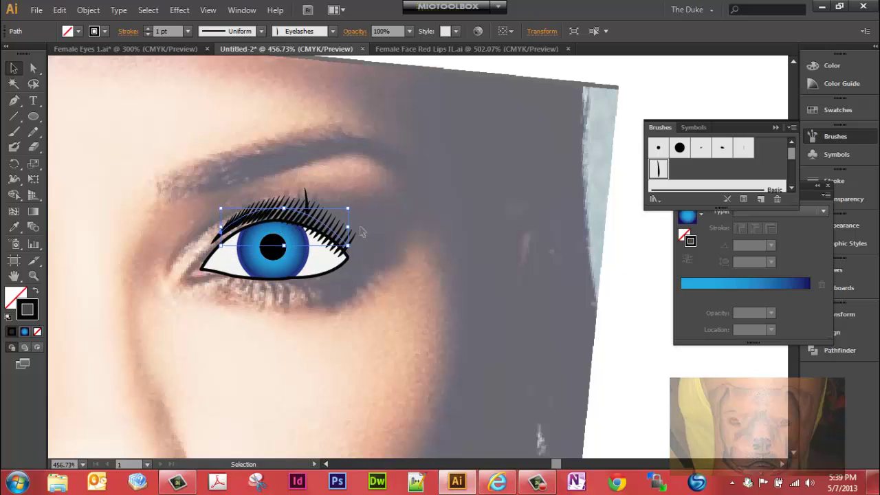
key(Up)
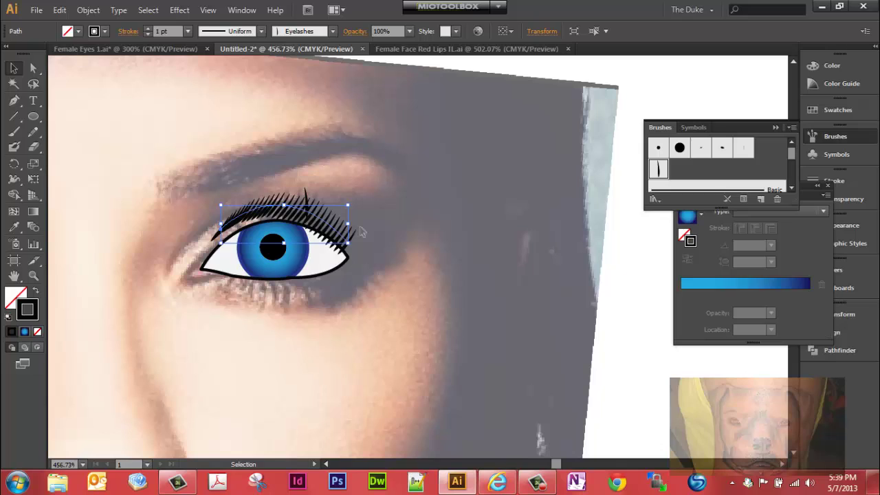
key(Up)
key(Down)
key(Up)
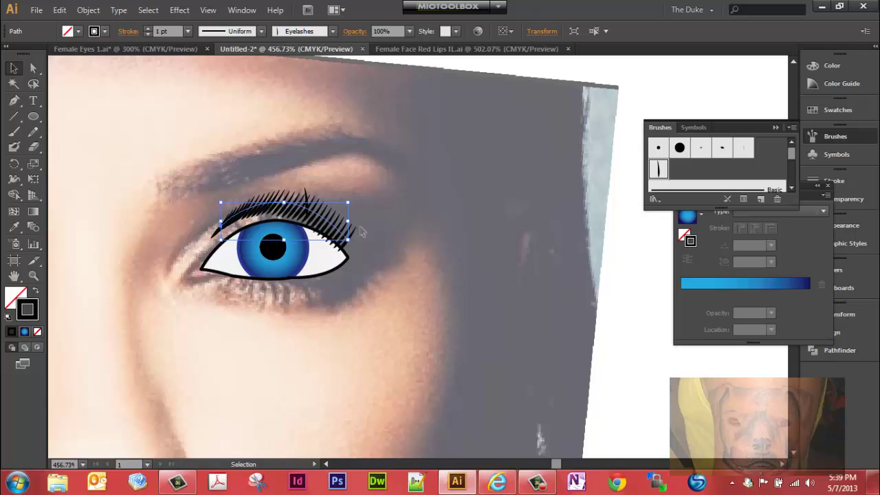
key(Down)
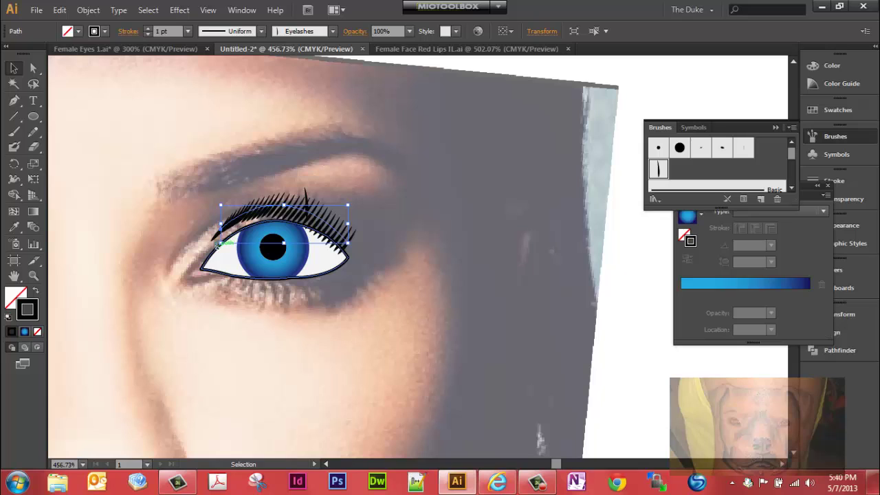
Rotate the lash stroke about 4° to fit the lid and delete the stray lone lash
click(216, 245)
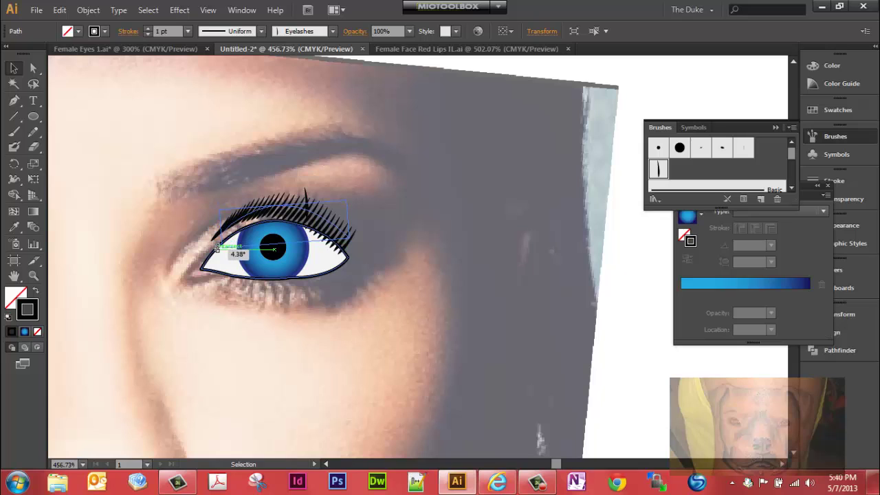
click(217, 249)
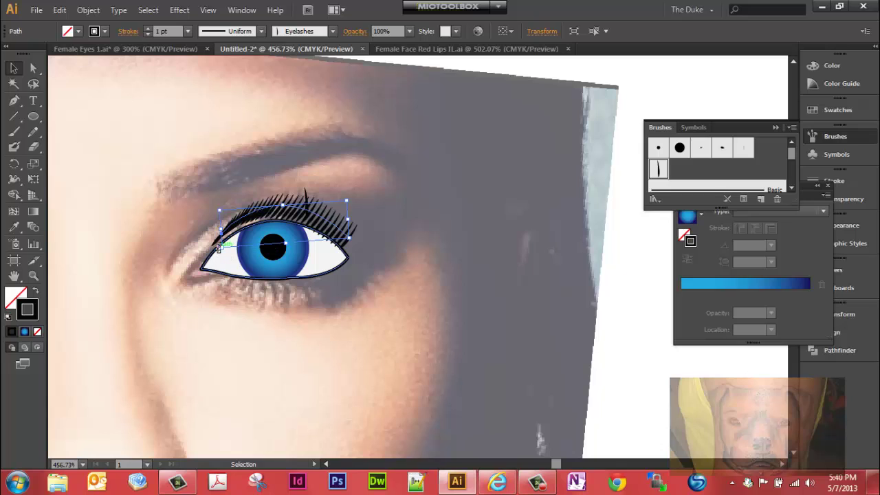
drag(220, 246, 220, 254)
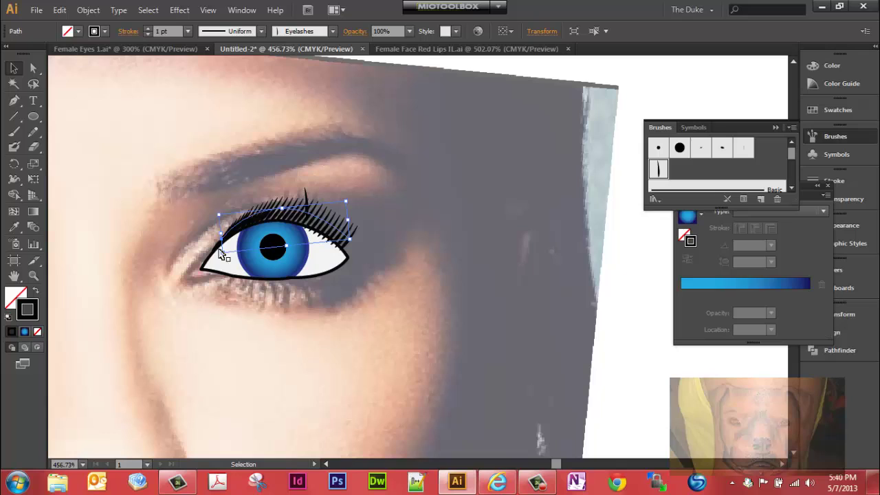
drag(220, 253, 220, 249)
click(339, 154)
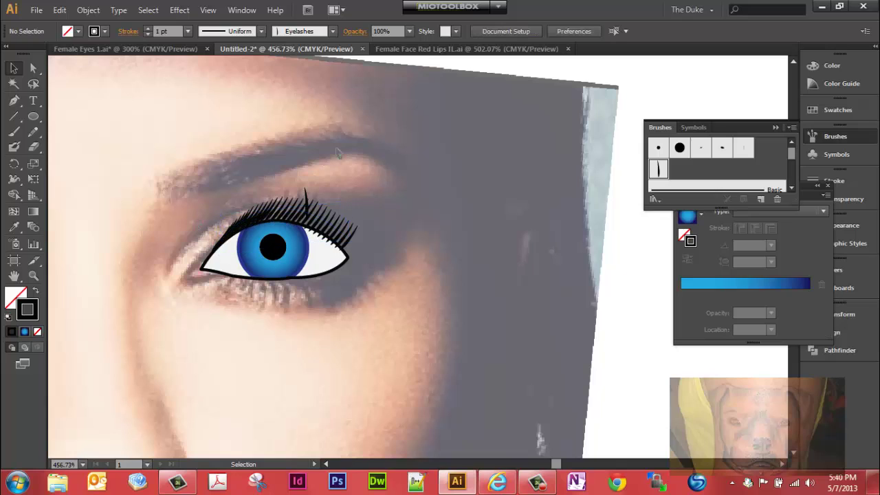
click(306, 198)
key(Delete)
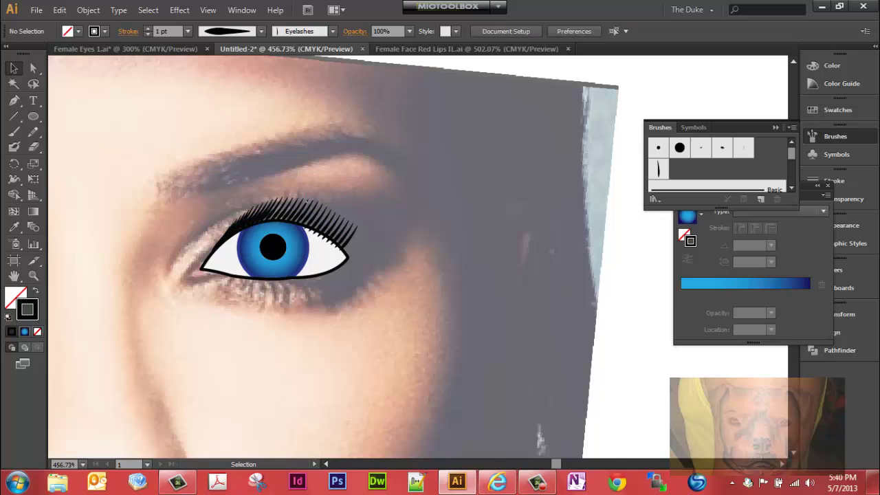
click(249, 225)
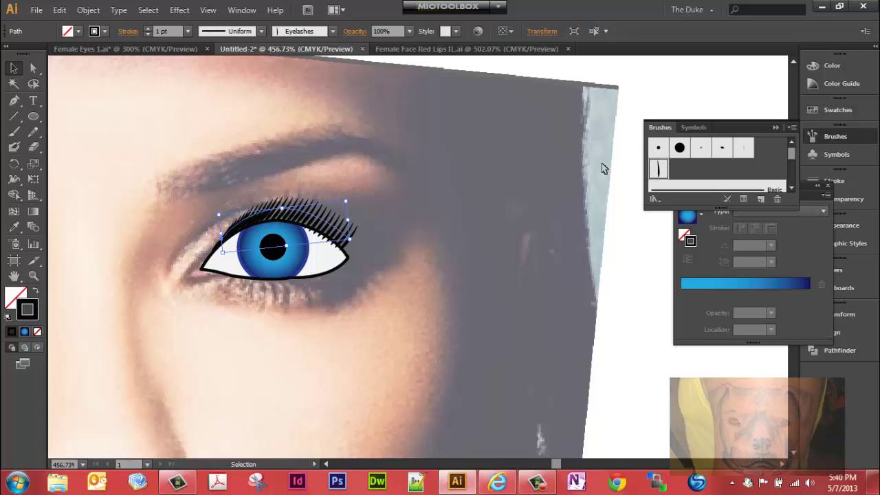
Change Eyelashes rotation to -44°, apply it to the lash stroke, and shift the stroke down-right
double_click(661, 168)
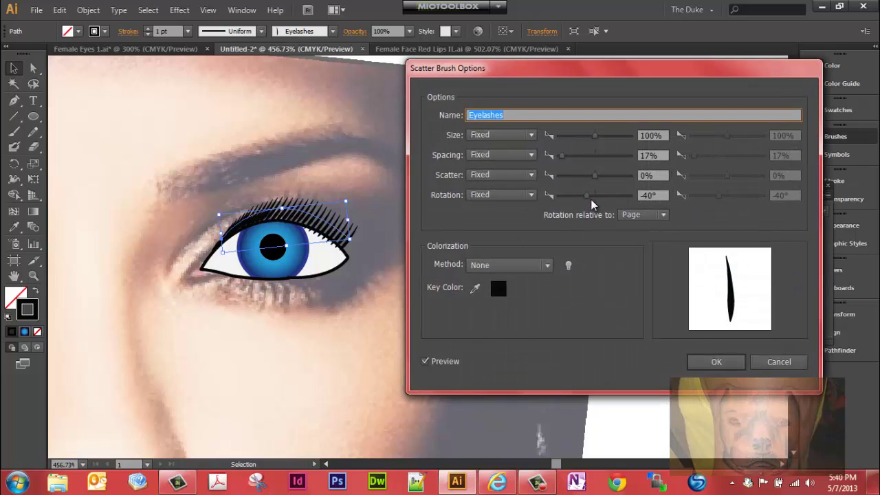
drag(586, 196, 584, 197)
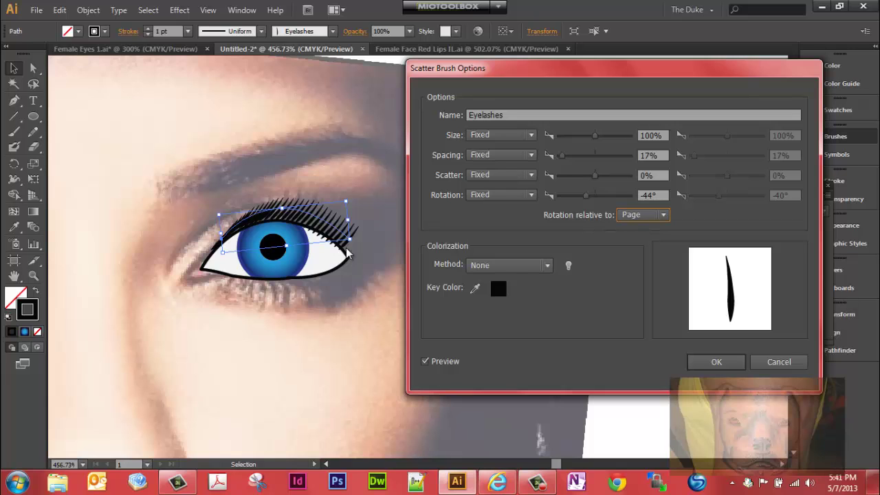
click(708, 369)
click(432, 259)
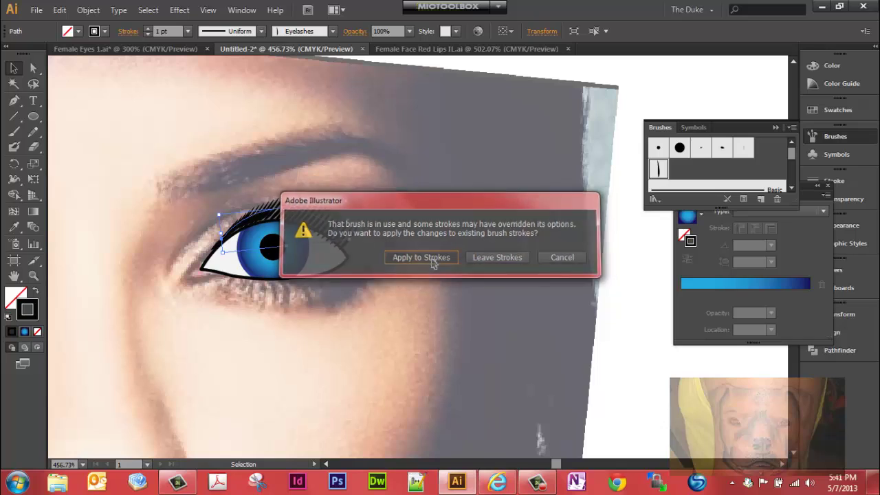
drag(345, 233, 366, 266)
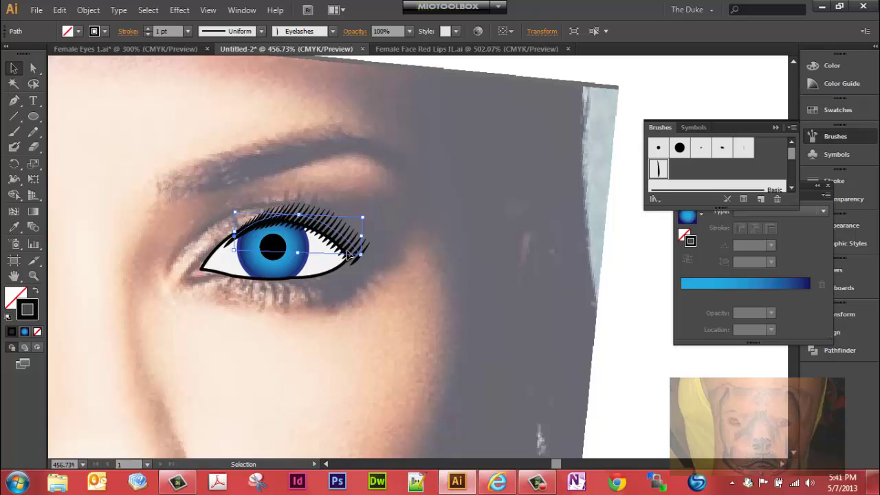
Nudge the upper lash stroke up and left, then deselect it
key(Up)
key(Up)
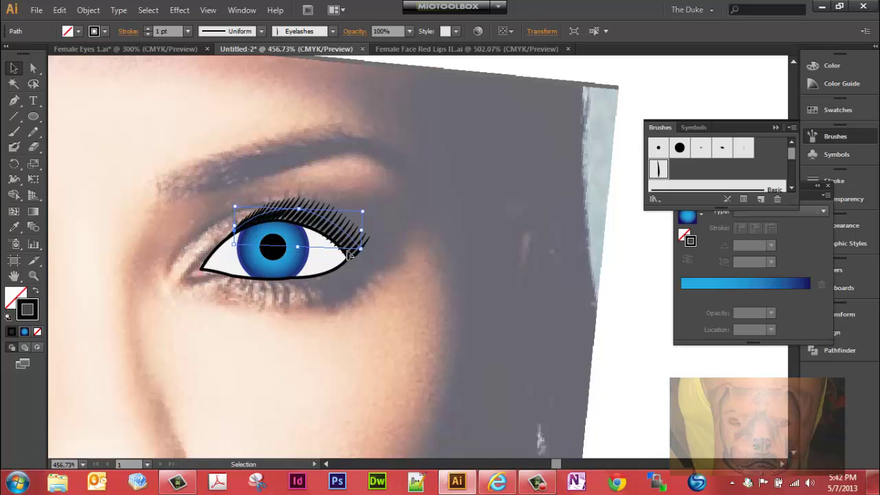
key(Left)
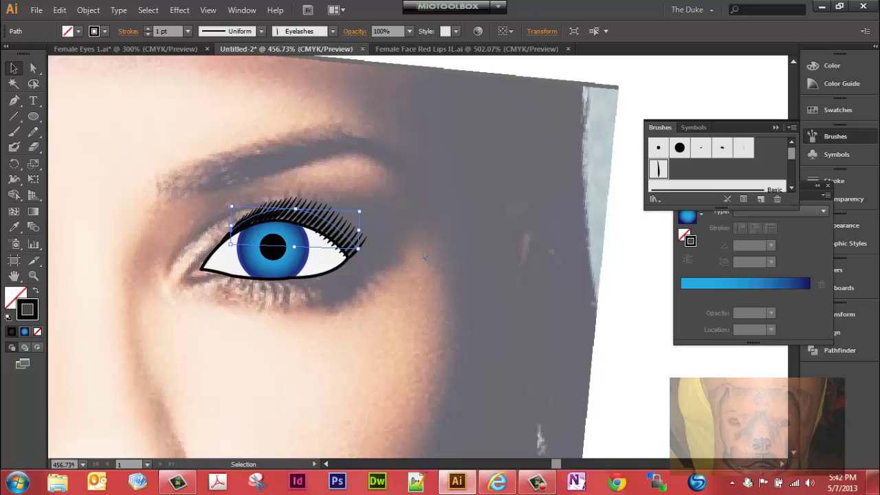
click(425, 258)
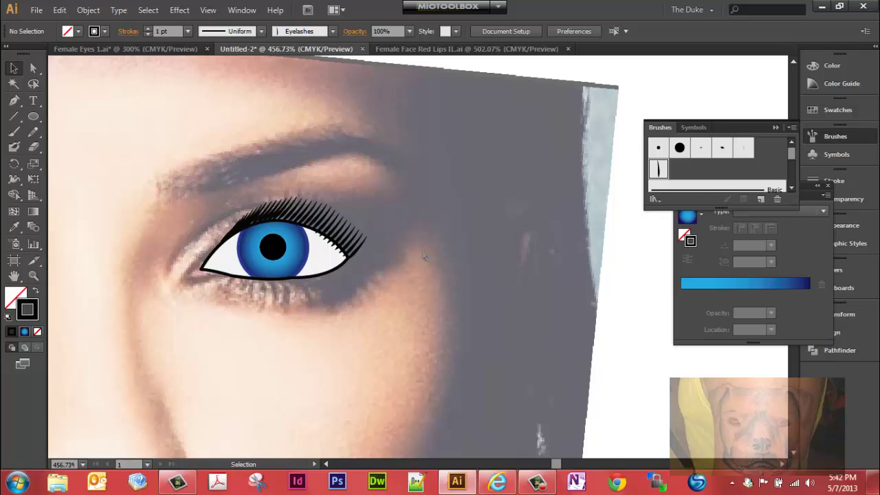
Pen-draw a path from the eye outline along the lower lid, curving toward the outer corner
click(15, 101)
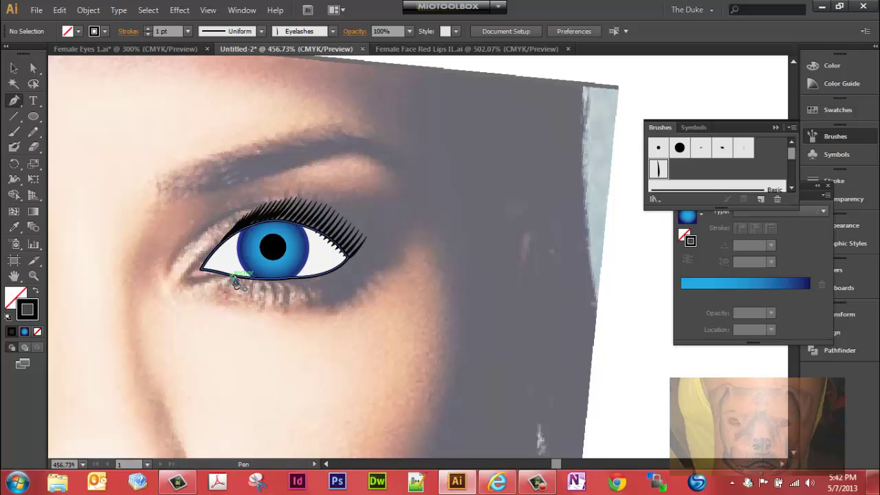
ctrl+click(239, 277)
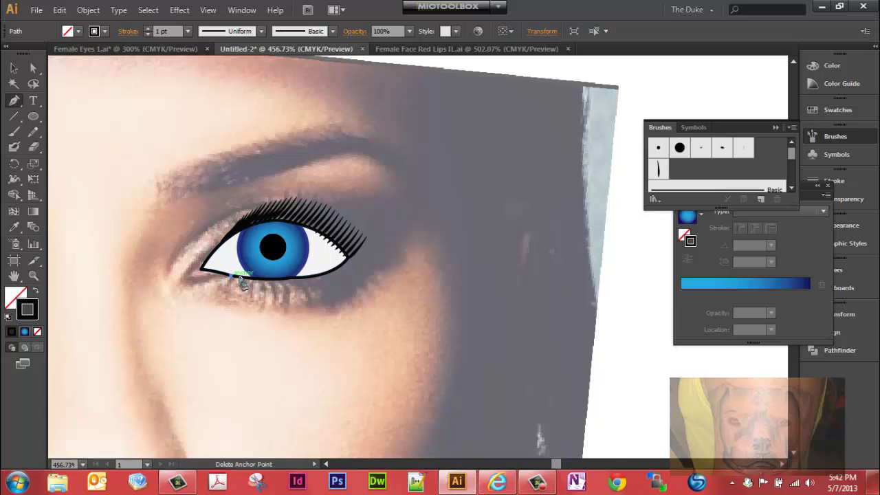
click(347, 259)
click(378, 242)
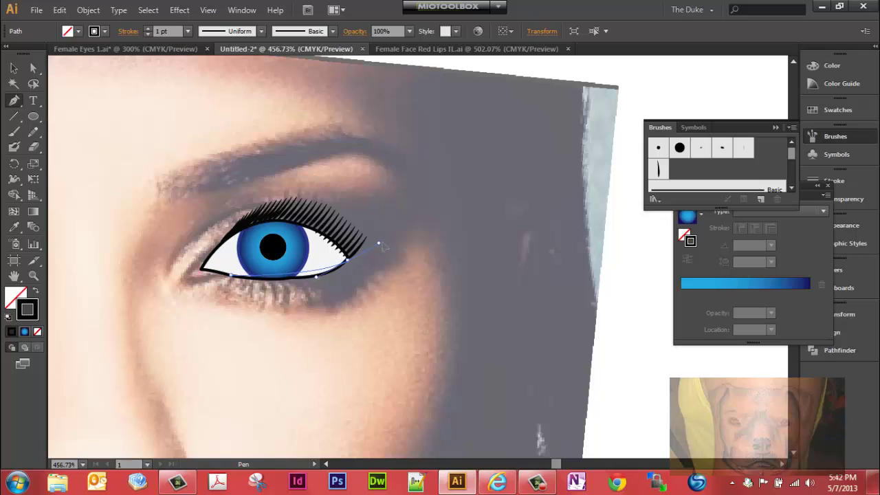
drag(378, 243, 405, 236)
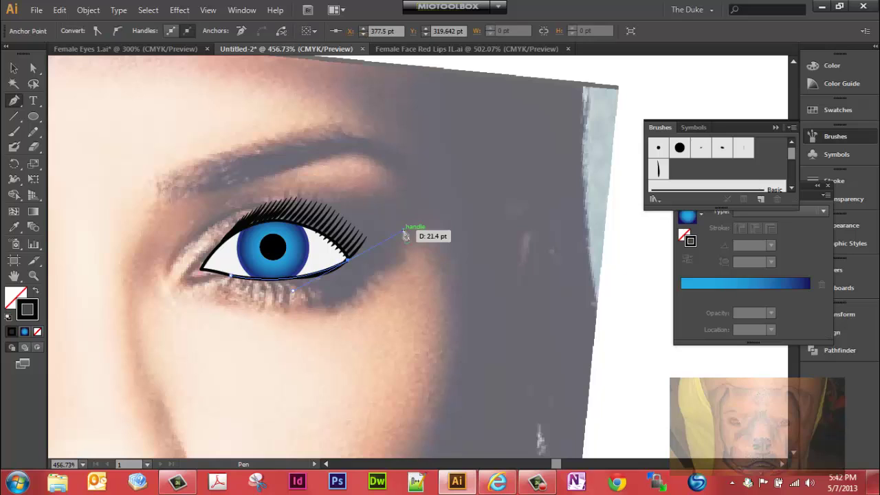
key(ctrl+shift+a)
key(v)
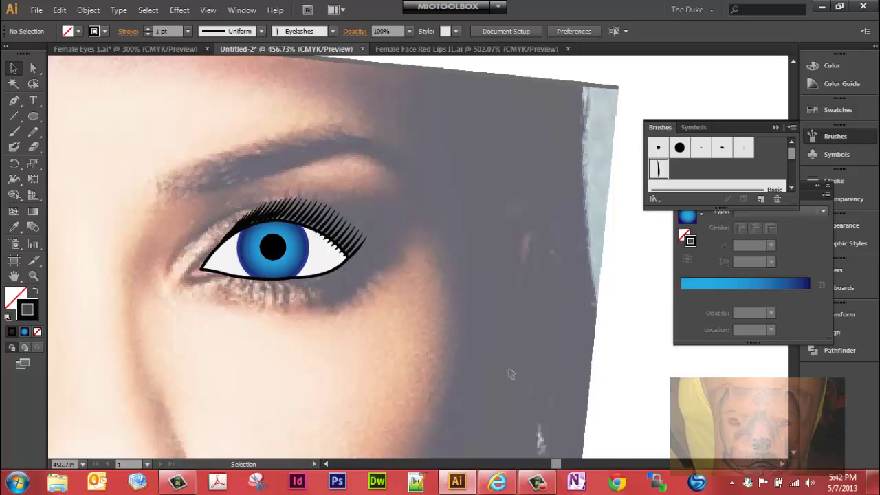
click(13, 100)
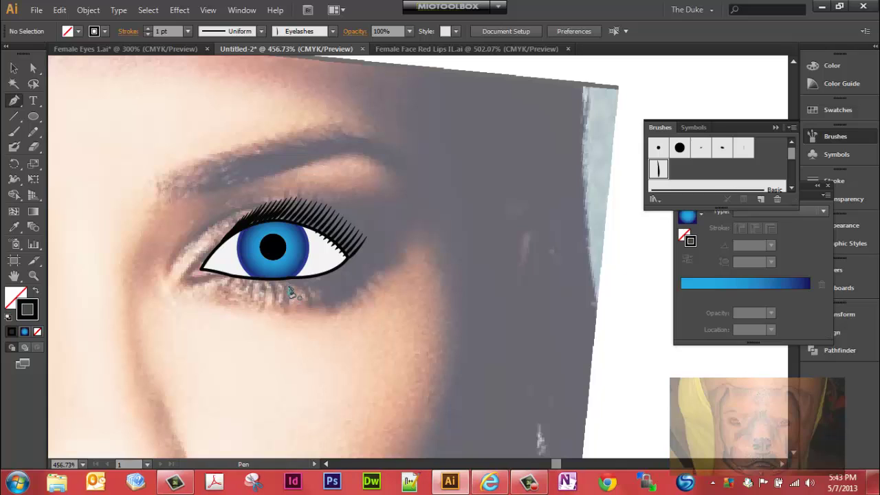
Draw a short curved lash below the lid and give it a flipped tapered width profile
drag(290, 292, 283, 312)
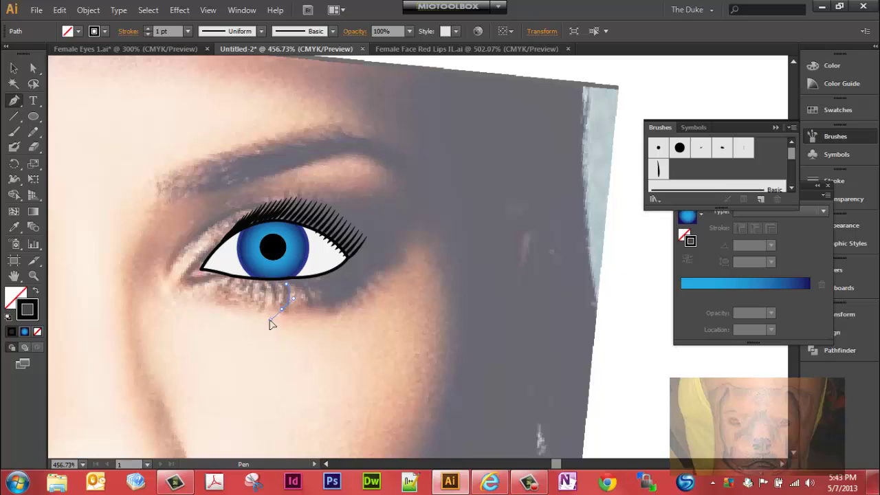
drag(272, 325, 273, 327)
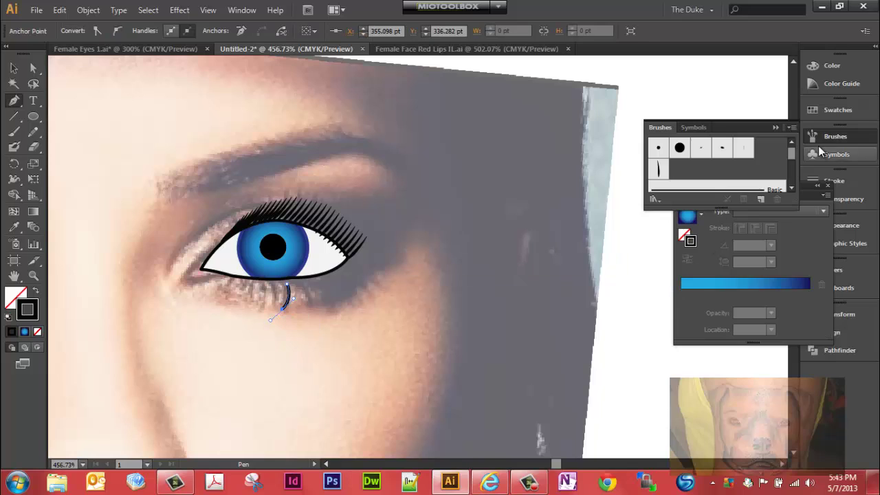
click(833, 181)
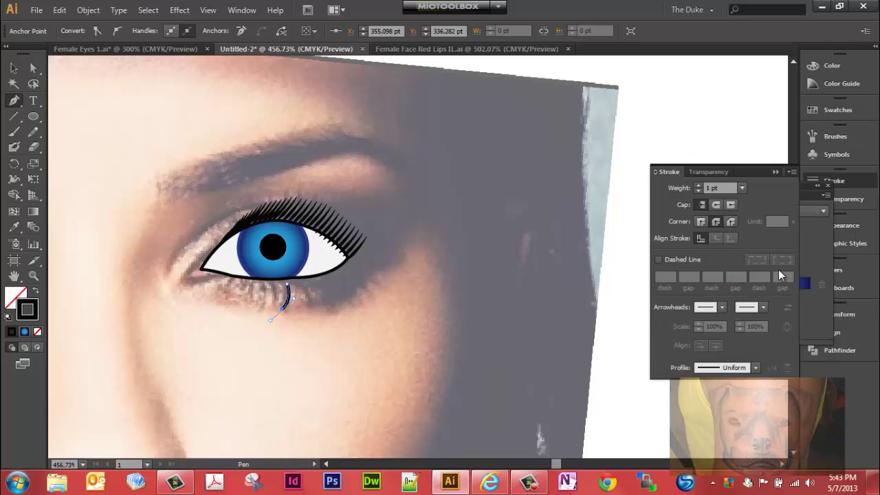
click(753, 367)
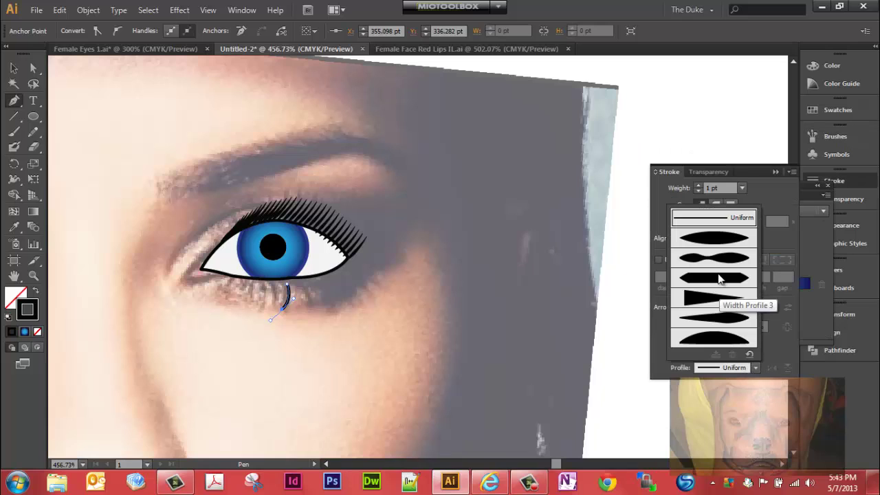
click(711, 318)
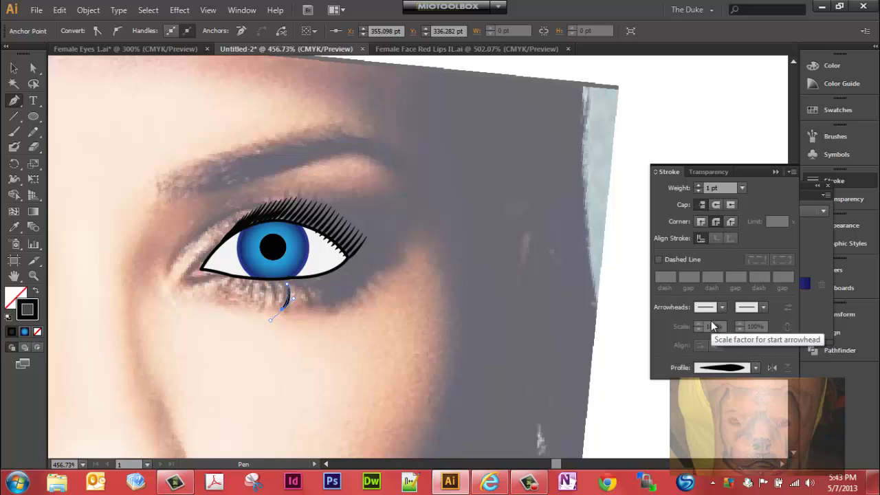
click(773, 369)
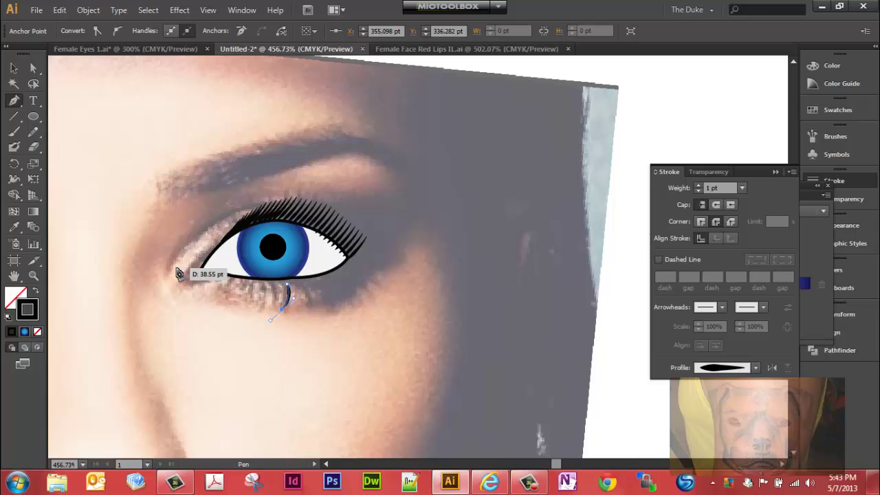
Move the lash up so it sits against the lower lid, then reselect it
click(14, 68)
click(120, 163)
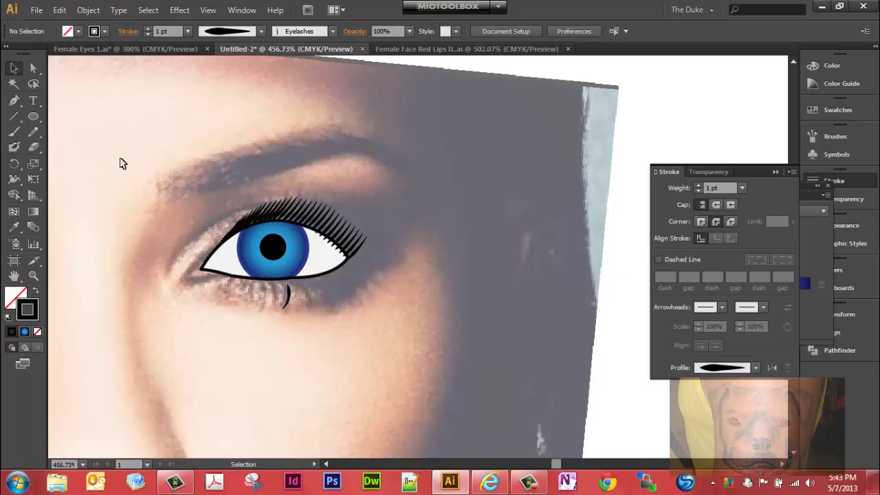
click(288, 297)
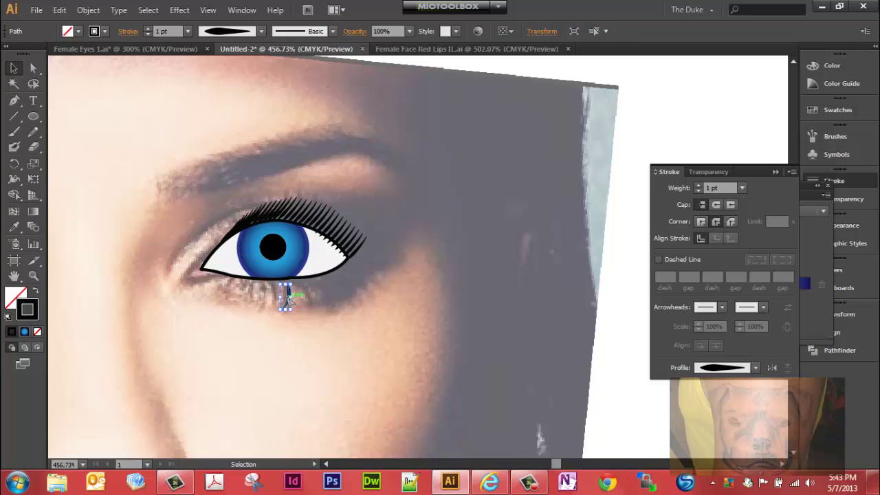
drag(288, 297, 290, 283)
drag(286, 295, 286, 290)
click(333, 307)
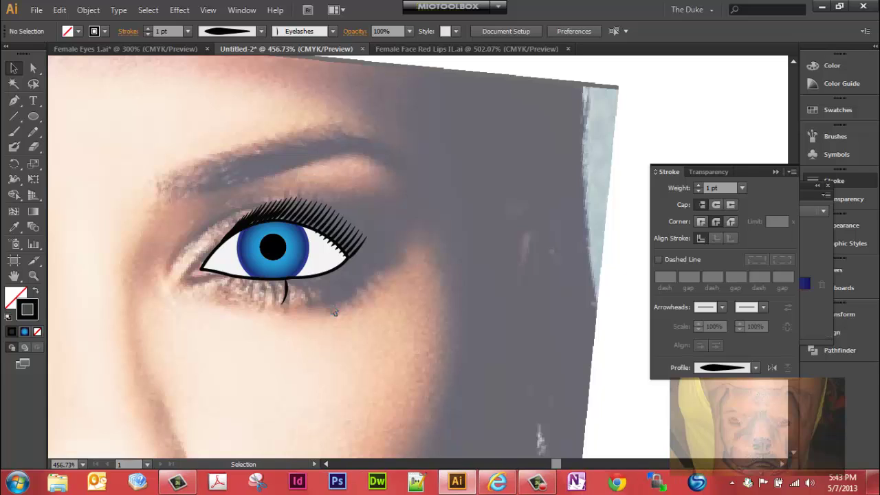
click(286, 284)
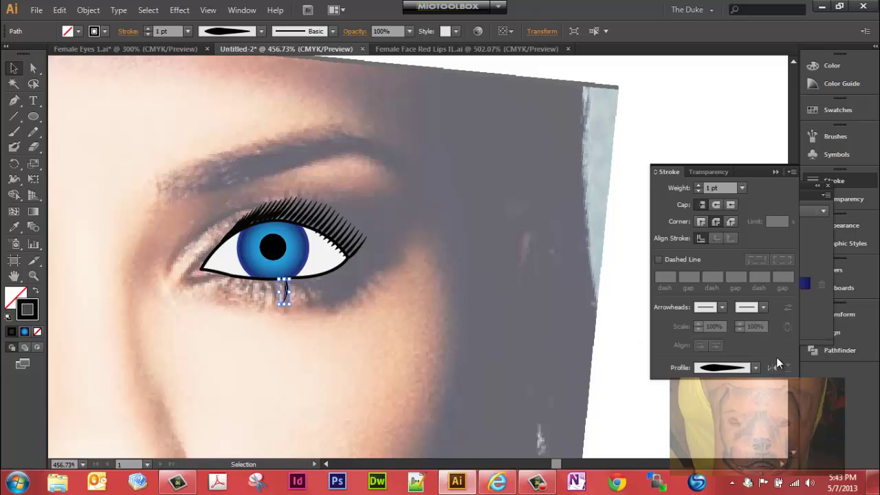
click(828, 155)
Create a new scatter brush named 'Bottom Eyelashes' from the selected lash
click(660, 127)
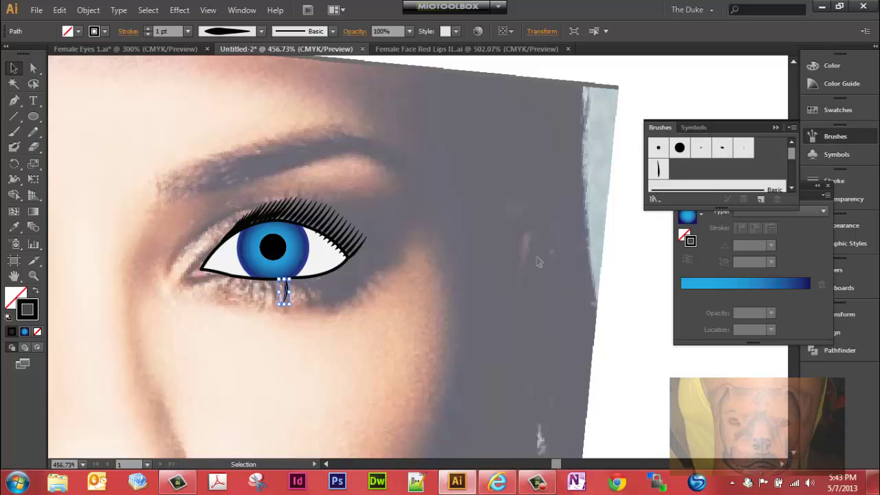
click(761, 200)
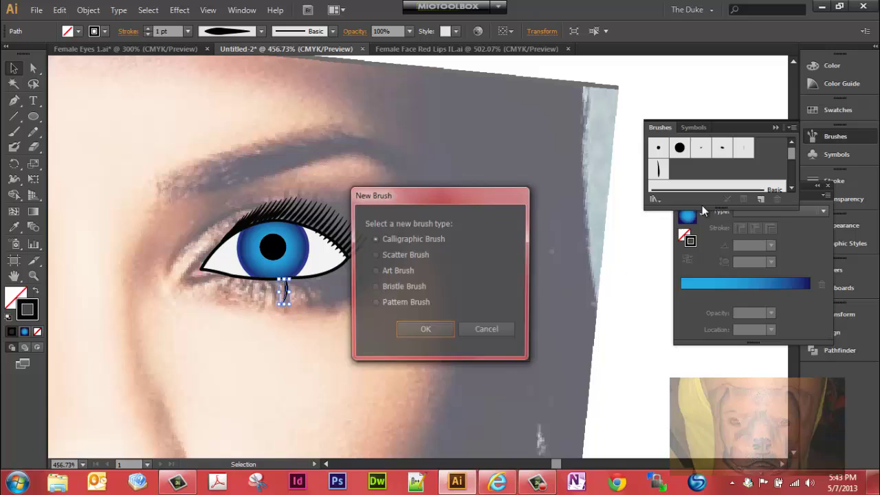
click(385, 253)
click(433, 332)
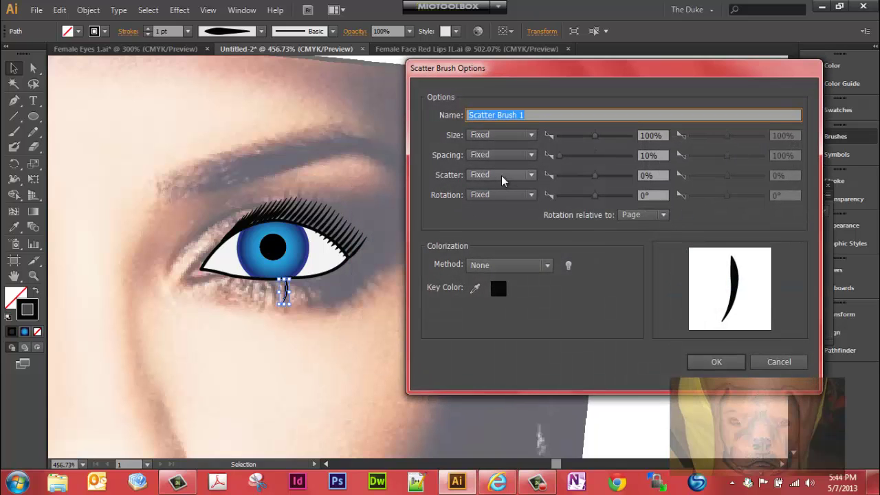
text(Bottom Eyelashes)
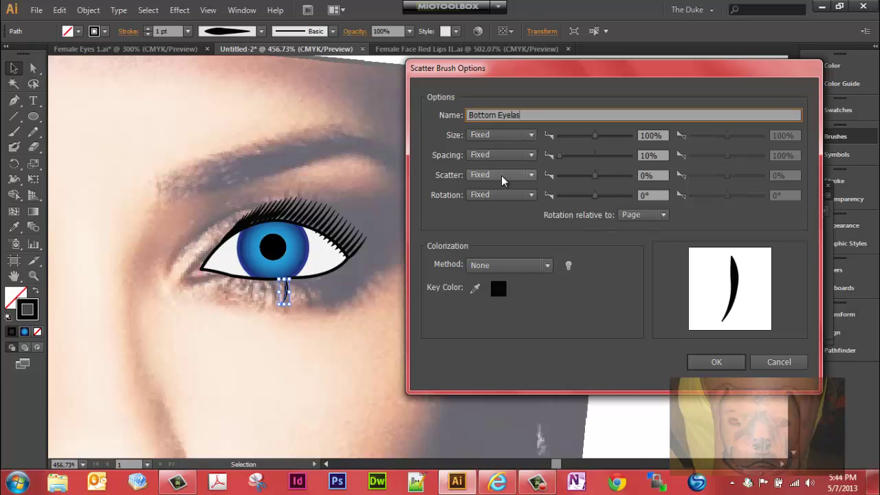
click(712, 362)
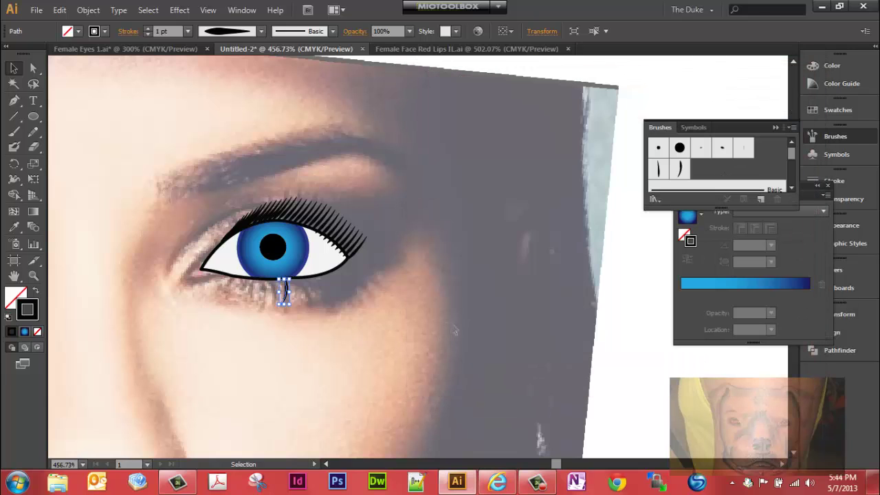
Delete the original lash and pen a curved path along the lower lid to the outer corner
key(Delete)
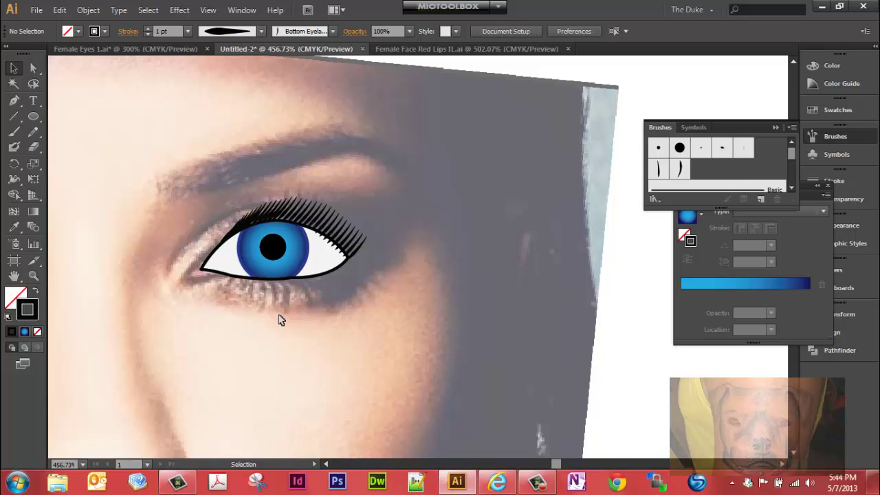
click(14, 103)
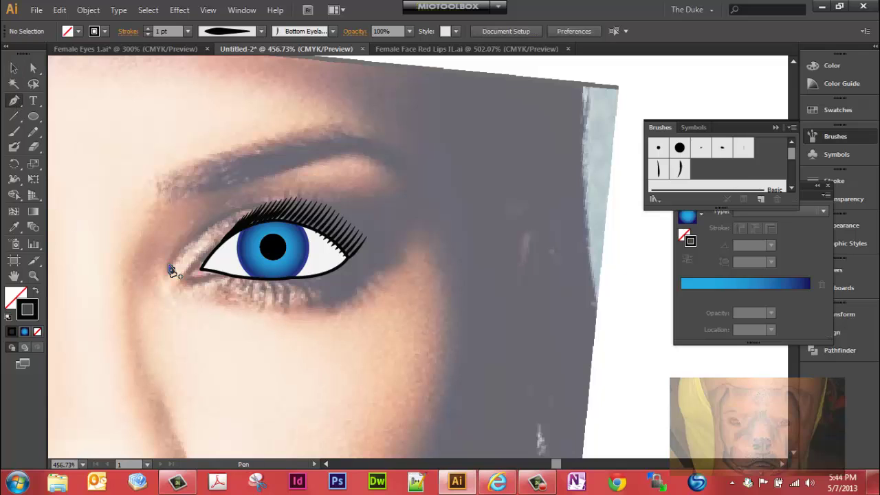
click(247, 278)
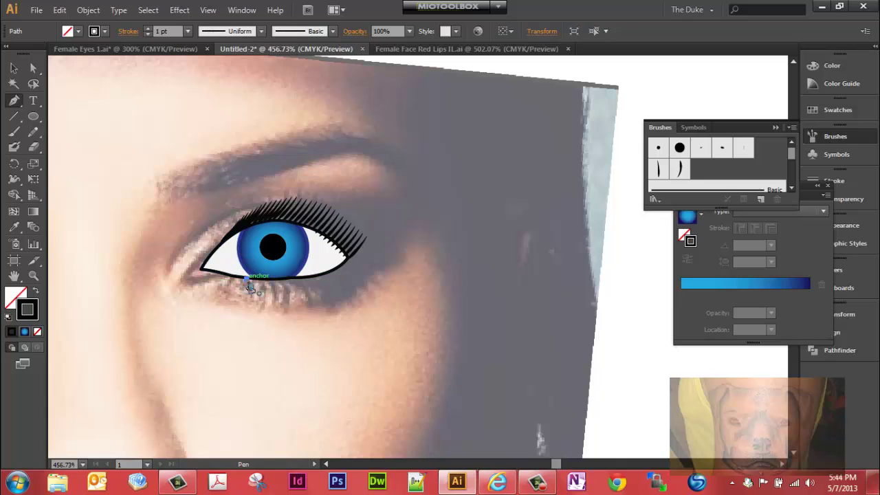
click(347, 259)
drag(348, 259, 382, 228)
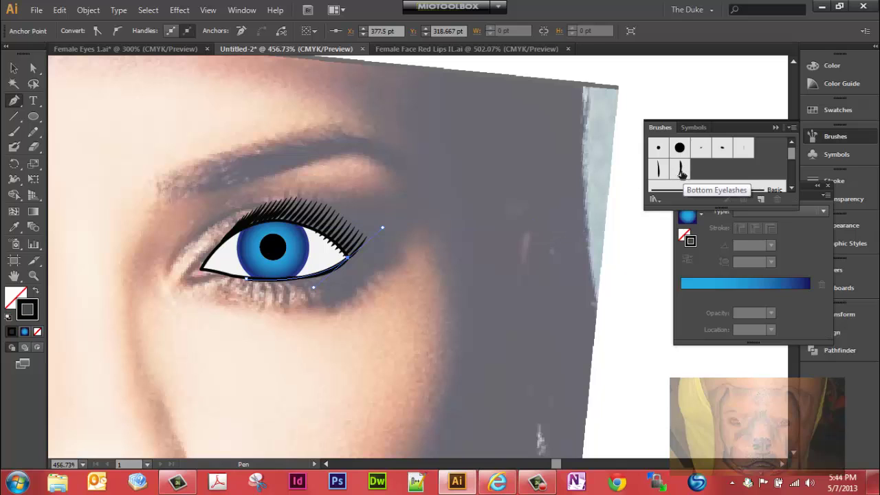
Apply Bottom Eyelashes to the lower-lid path with 15% spacing and 65° rotation, updating existing strokes
double_click(681, 172)
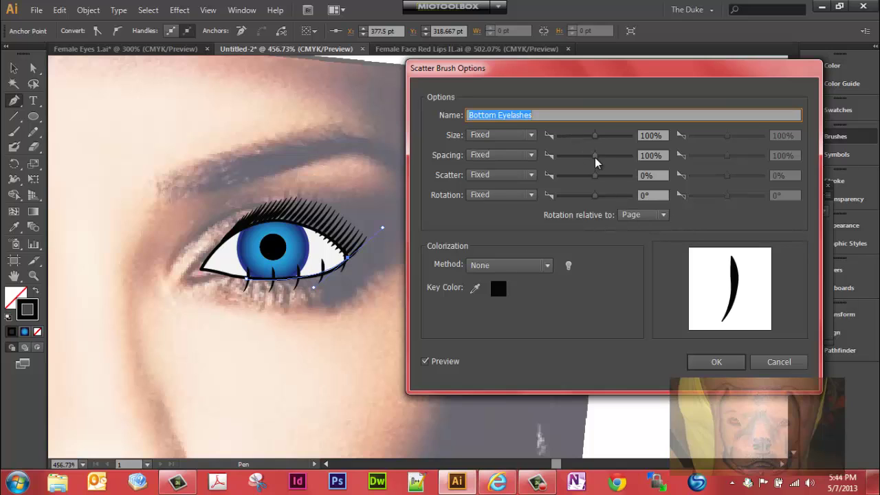
click(595, 156)
drag(595, 157, 561, 157)
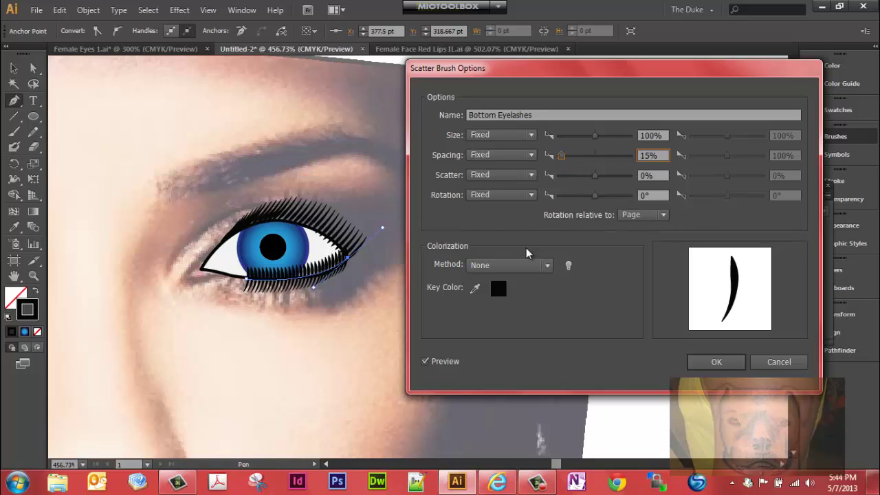
mouse_move(595, 196)
mouse_down()
mouse_move(588, 201)
mouse_move(610, 200)
mouse_up()
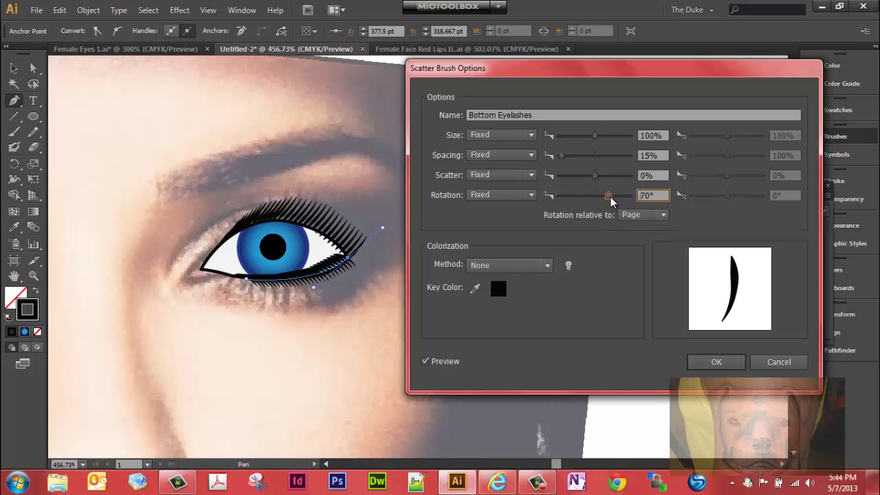
double_click(644, 196)
text(65)
key(Tab)
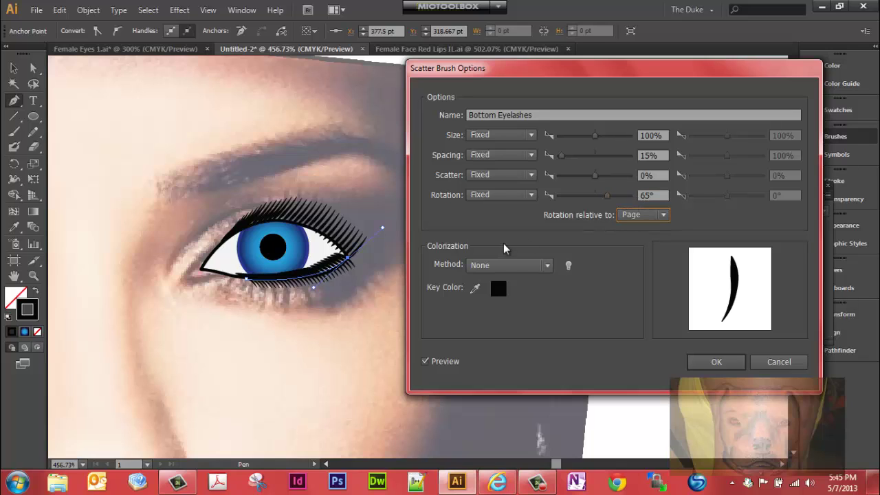
click(716, 362)
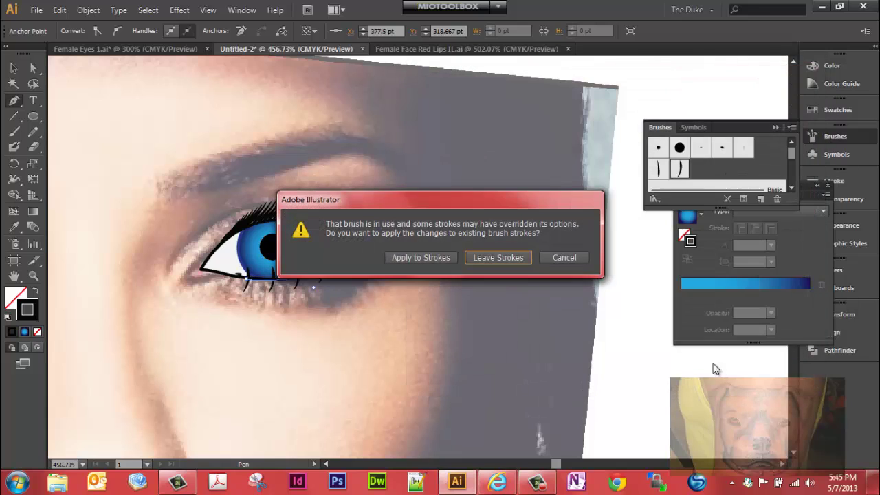
click(420, 257)
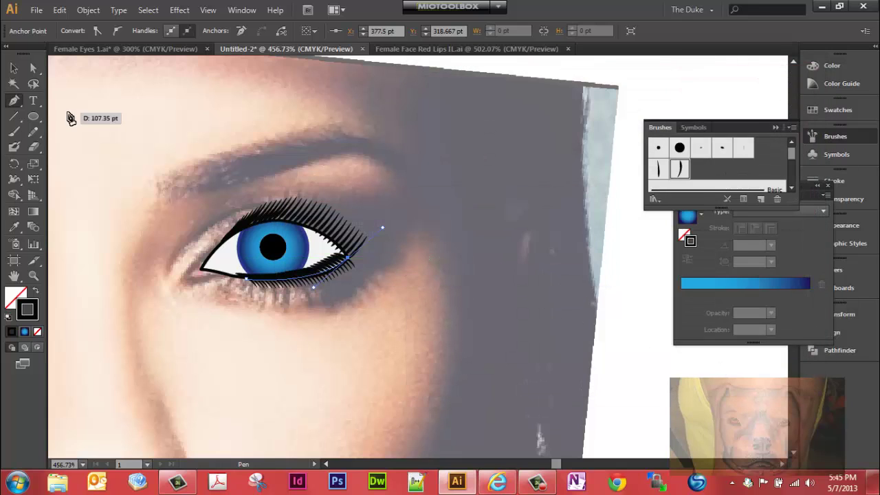
Undo the accidental segment, then move the bottom lash path down and right under the eye
drag(98, 87, 90, 87)
key(ctrl+z)
click(14, 68)
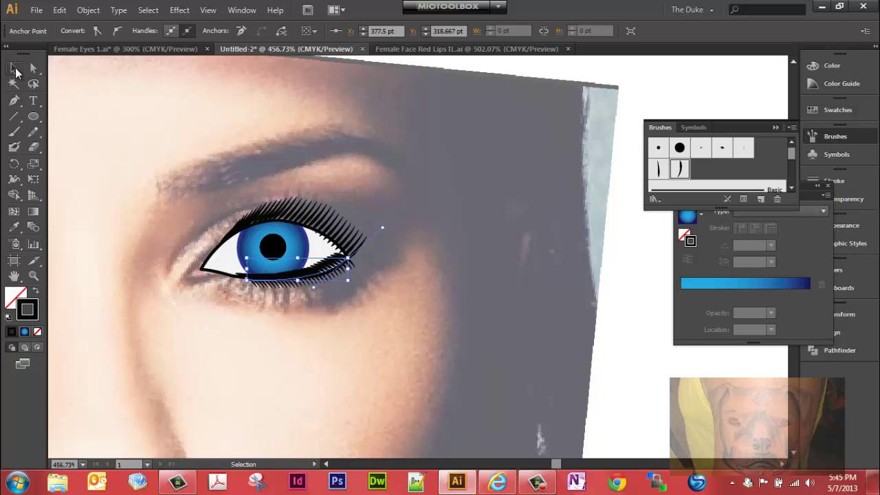
click(215, 147)
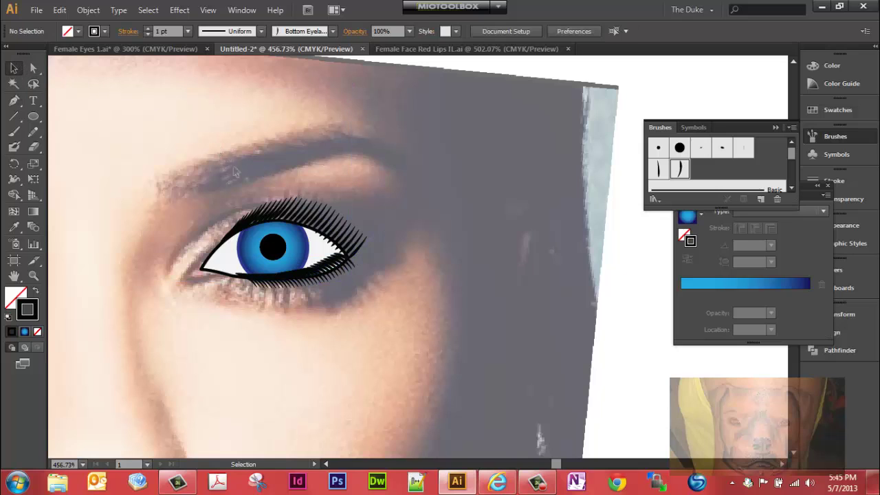
click(318, 272)
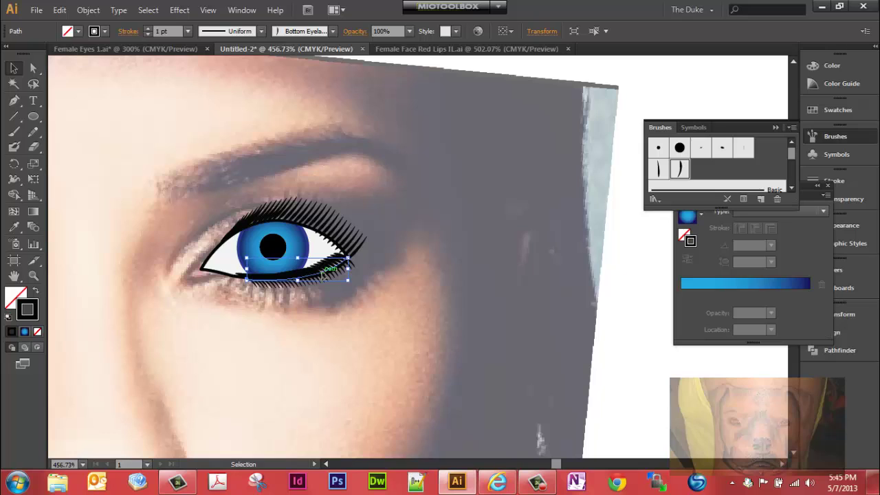
drag(323, 272, 323, 275)
key(Down)
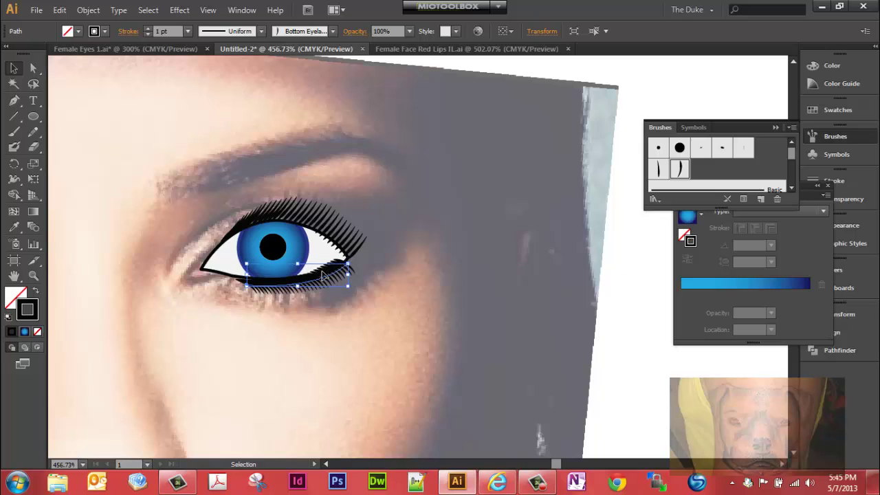
key(Right)
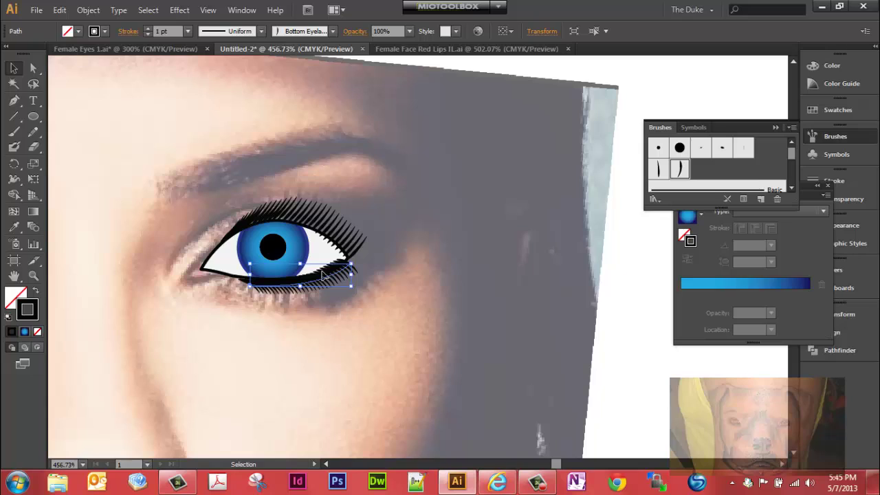
key(Right)
key(Right)
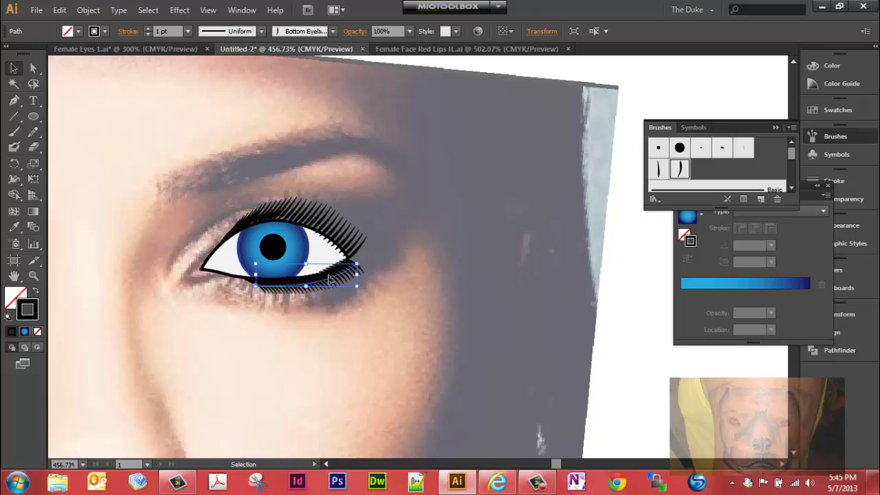
key(Down)
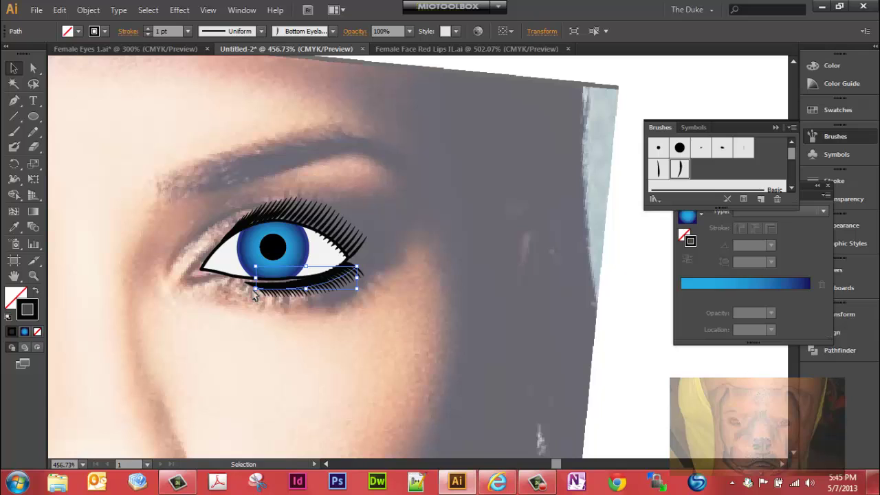
Rotate the lower lashes about -3.42° and stretch them wider toward the inner corner
drag(252, 290, 250, 288)
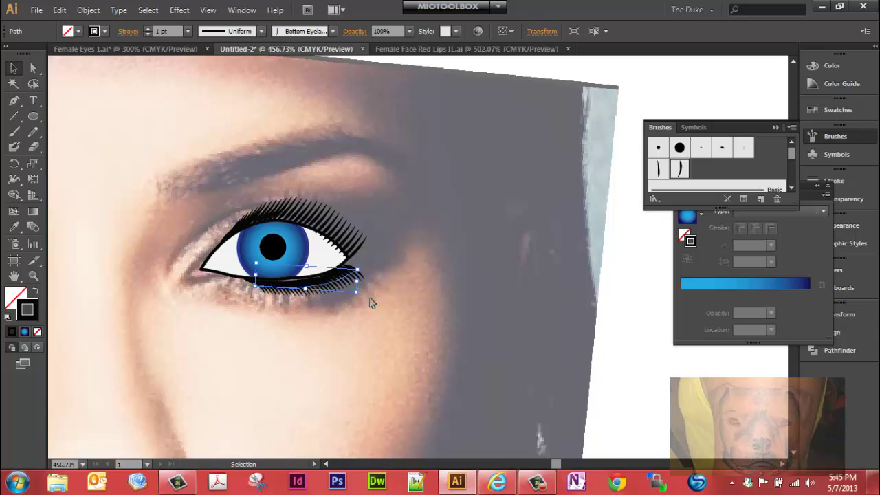
key(Right)
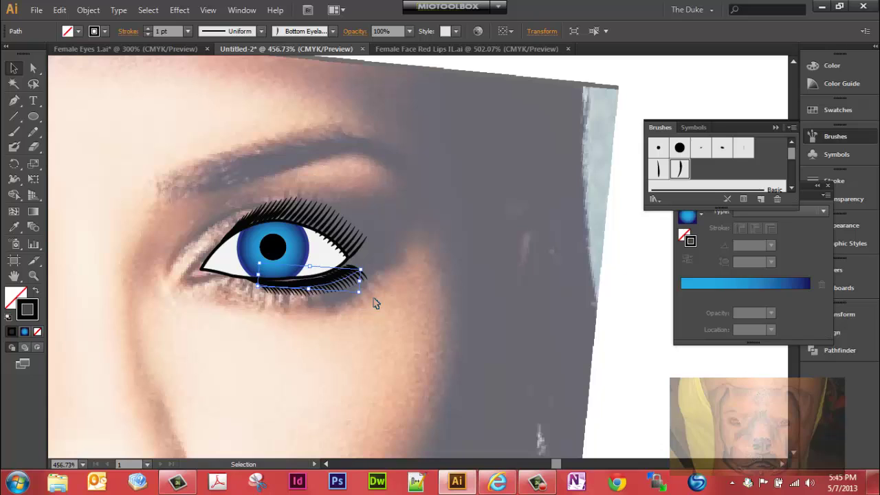
key(Up)
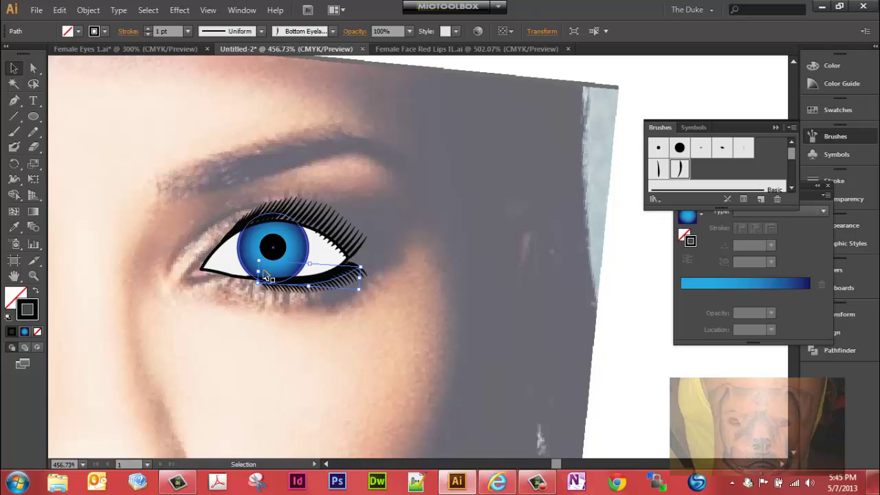
drag(260, 271, 246, 274)
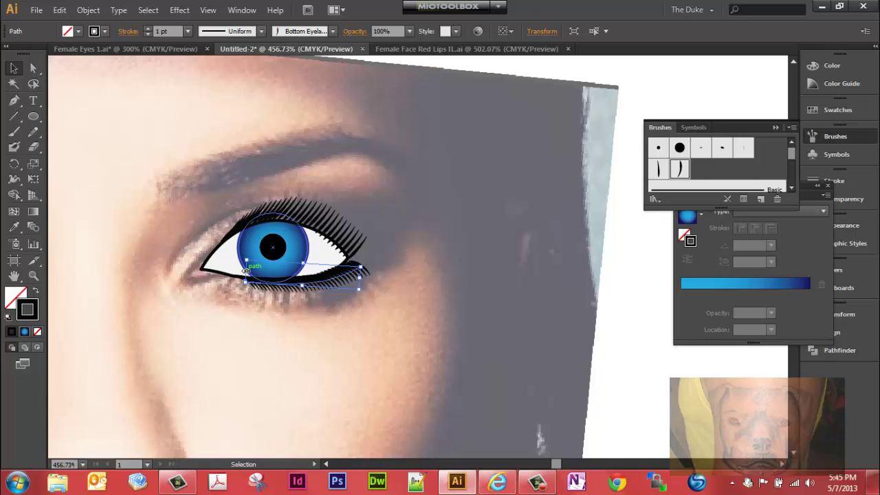
Clip the iris inside the eye white with Ctrl+7 and shift the clipped eye slightly right
click(244, 272)
shift+click(246, 274)
key(ctrl+7)
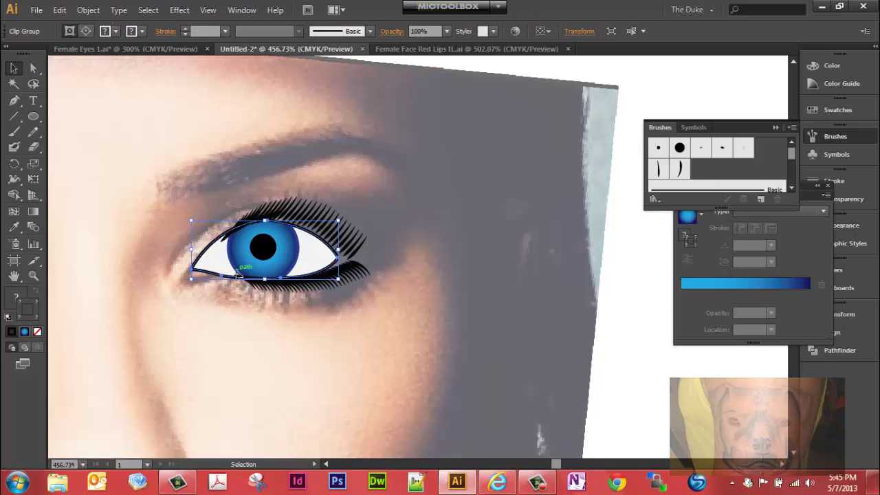
drag(245, 274, 256, 274)
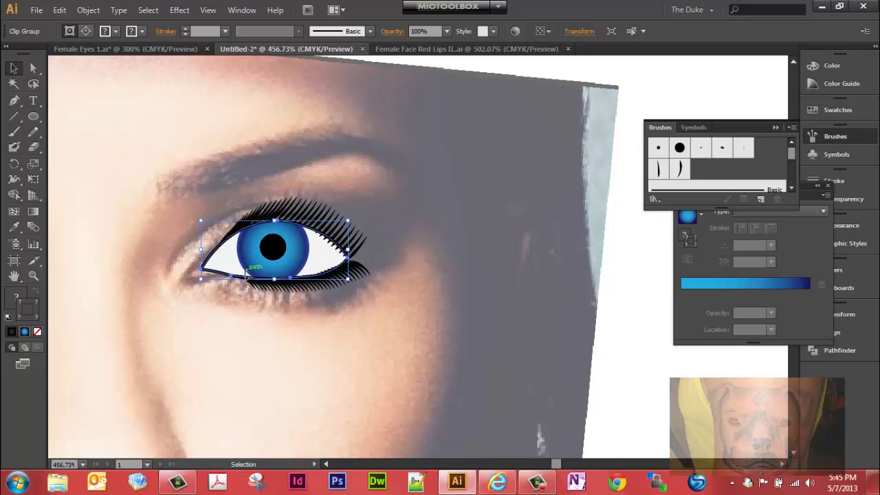
click(279, 311)
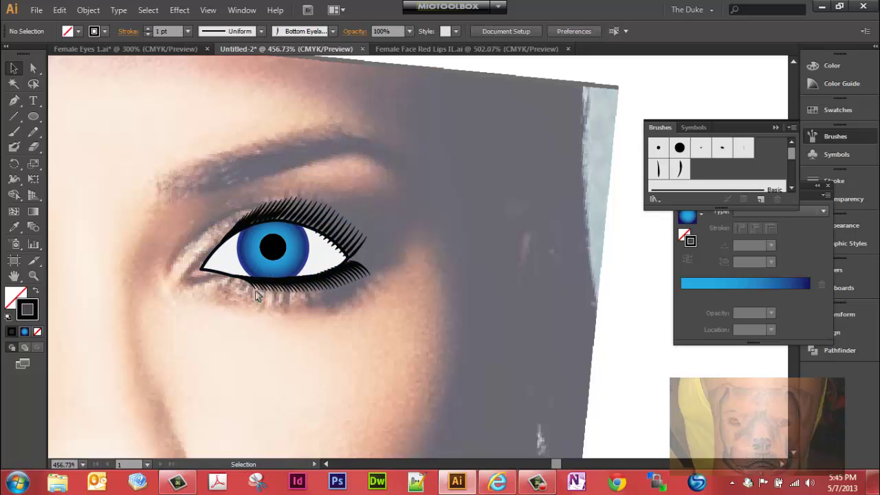
Nudge the lower lash stroke left, down and up until it hugs the bottom lid
click(358, 273)
drag(358, 272, 357, 271)
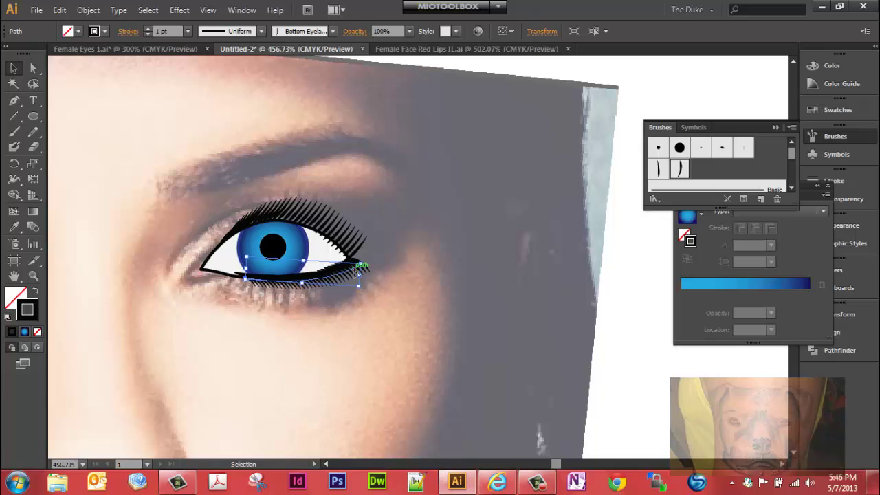
mouse_move(245, 278)
mouse_down()
mouse_move(249, 291)
mouse_move(255, 288)
mouse_move(242, 290)
mouse_up()
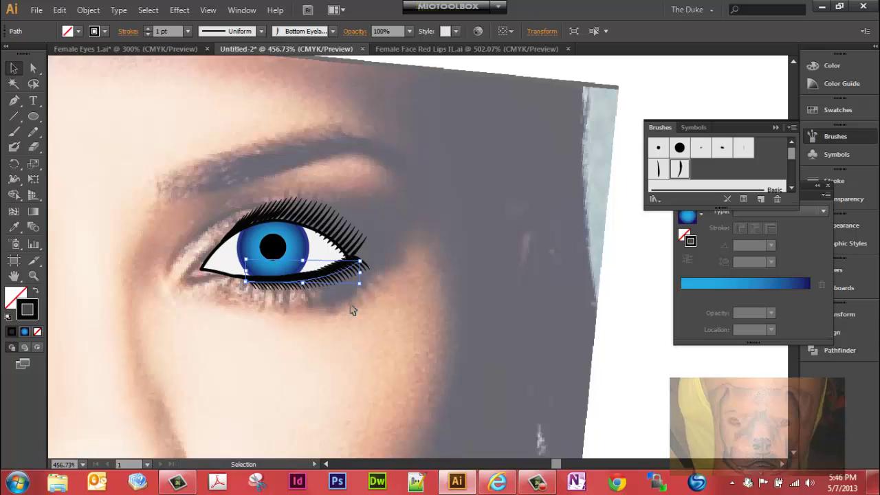
key(Left)
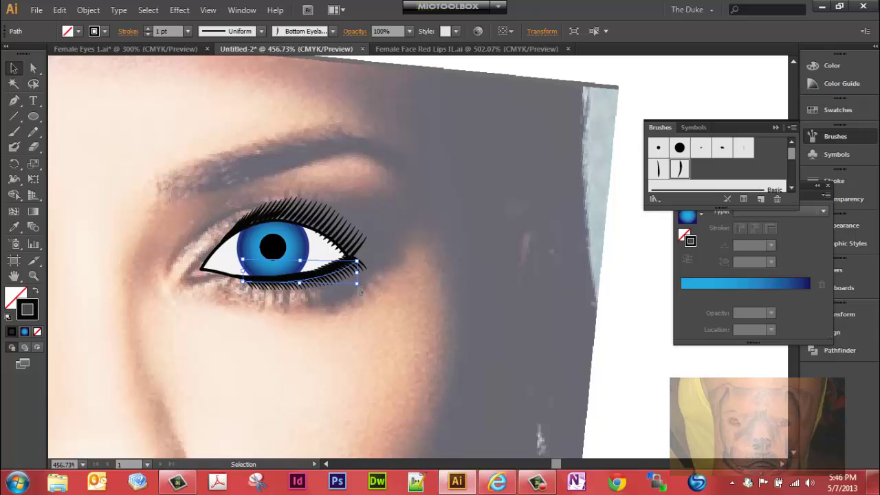
key(Left)
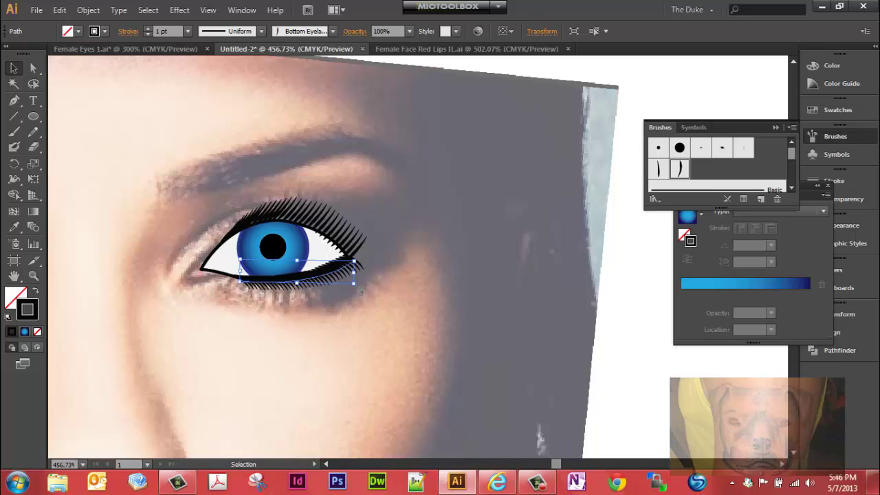
key(Down)
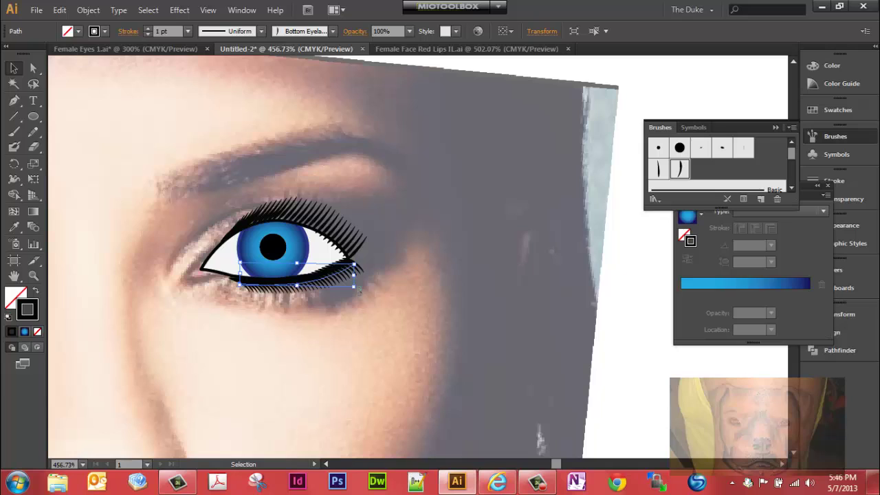
click(383, 317)
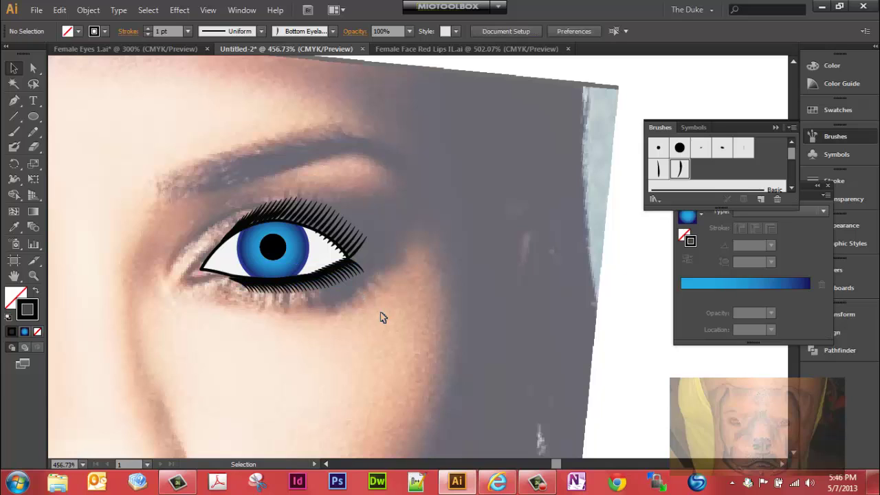
click(272, 284)
key(Up)
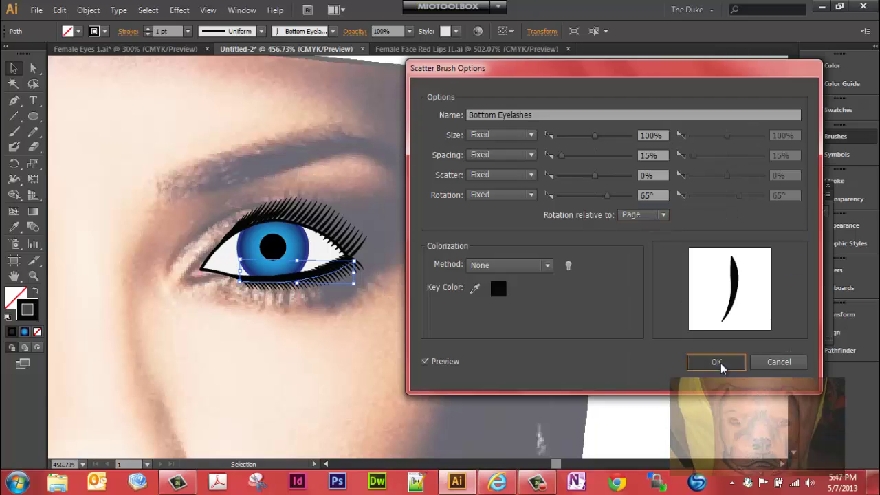
click(718, 364)
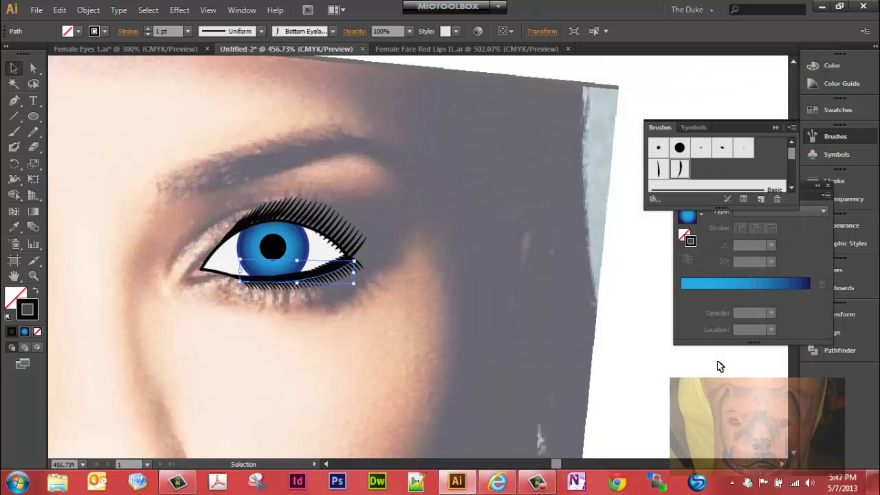
click(368, 339)
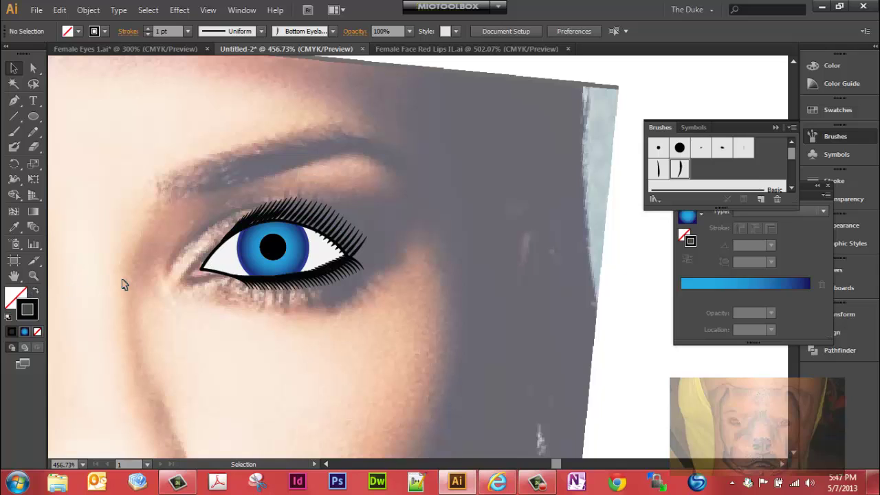
Zoom out to 150% to show the whole face and close the floating Gradient and Brushes panels
key(a)
key(ctrl+minus)
key(ctrl+minus)
key(ctrl+minus)
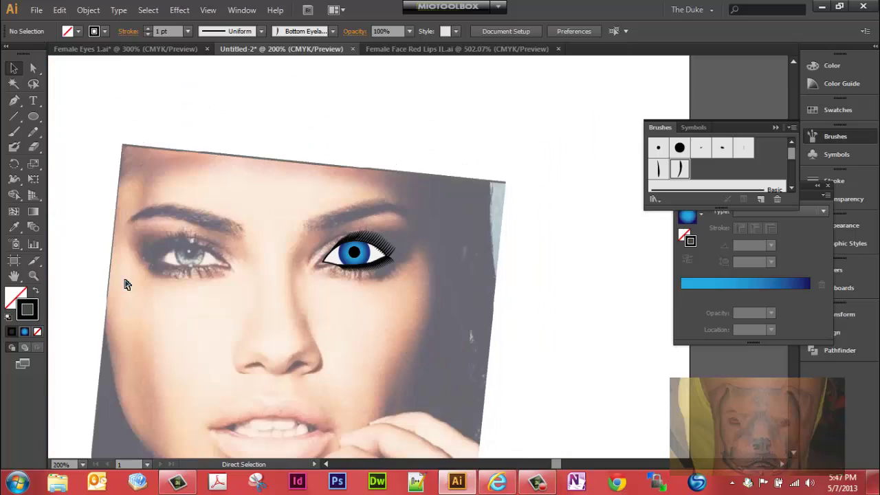
key(ctrl+minus)
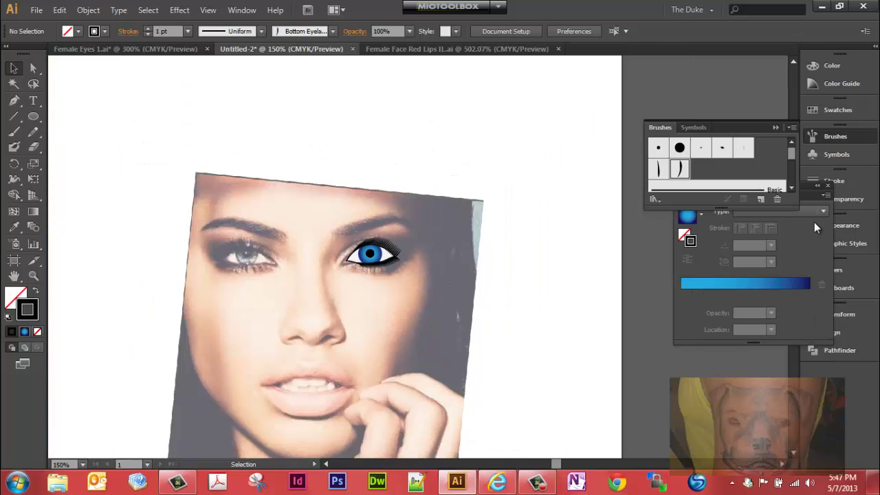
click(826, 186)
click(783, 126)
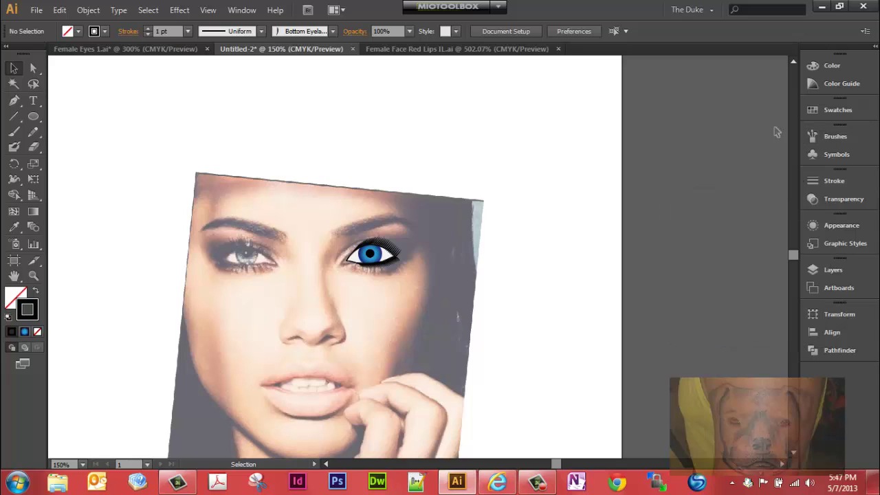
Hide the Template layer's face photo, then zoom in on the finished eye and back out
click(818, 270)
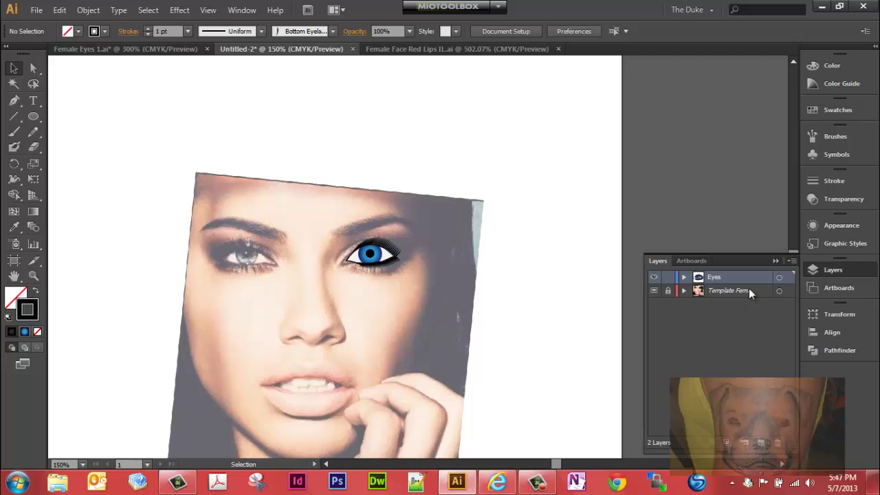
click(654, 291)
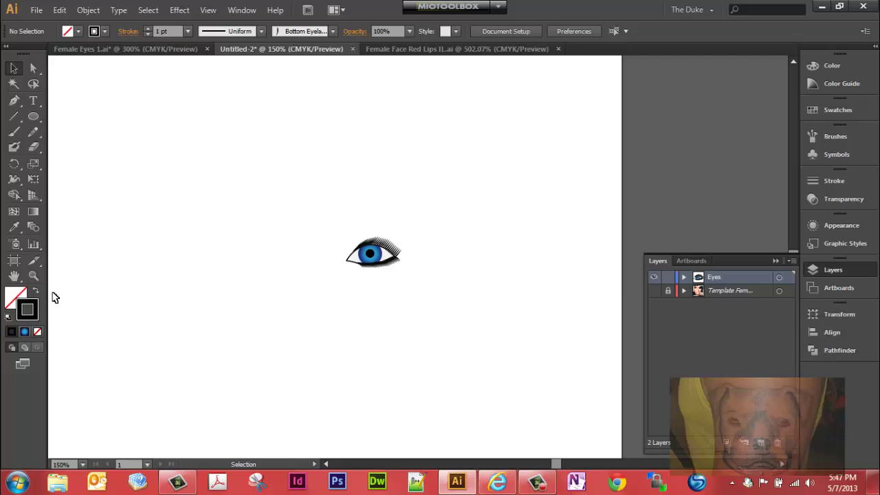
click(33, 276)
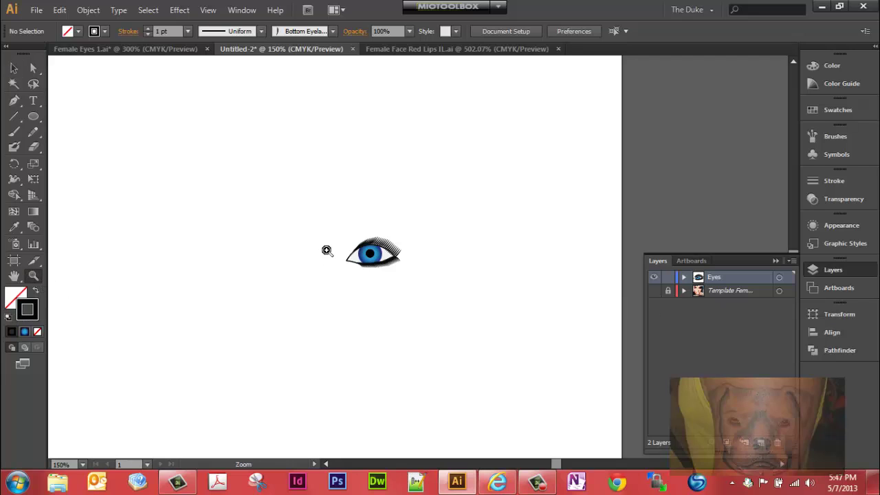
drag(342, 240, 427, 268)
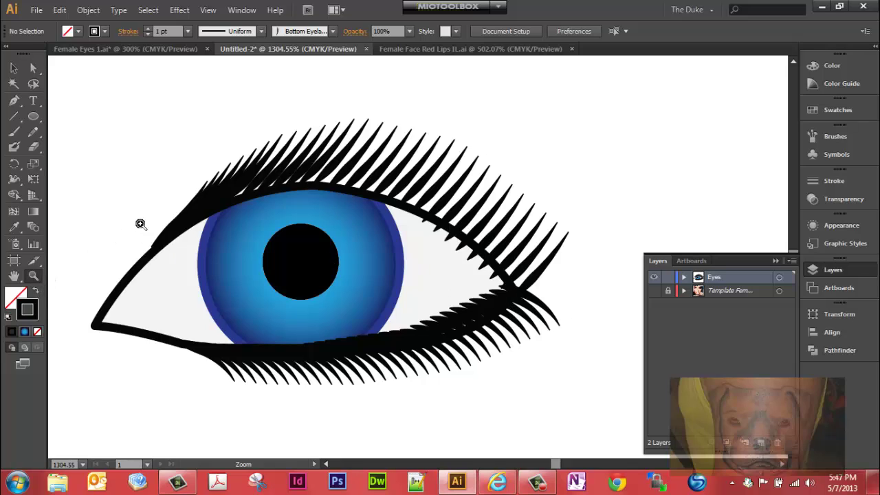
key(ctrl)
key(ctrl+minus)
key(ctrl+minus)
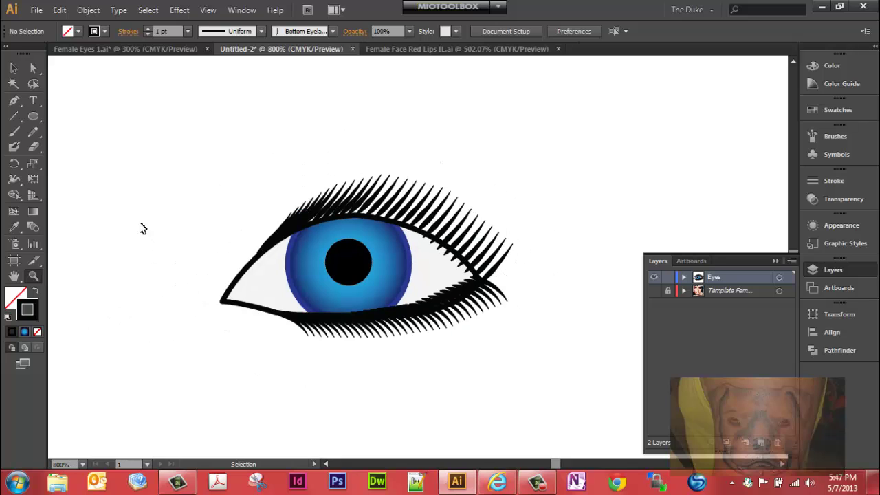
key(ctrl+minus)
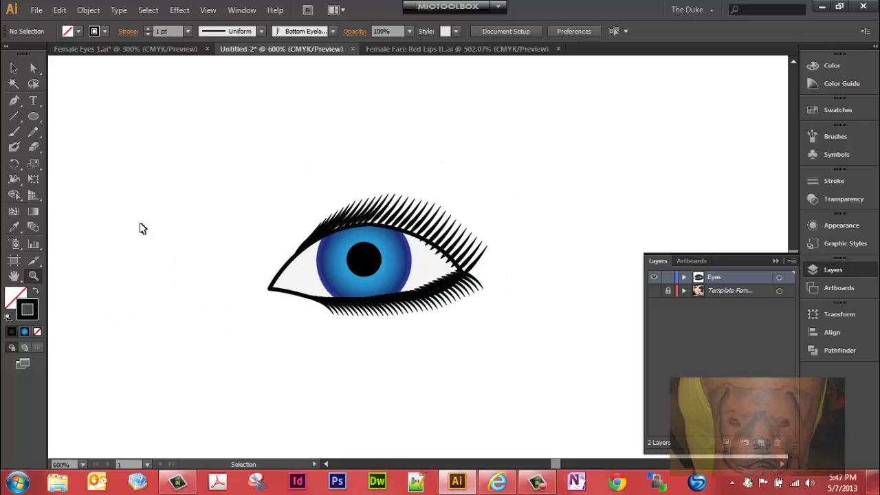
key(ctrl+minus)
key(ctrl+minus)
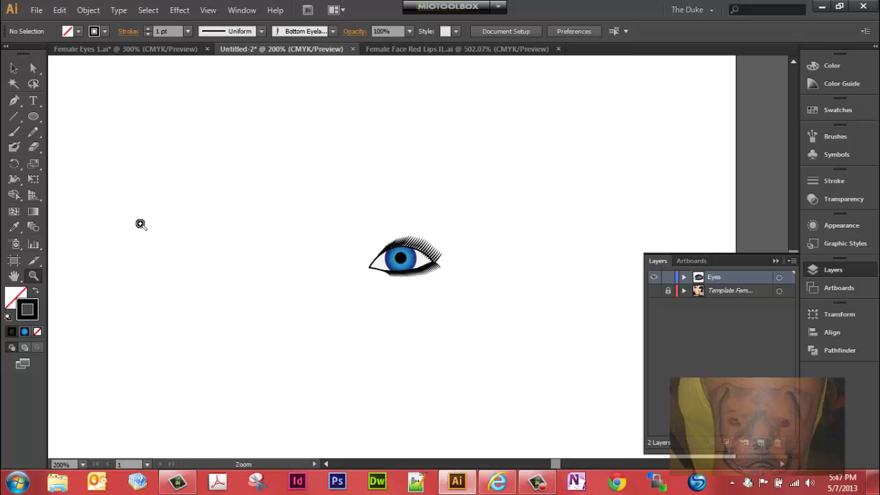
key(ctrl+minus)
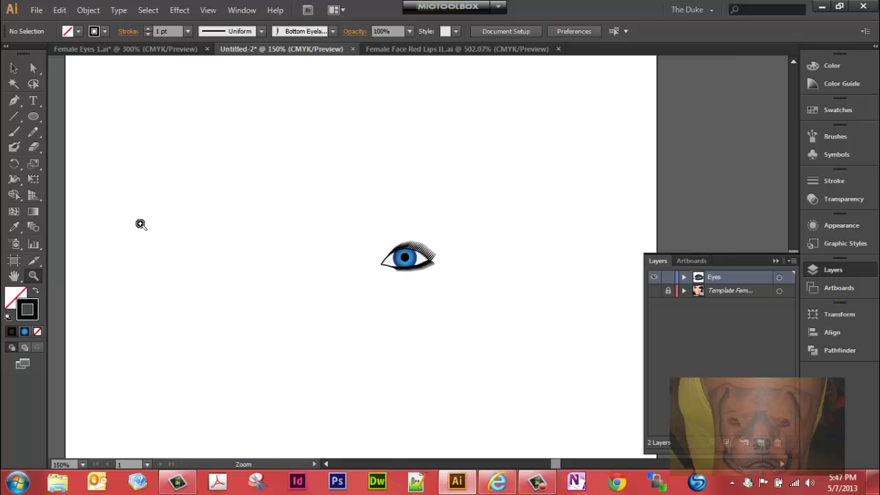
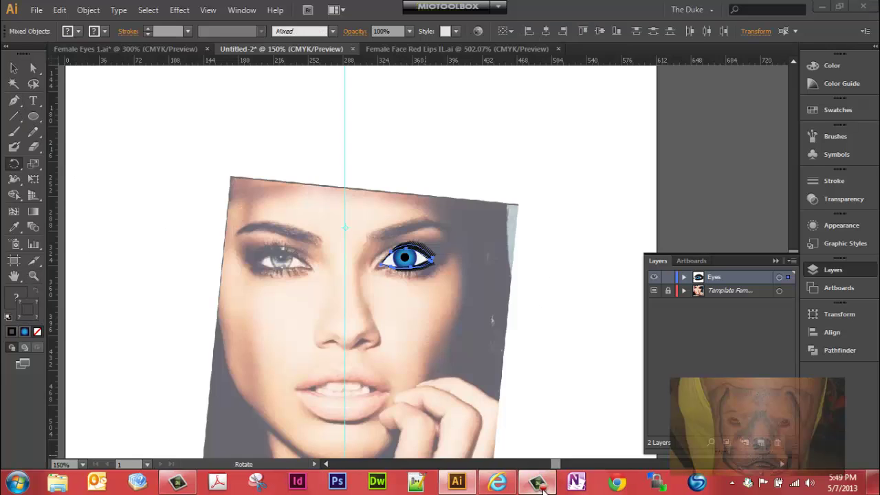
Zoom in closely on the drawn right eye, then zoom back out to 800%
click(539, 483)
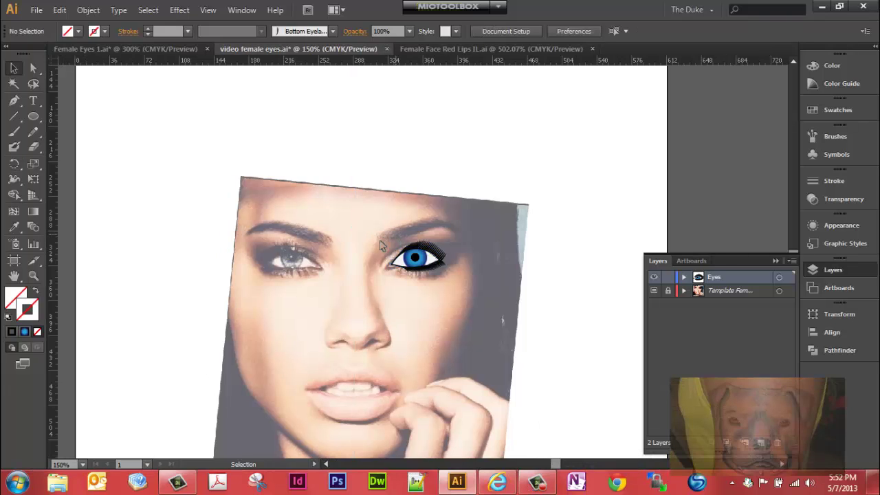
click(33, 276)
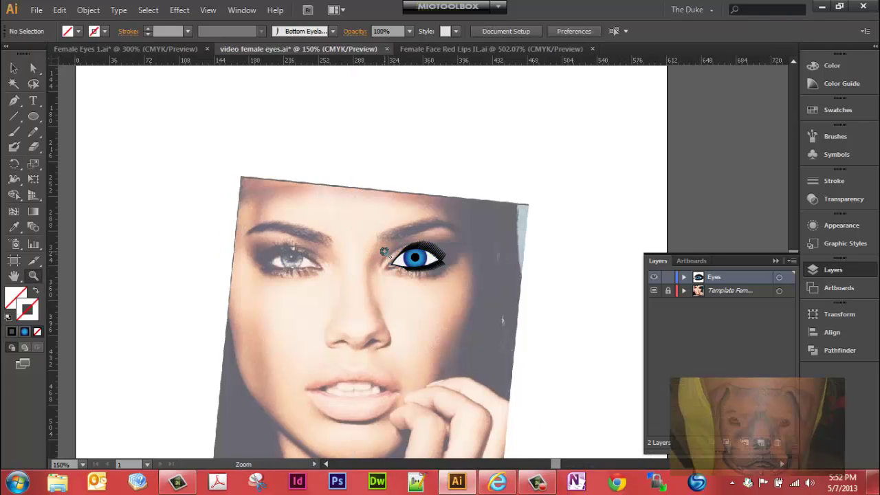
drag(384, 252, 435, 266)
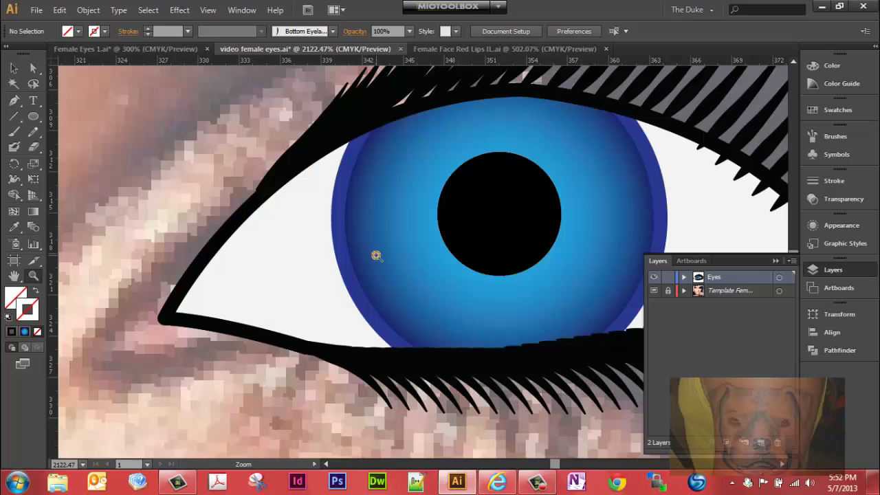
key(ctrl+minus)
key(ctrl+minus)
key(ctrl+minus)
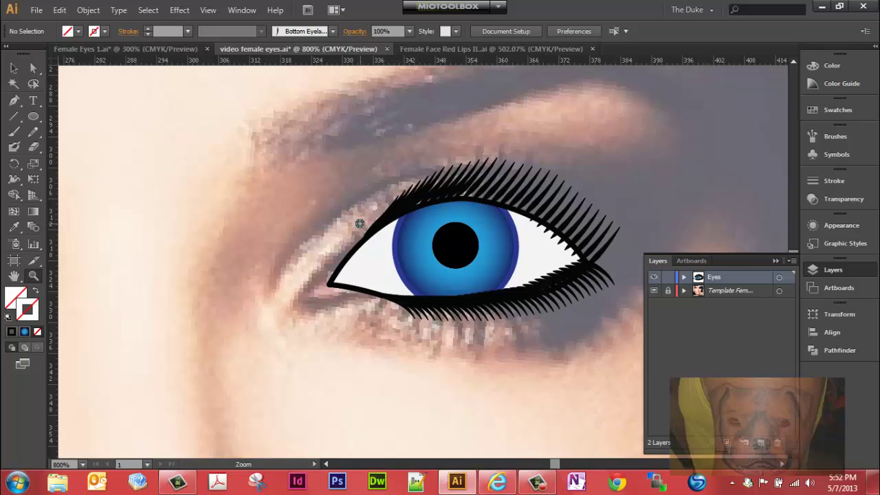
click(33, 282)
click(99, 48)
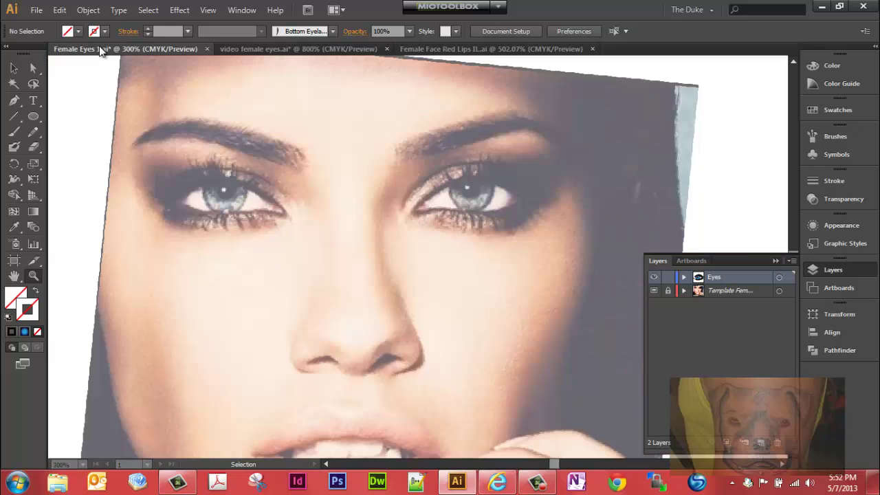
click(452, 49)
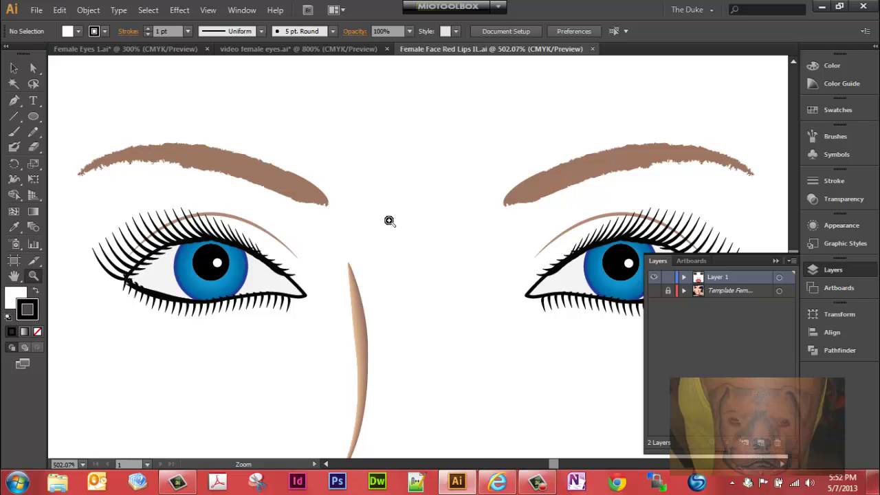
click(244, 51)
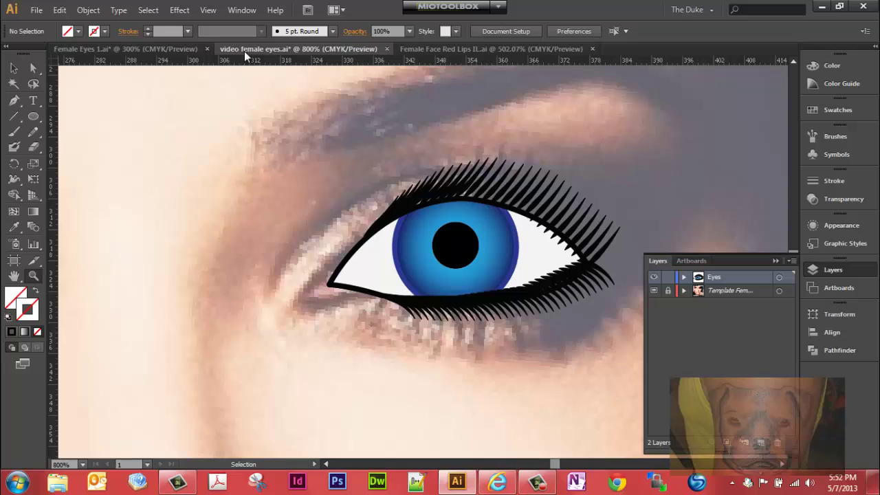
Draw a black Pen curve arching over the upper lashes from inner corner to outer end
click(13, 101)
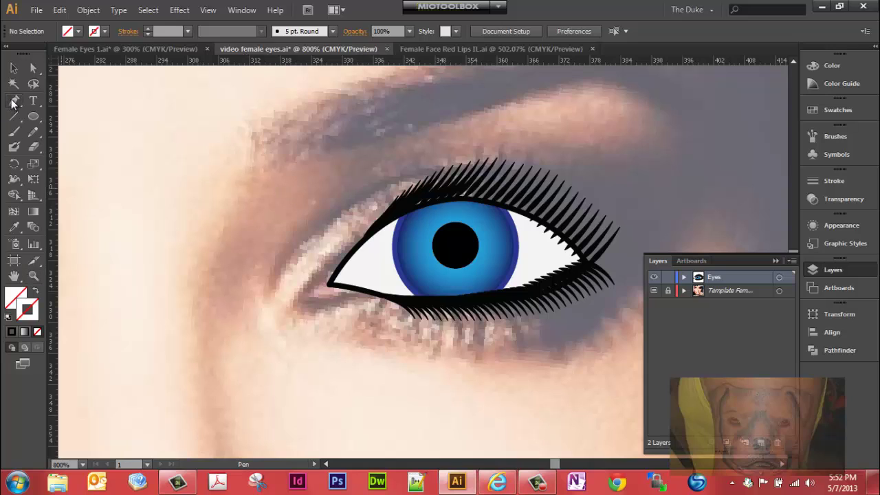
click(329, 222)
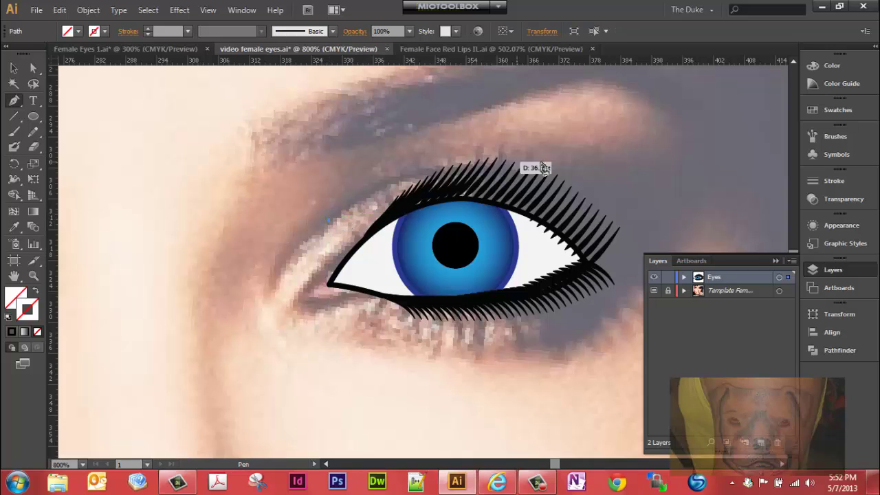
click(595, 234)
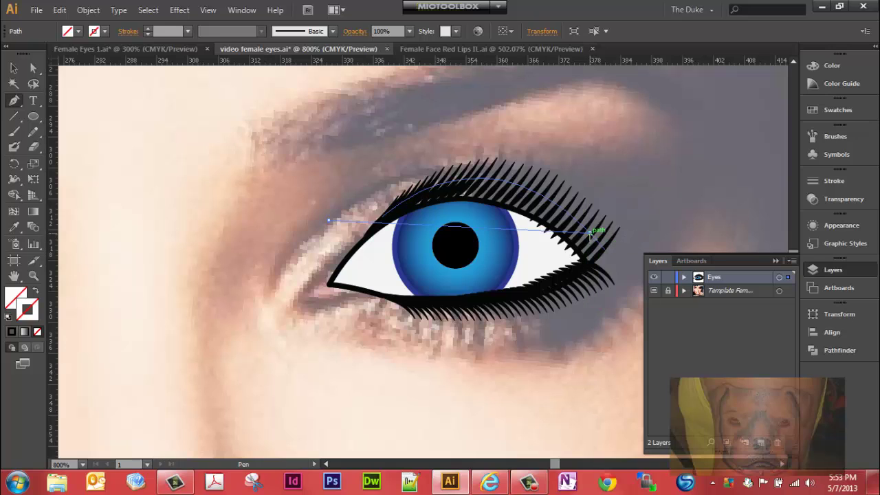
drag(591, 236, 696, 381)
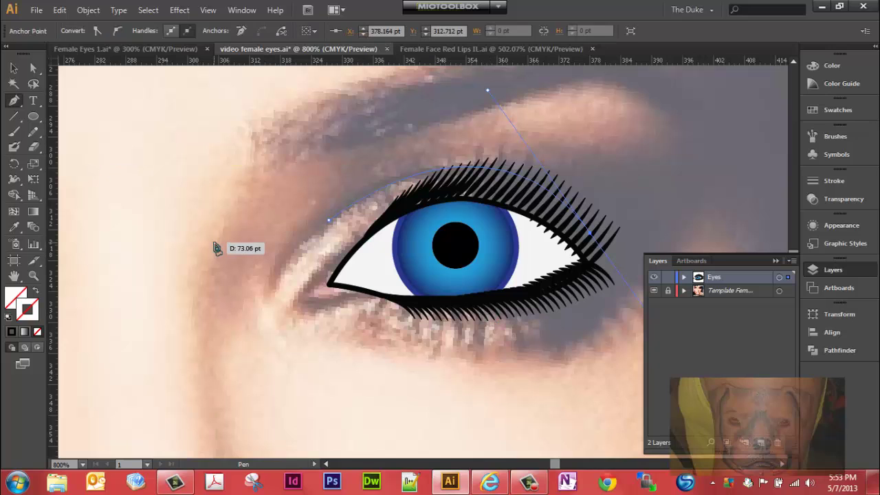
click(828, 110)
click(679, 115)
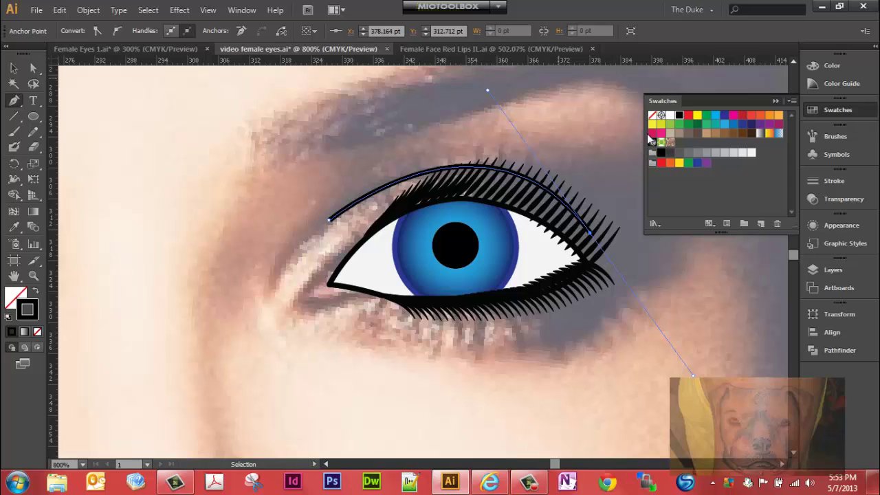
Stroke the crease line with the tan Skintones swatch C=0 M=24 Y=40 K=13
click(653, 225)
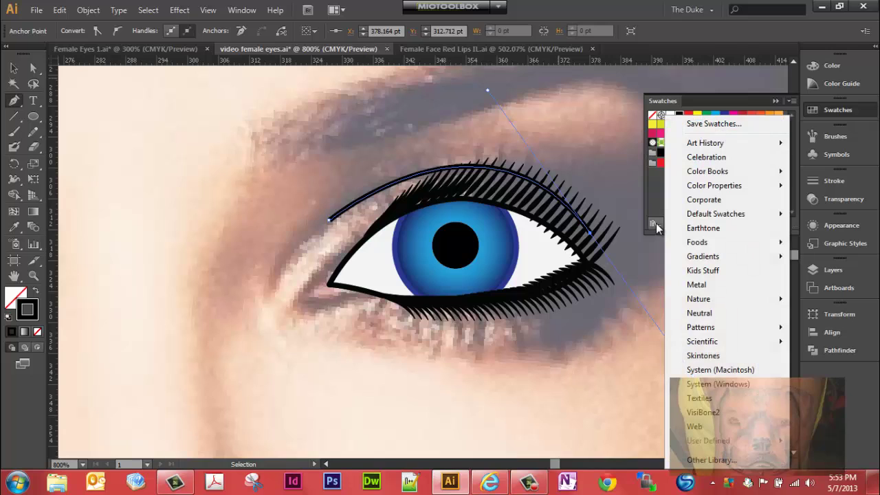
click(702, 355)
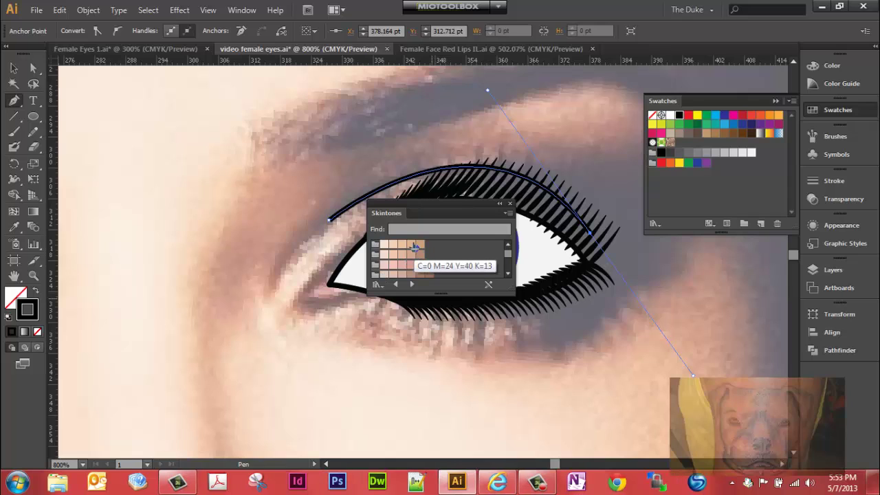
click(412, 246)
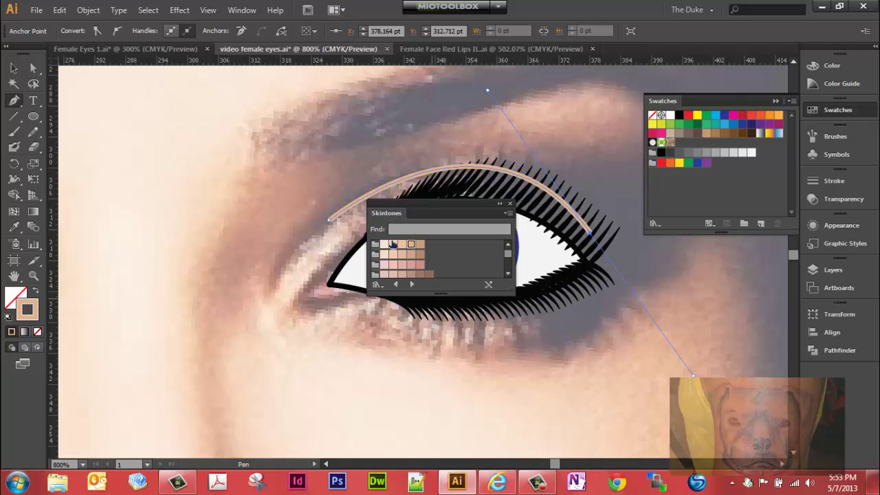
click(510, 203)
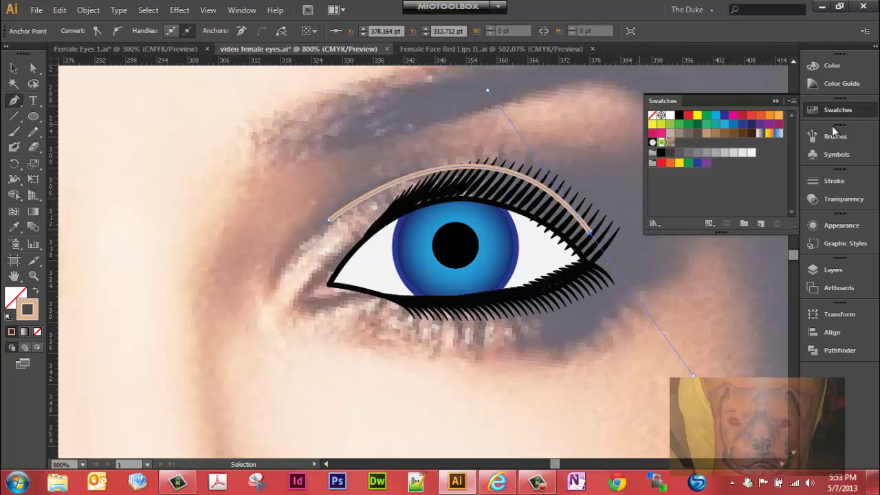
Set the crease line to a 2 pt stroke with a one-sided taper, thick end left
click(829, 182)
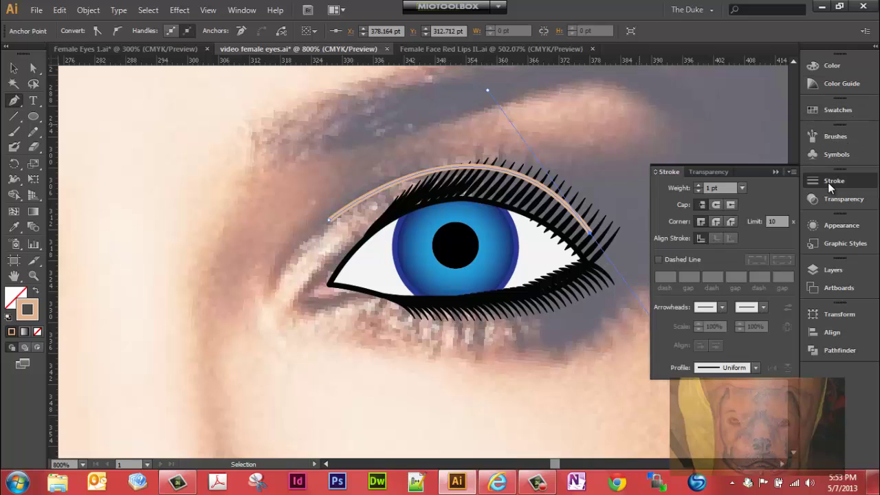
click(742, 188)
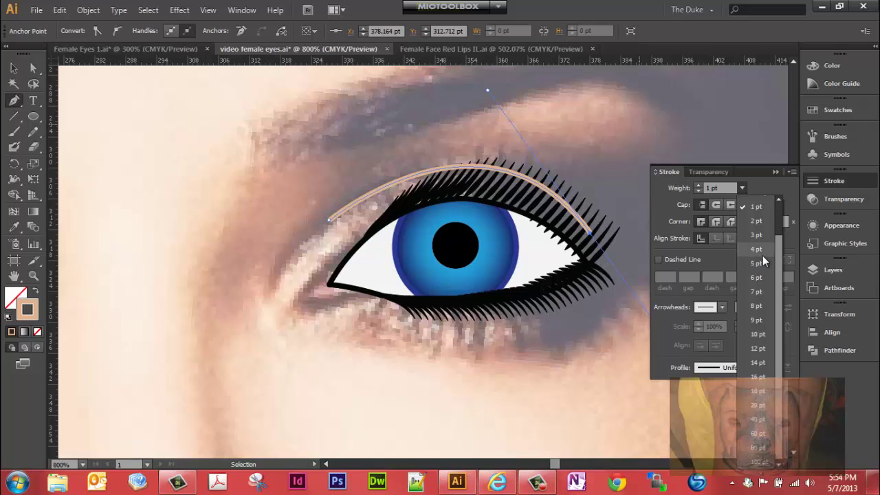
click(757, 221)
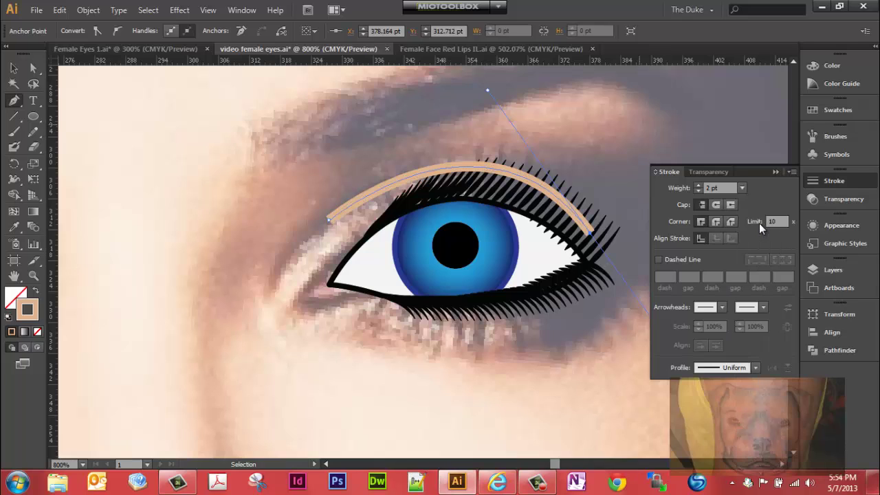
click(755, 367)
click(729, 322)
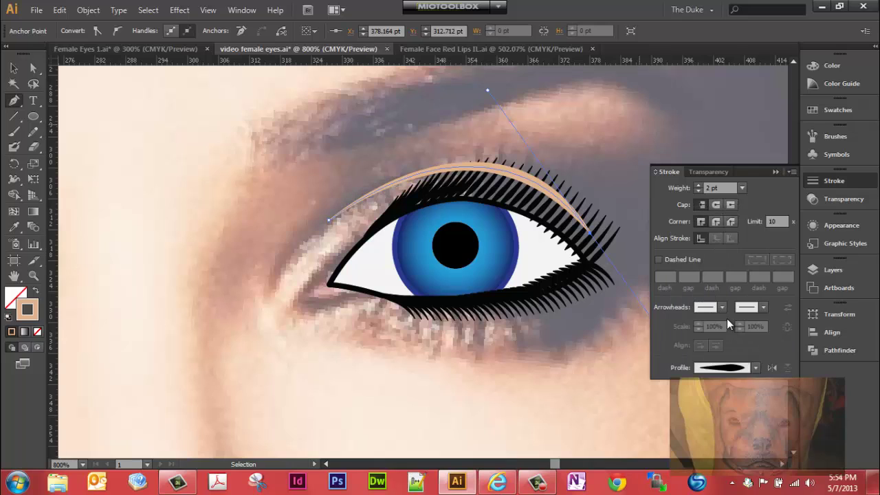
click(773, 368)
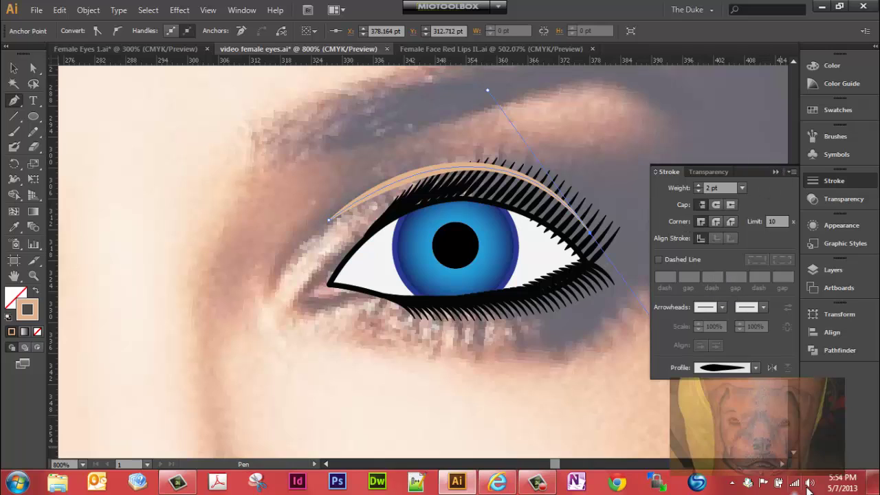
click(776, 172)
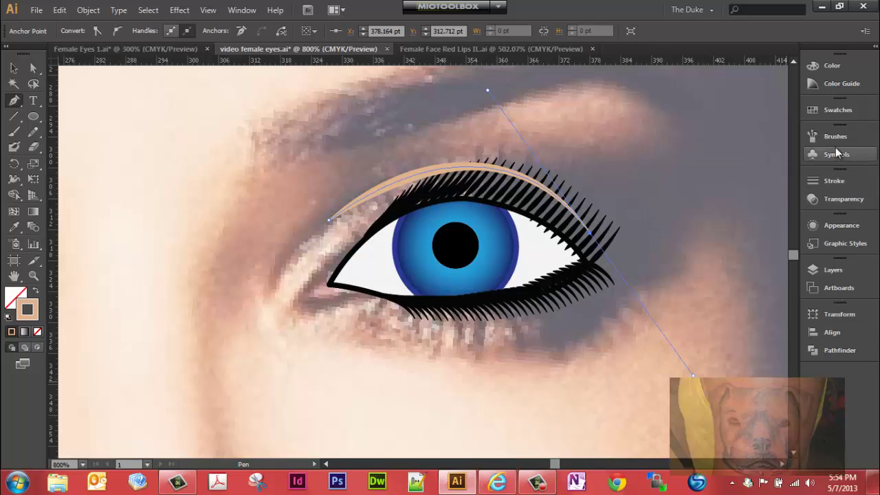
Change the width profile to Width Profile 1, tapering at both ends
click(834, 180)
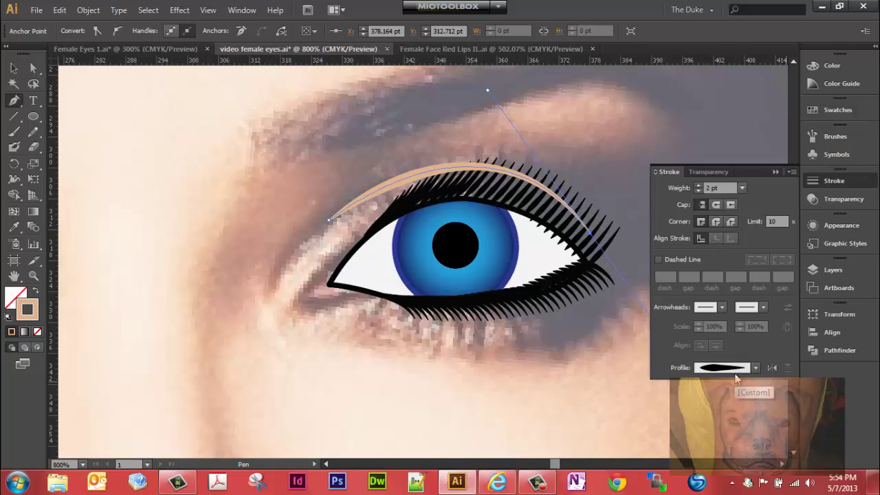
click(752, 366)
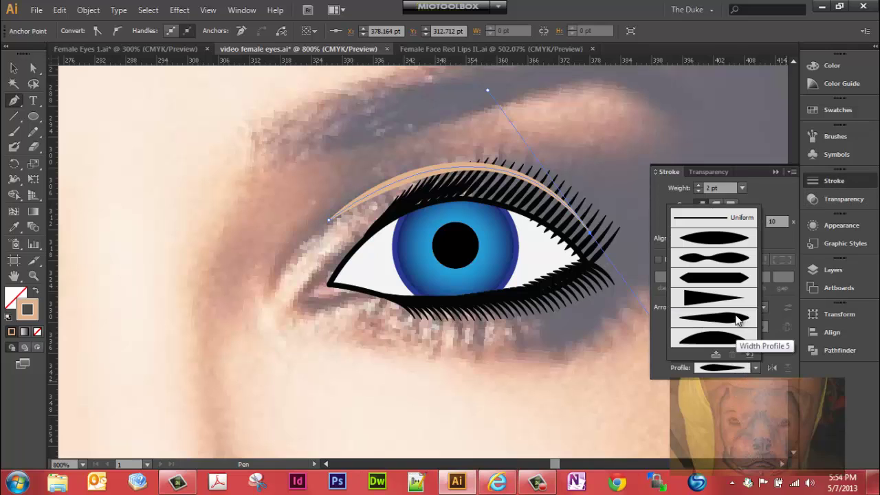
click(723, 239)
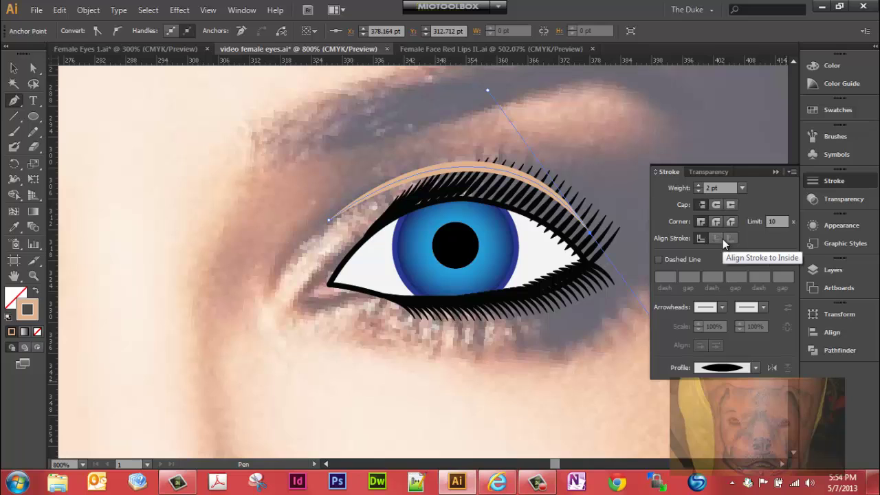
click(776, 171)
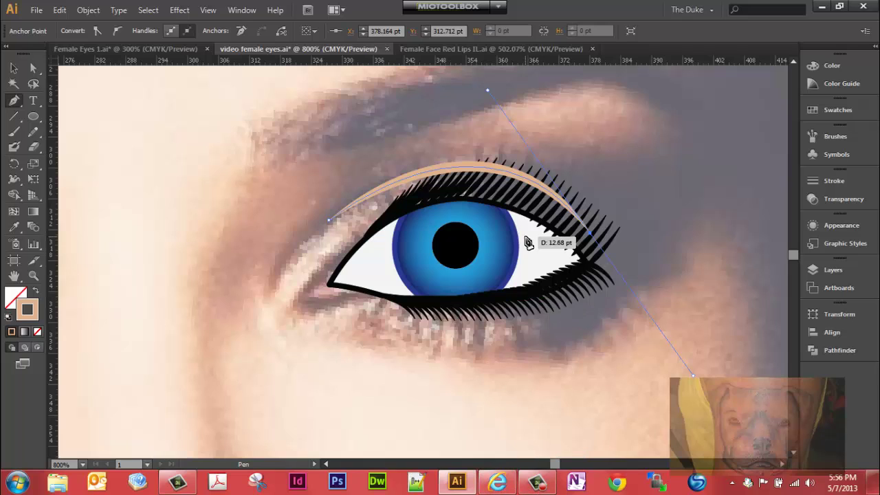
Send the tan crease line behind the upper lashes, then reselect it
click(13, 68)
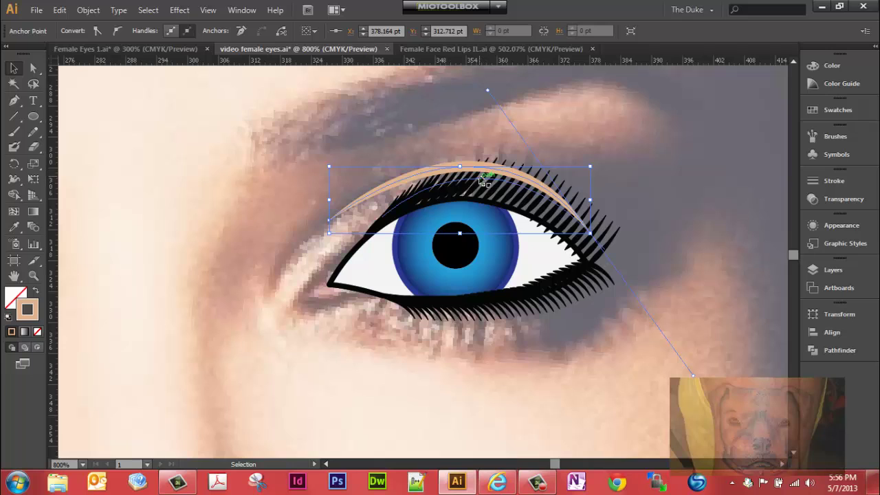
click(483, 169)
right_click(483, 170)
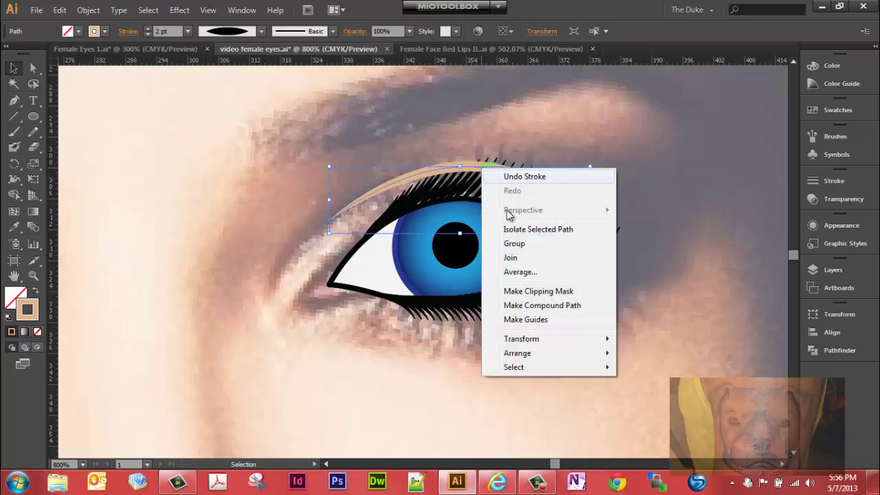
mouse_move(531, 354)
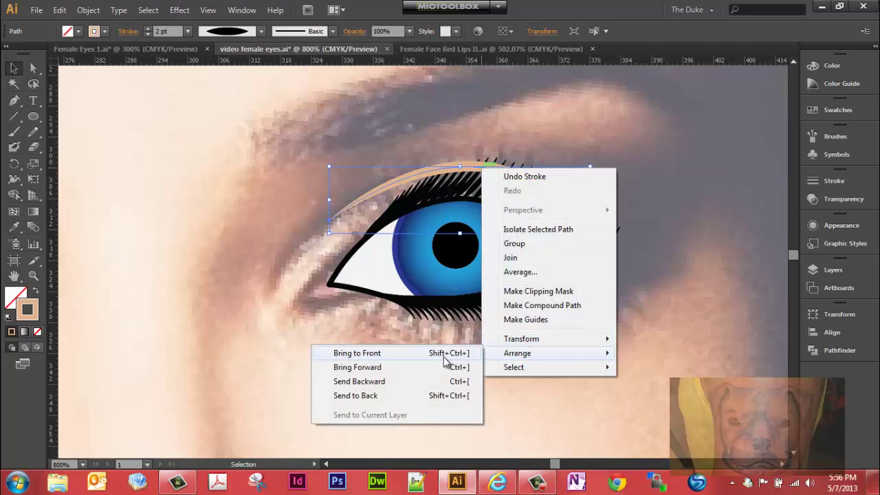
click(380, 397)
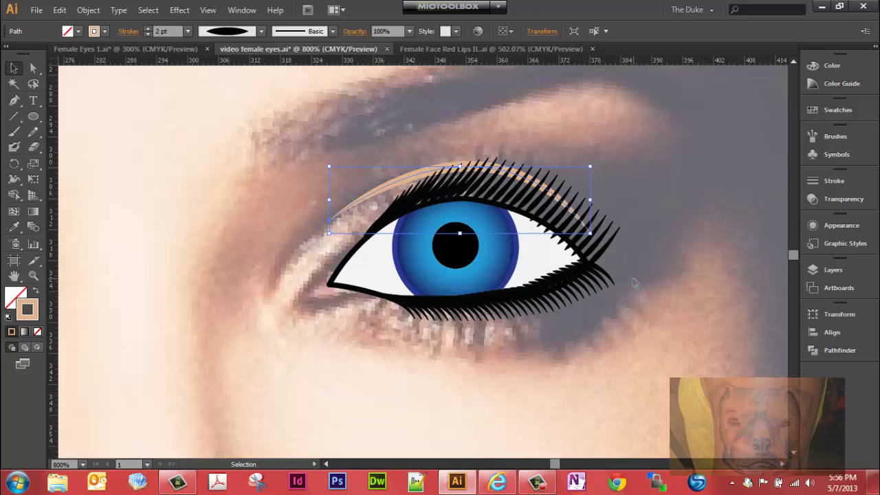
click(634, 282)
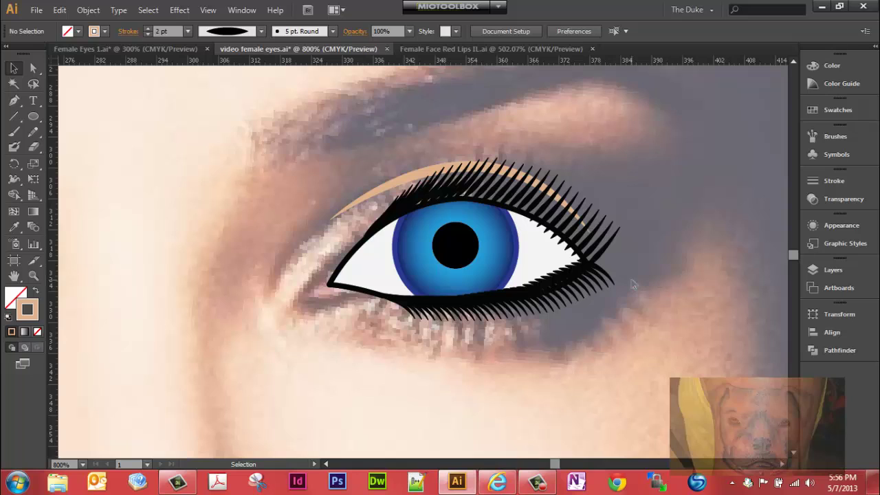
click(385, 186)
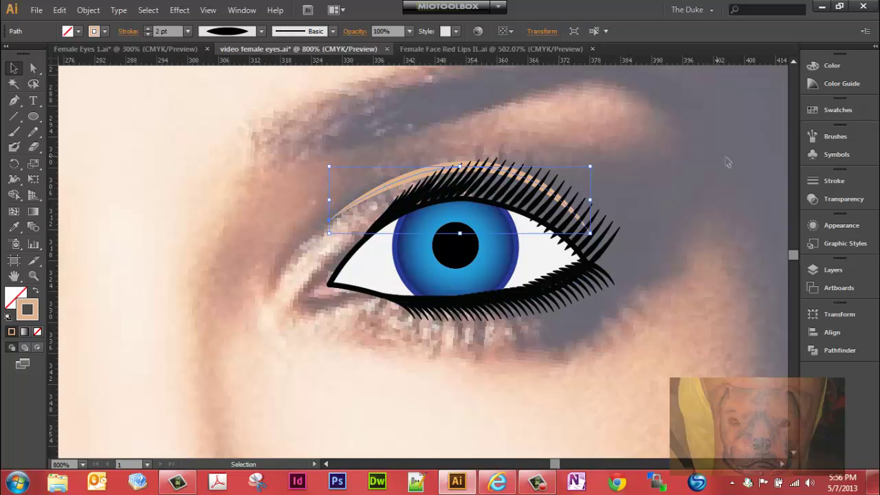
Recolour the crease line to the deeper Skintones swatch C=6 M=33 Y=38 K=29, then deselect
click(837, 110)
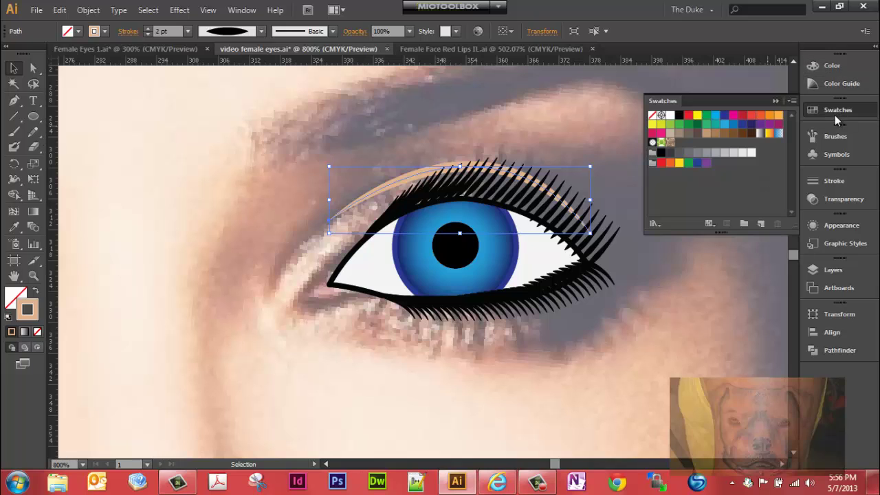
click(653, 224)
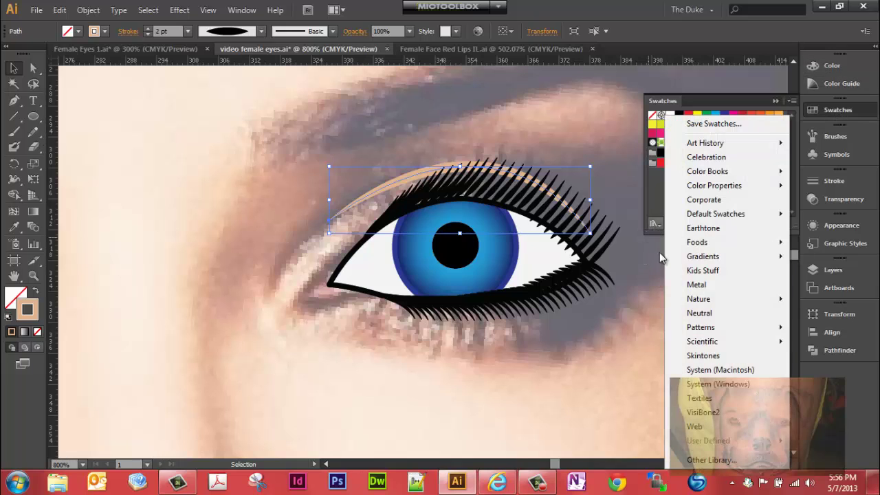
click(701, 356)
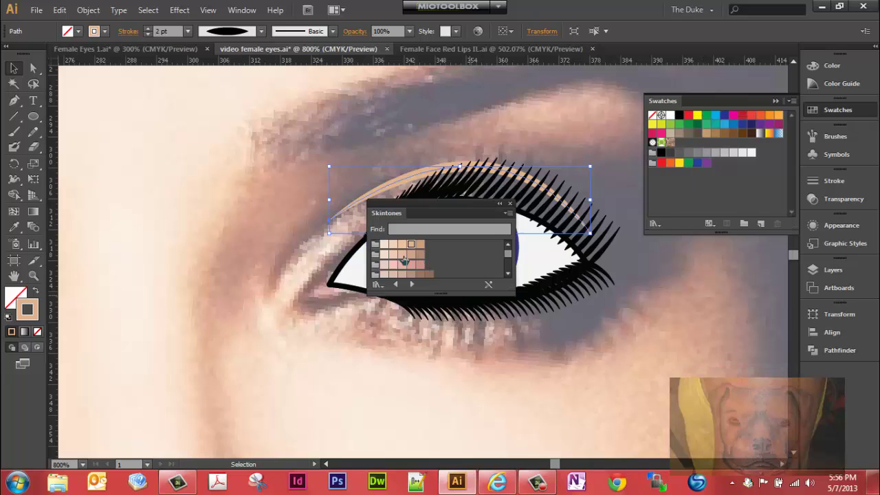
click(420, 255)
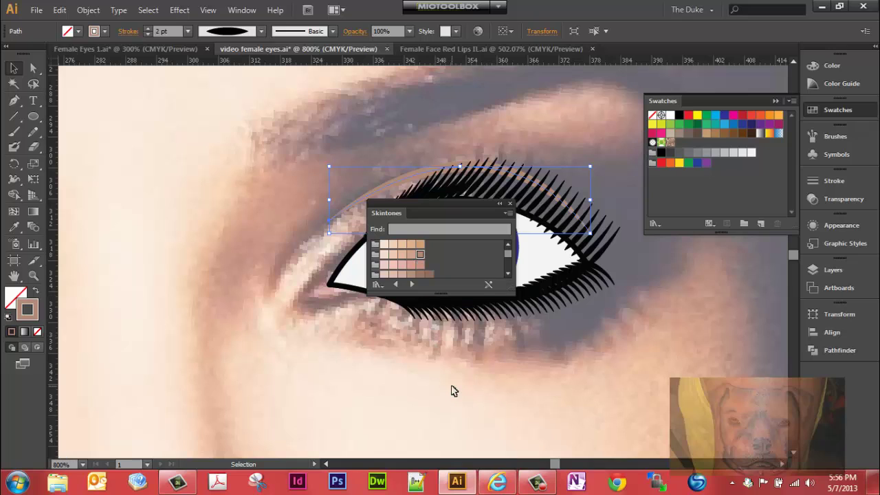
click(509, 203)
click(594, 401)
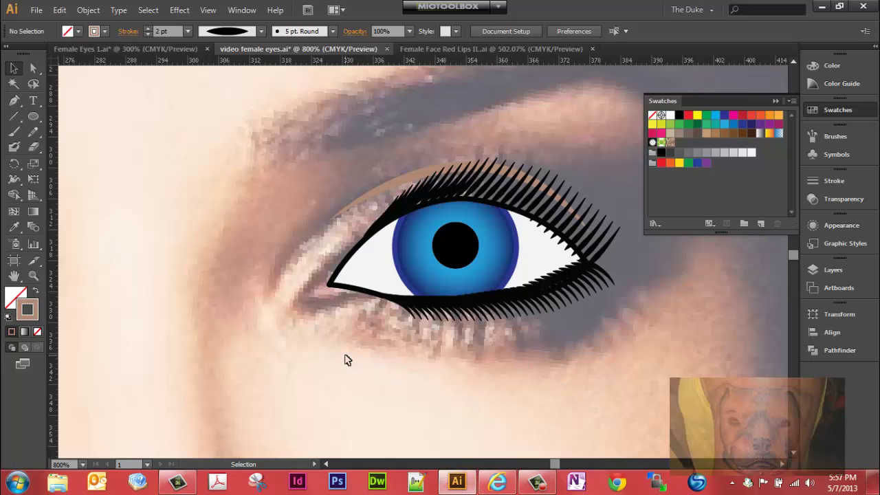
Zoom out to 300% to show both eyes, take the Pen tool, and open Swatch Libraries
key(a)
key(ctrl+minus)
key(ctrl+minus)
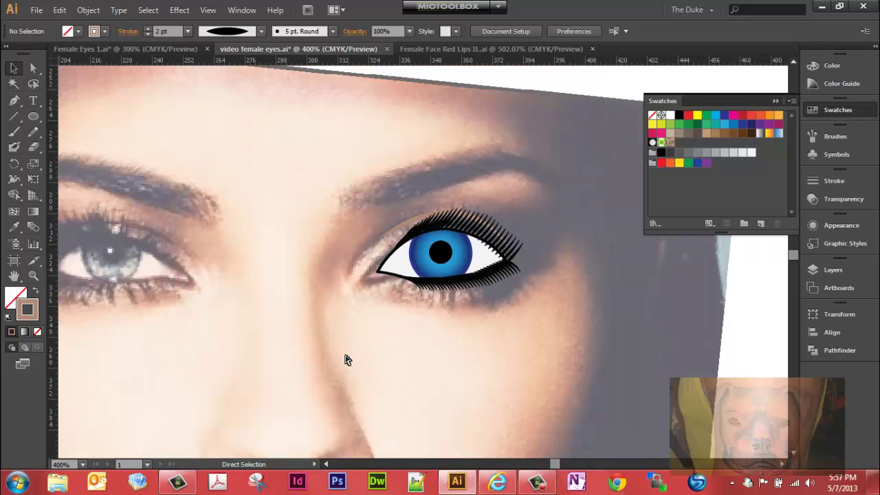
key(ctrl+minus)
key(v)
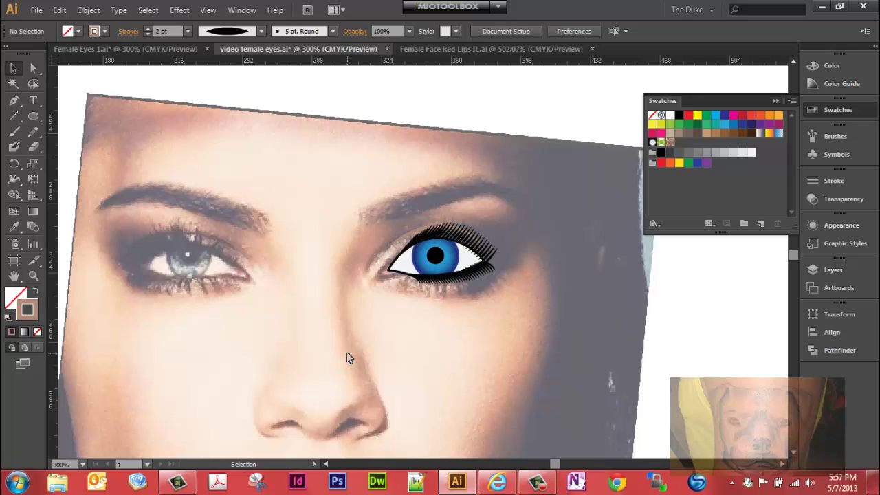
click(13, 101)
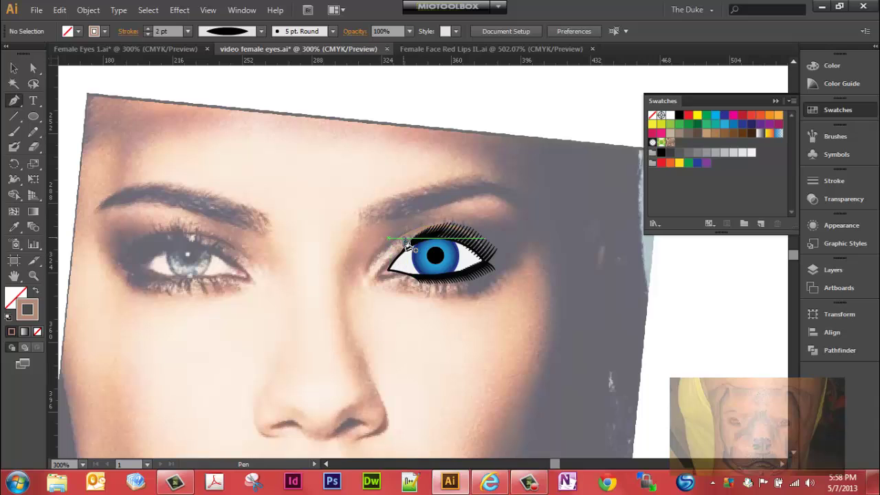
key(v)
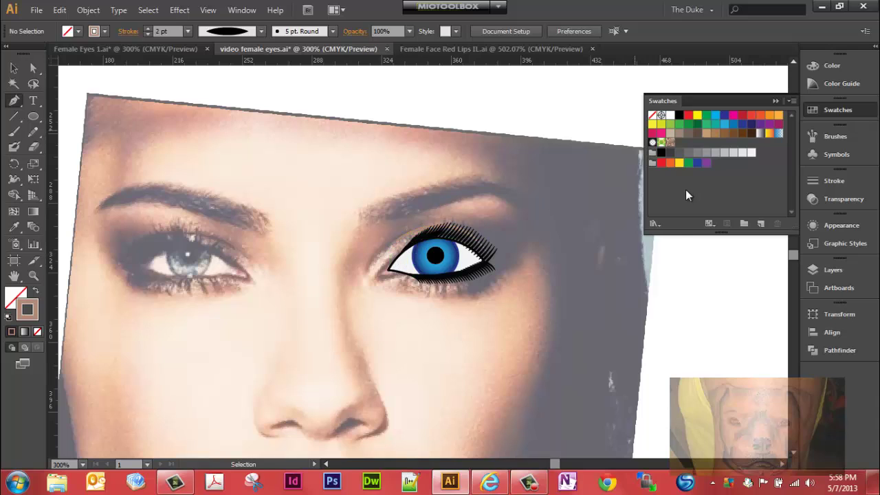
click(660, 223)
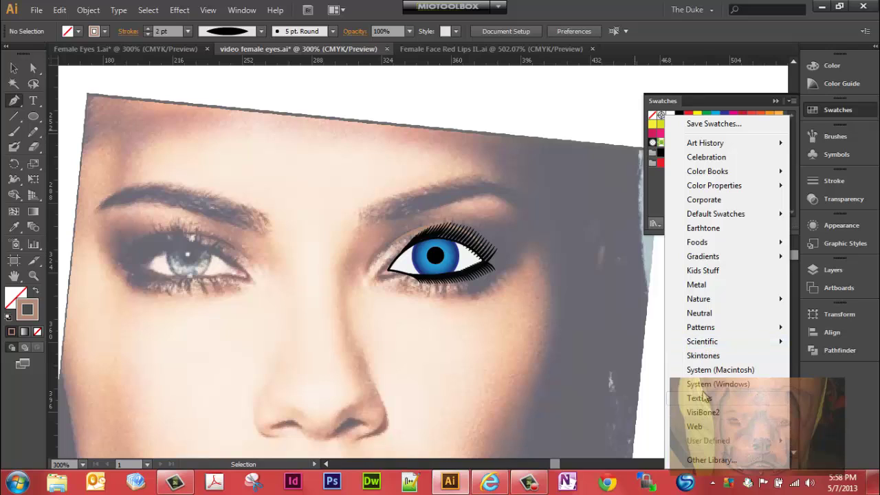
Set the stroke to the dark brown Skintones swatch C=0 M=56 Y=75 K=66
click(712, 357)
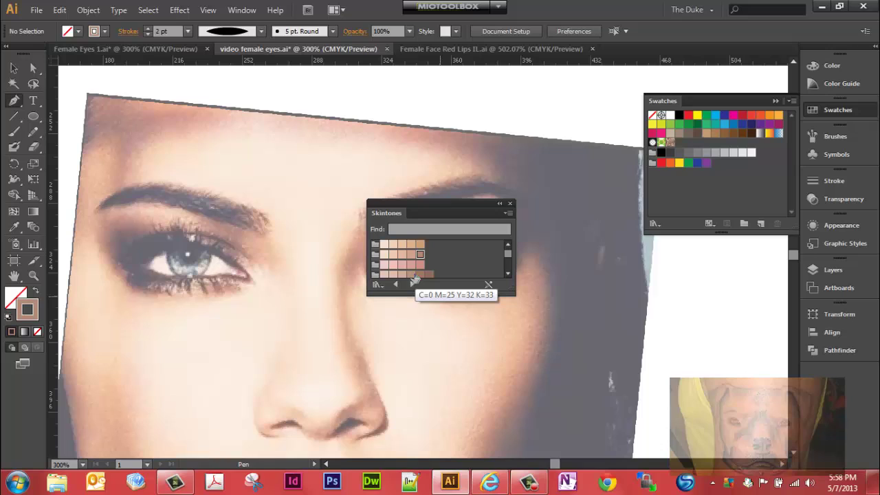
click(507, 273)
click(508, 273)
click(508, 273)
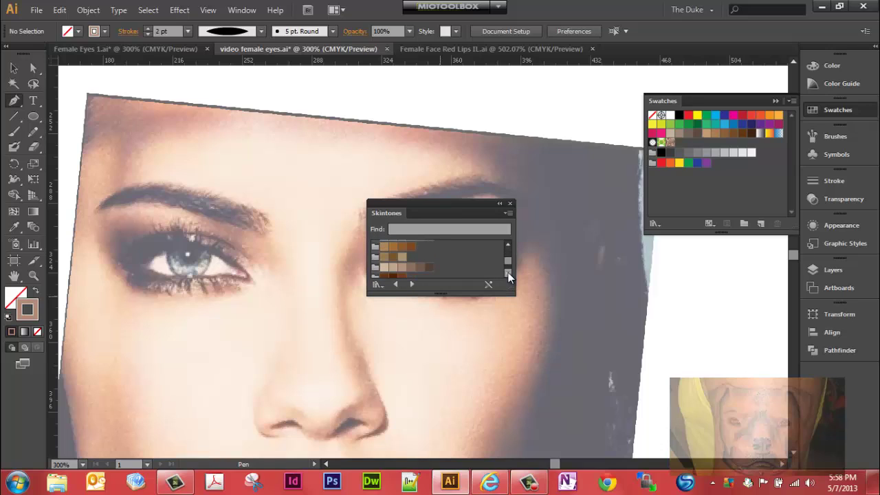
click(508, 265)
click(508, 265)
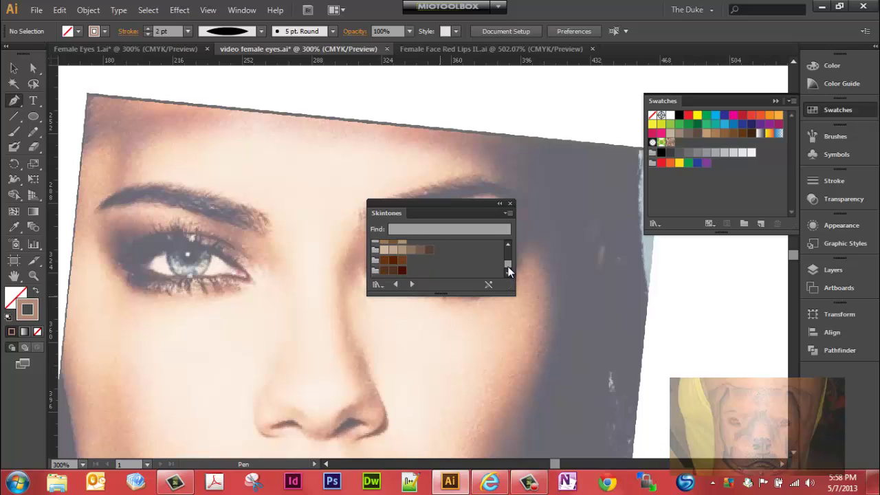
click(400, 261)
click(509, 203)
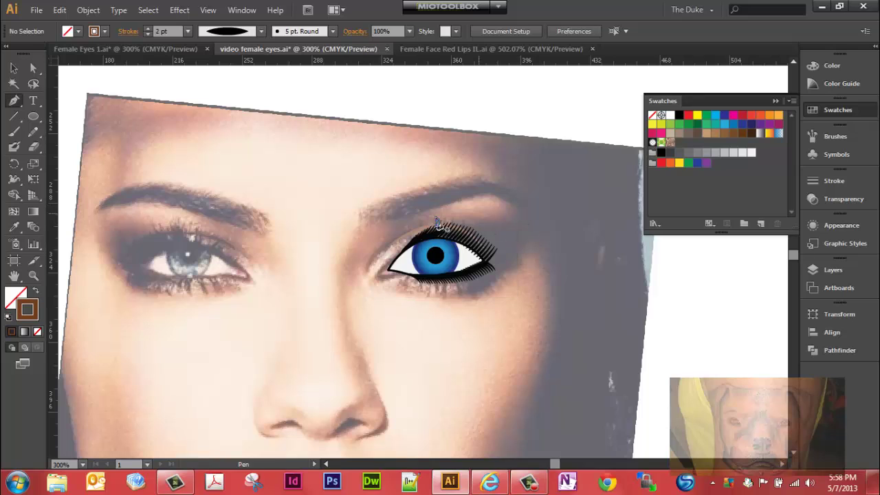
Place a trial two-point line along the brow, then undo it
click(369, 220)
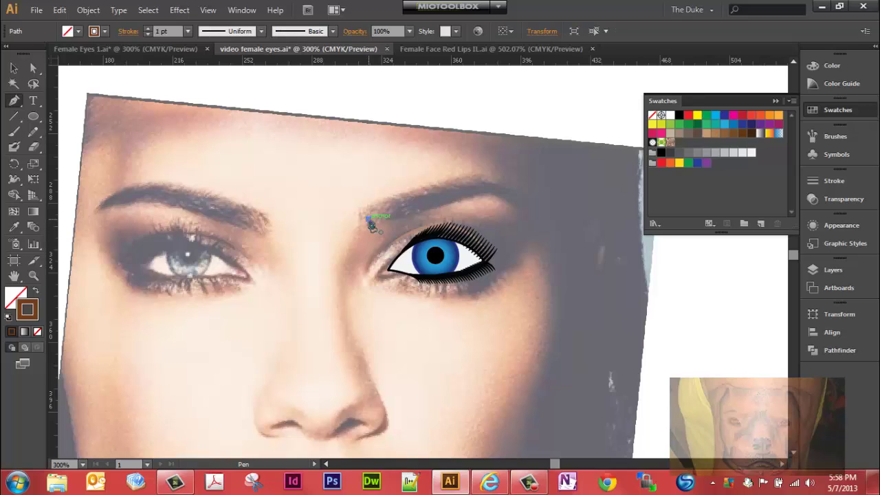
click(468, 185)
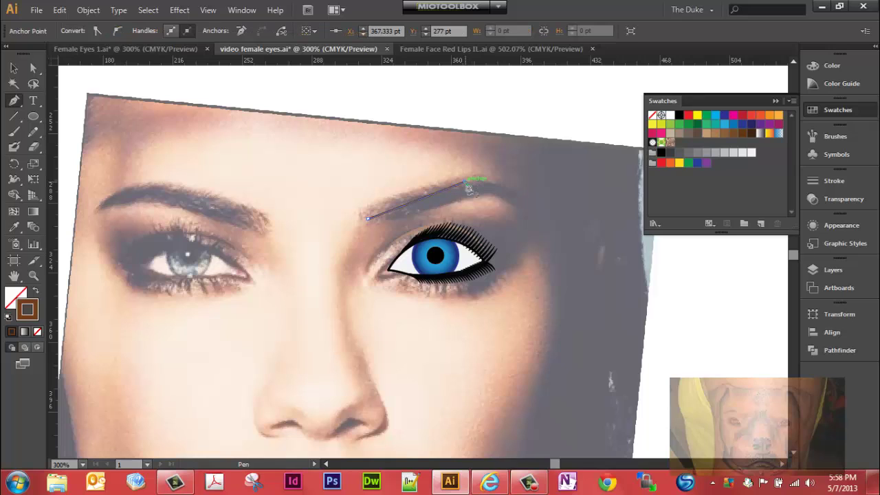
key(ctrl)
key(ctrl+z)
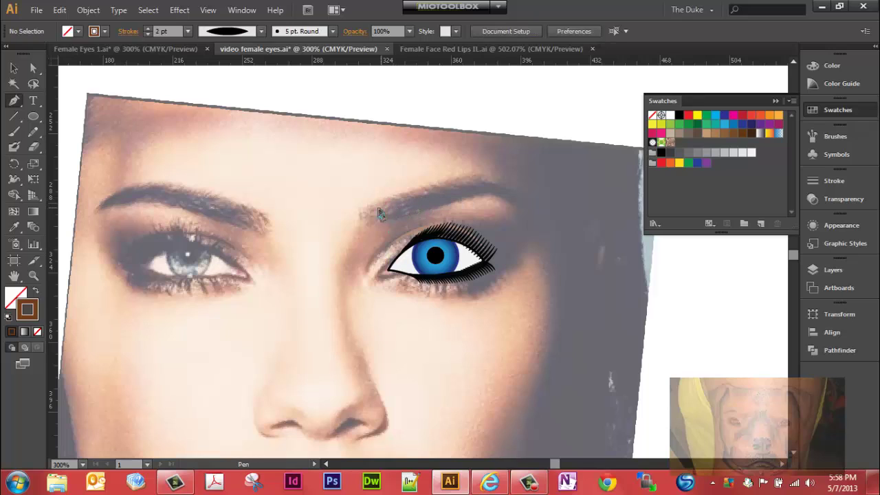
Draw the curved eyebrow from its inner end through the peak to a downward-curving tail
drag(363, 215, 434, 202)
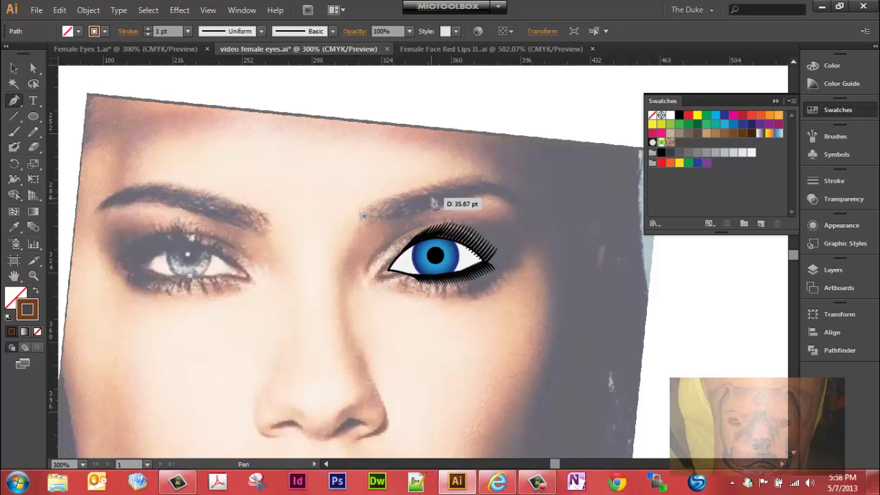
click(473, 179)
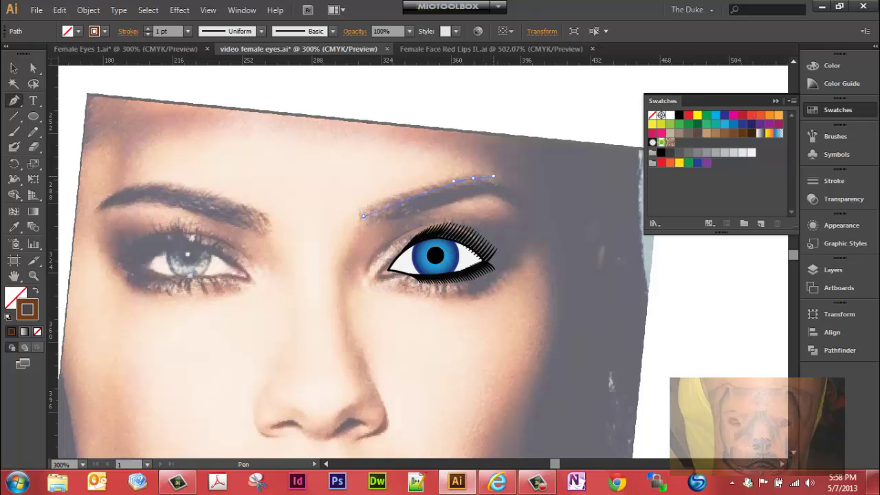
drag(513, 174, 524, 176)
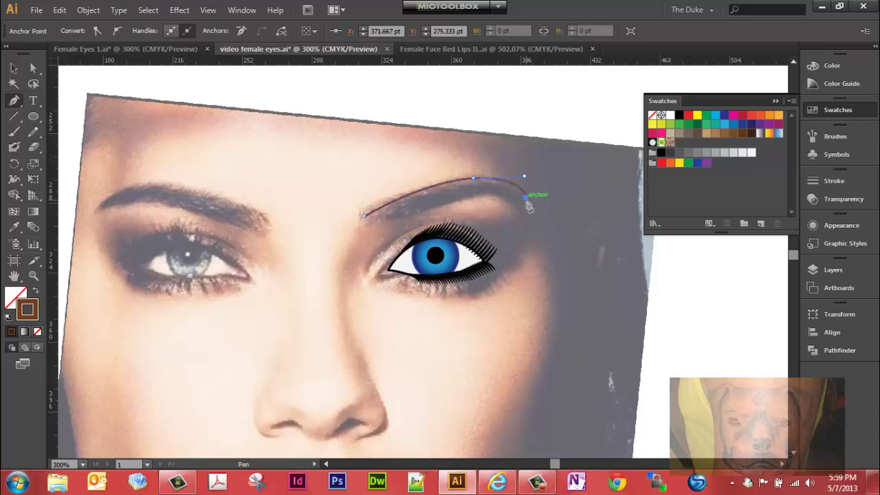
click(475, 180)
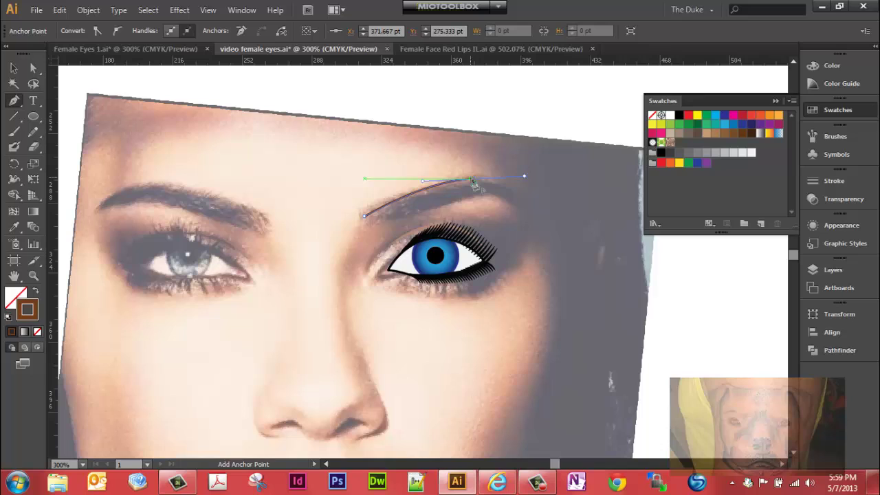
click(521, 200)
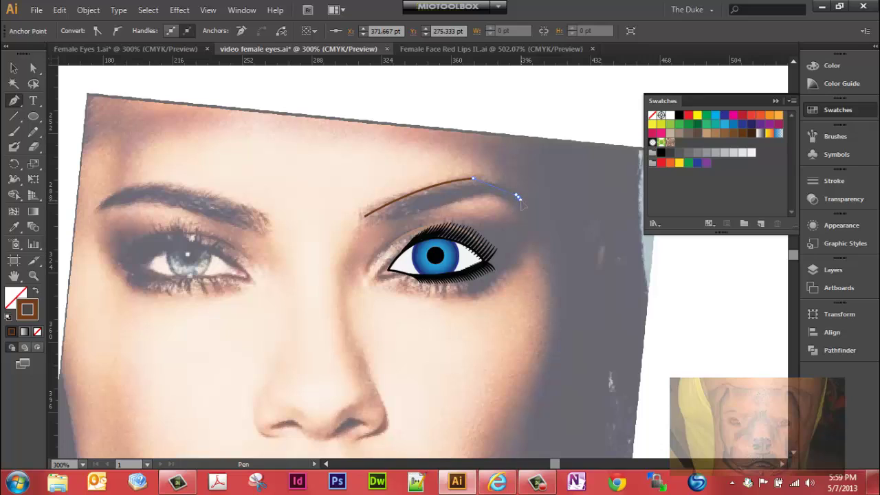
drag(521, 200, 543, 215)
drag(543, 217, 543, 216)
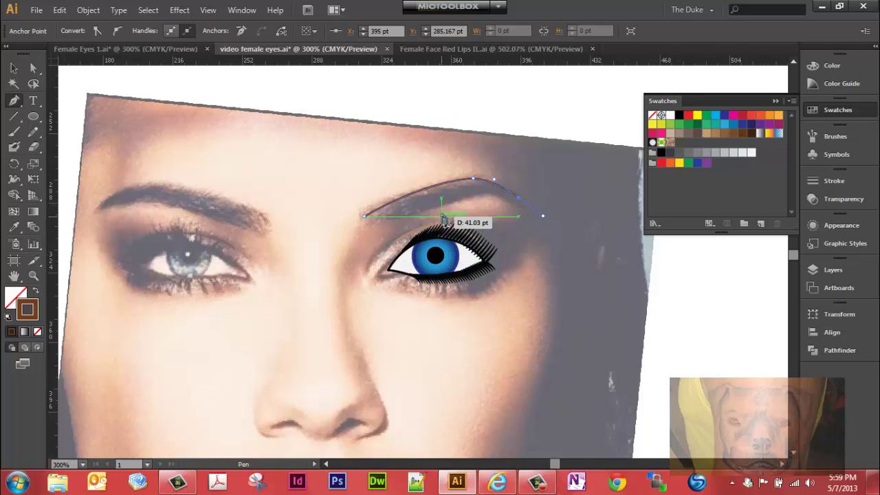
click(14, 68)
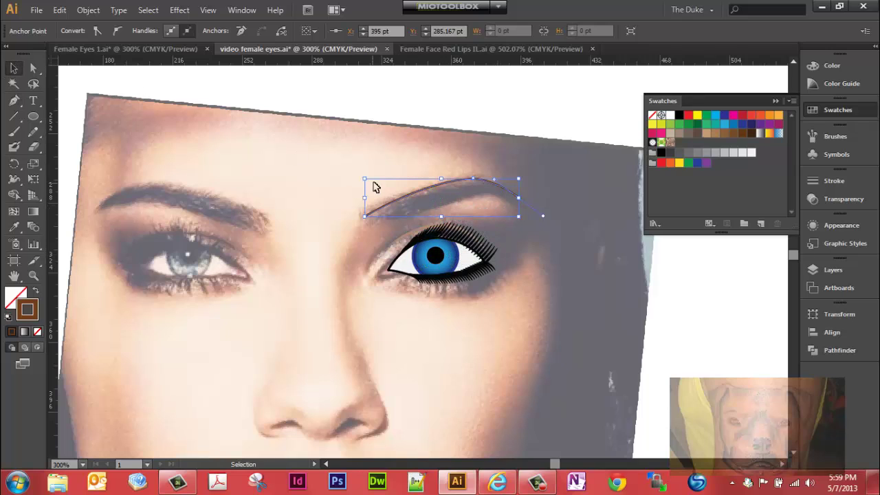
Marquee-select the eyebrow path and give it a 3 pt stroke weight
click(397, 154)
drag(391, 159, 519, 206)
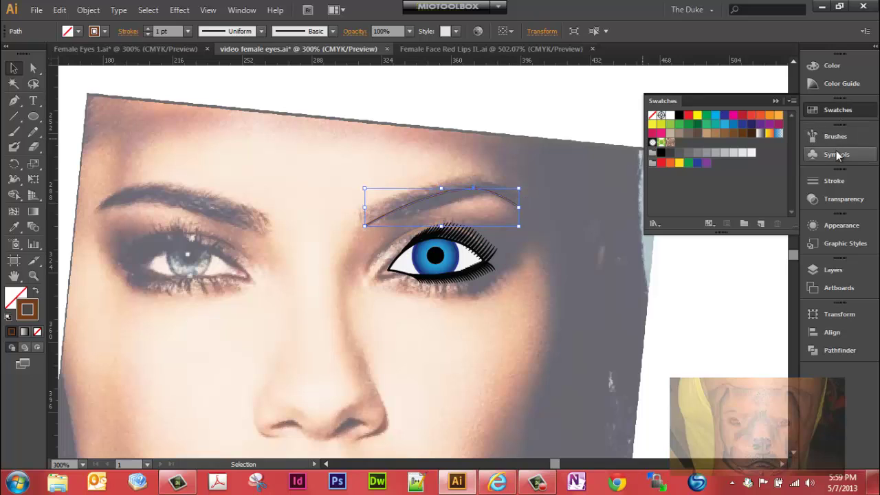
click(834, 181)
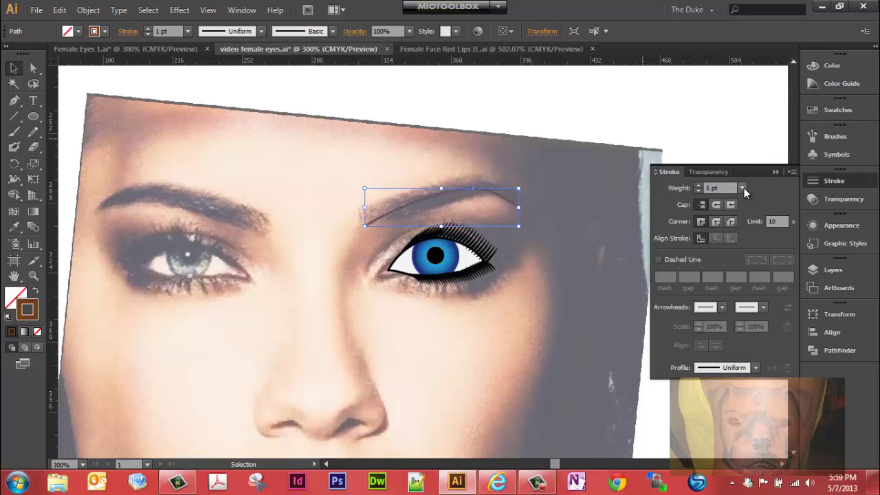
click(742, 188)
click(754, 235)
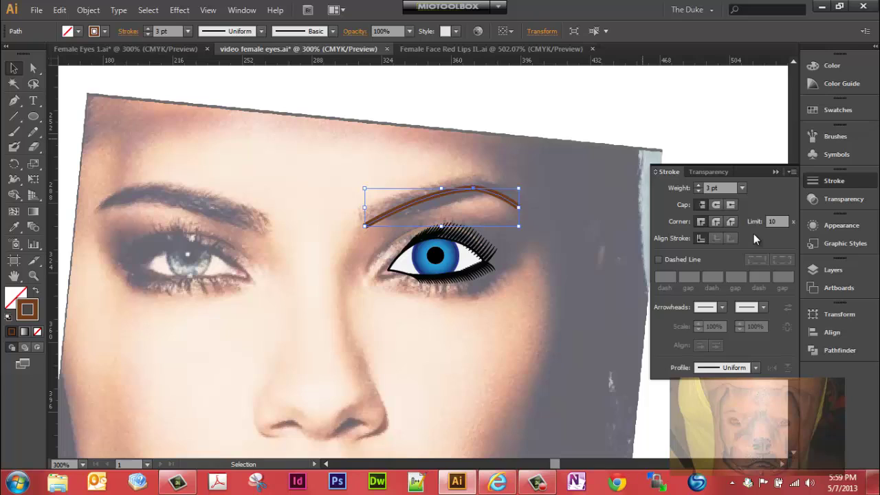
click(777, 171)
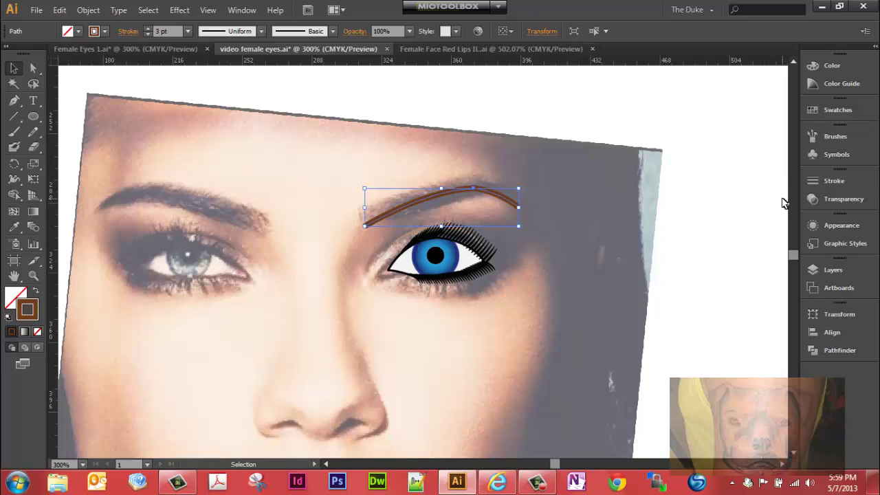
Open the Artistic_ChalkCharcoalPencil brush library from the Brushes panel
click(829, 137)
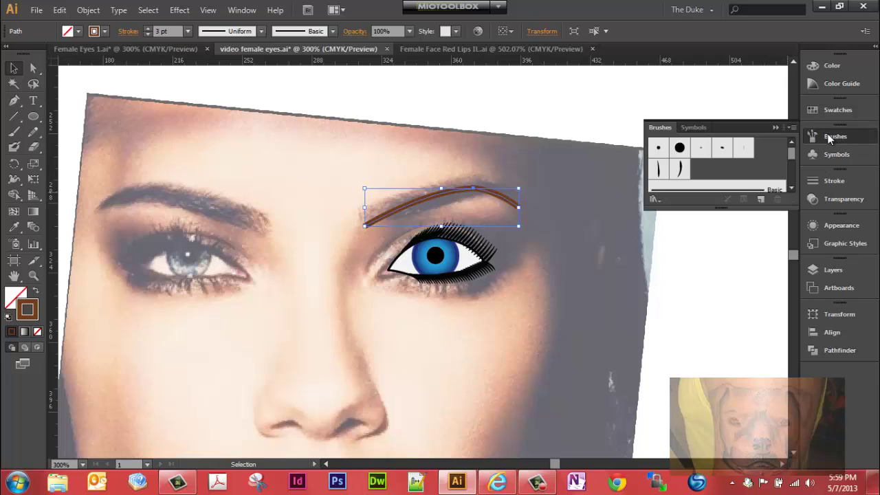
click(655, 199)
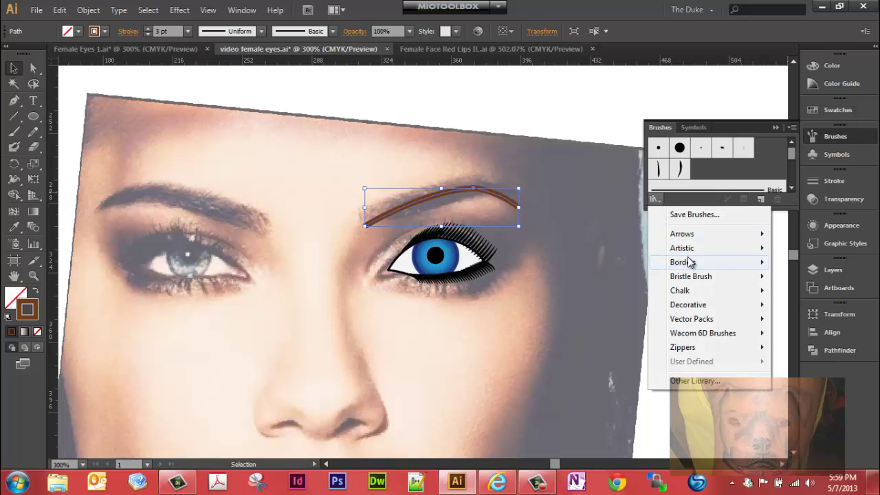
mouse_move(688, 249)
click(607, 264)
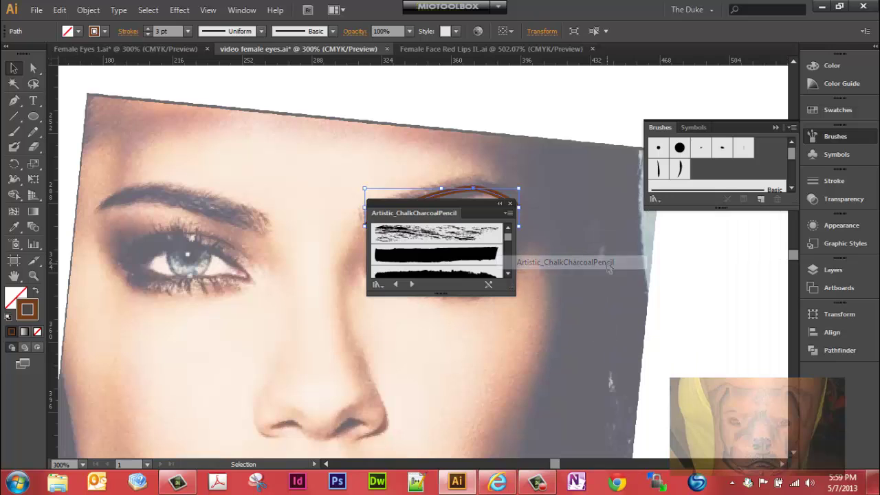
Apply the Charcoal - Smooth brush to the eyebrow, close the library and deselect
click(508, 273)
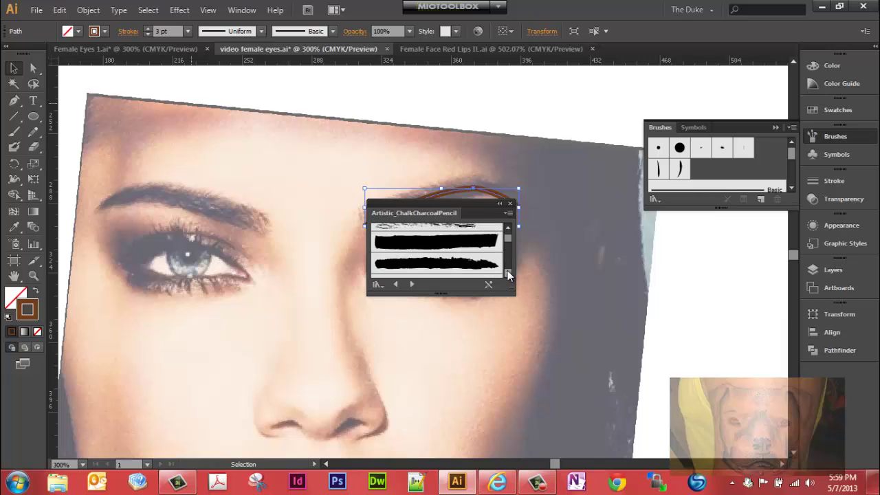
click(508, 273)
click(508, 272)
click(508, 273)
click(508, 272)
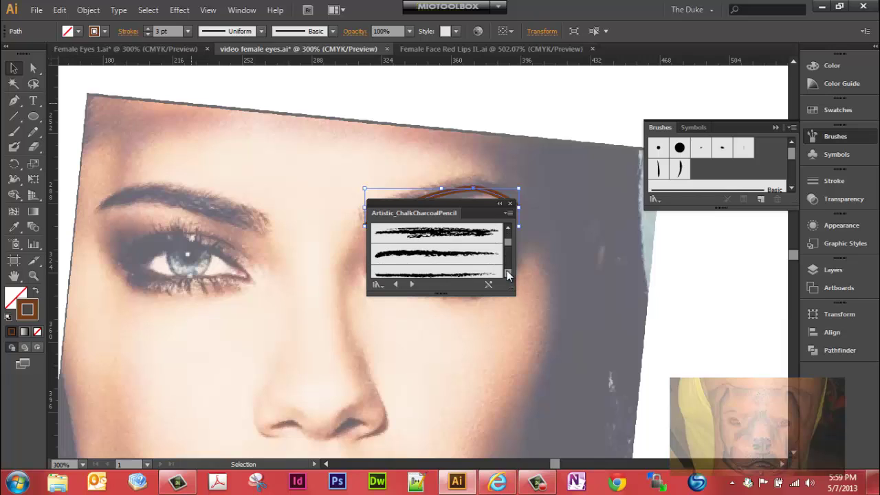
click(507, 273)
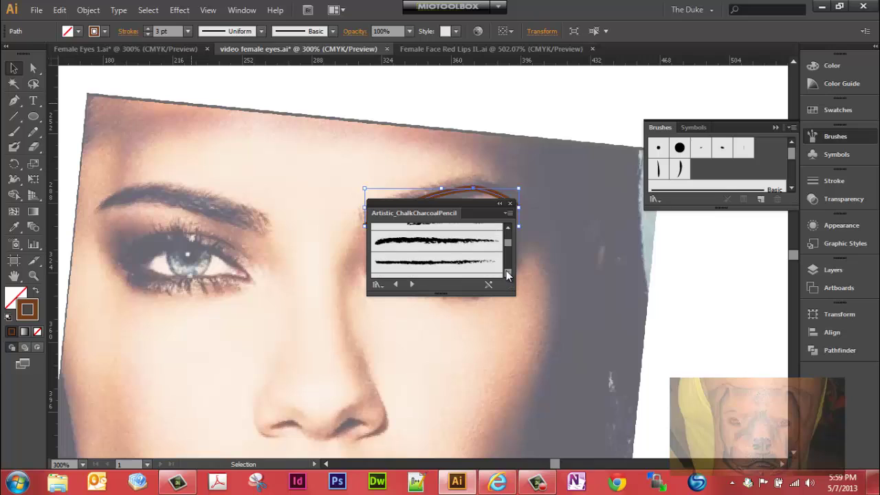
click(508, 273)
click(508, 273)
click(508, 272)
click(508, 273)
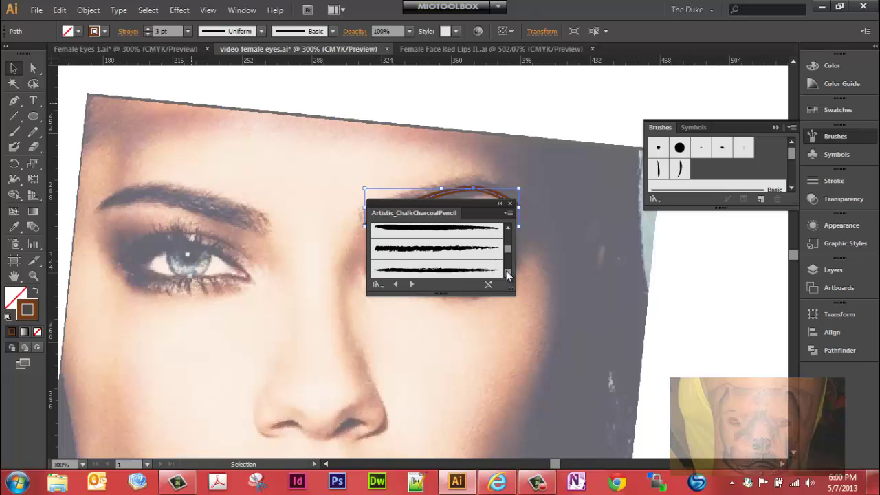
click(439, 230)
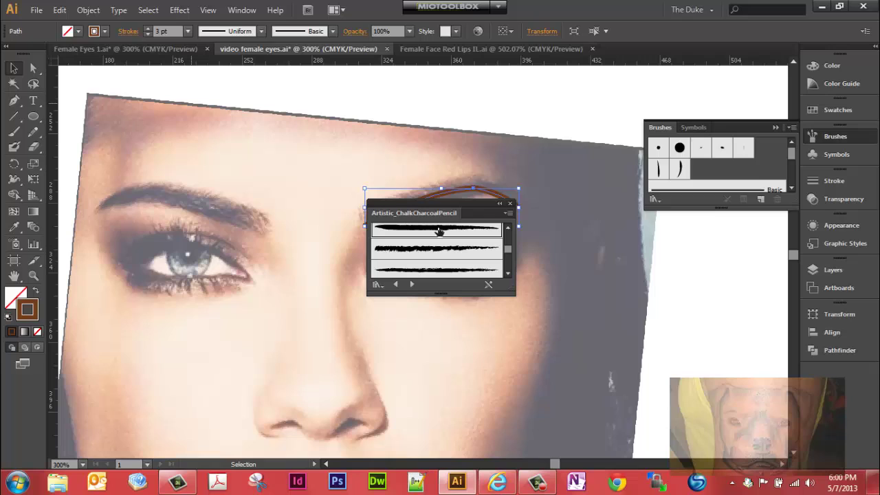
click(510, 204)
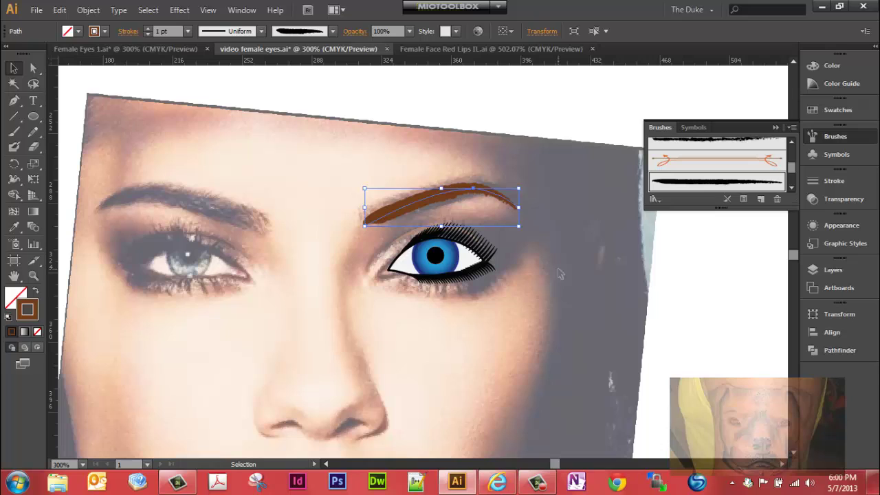
click(561, 274)
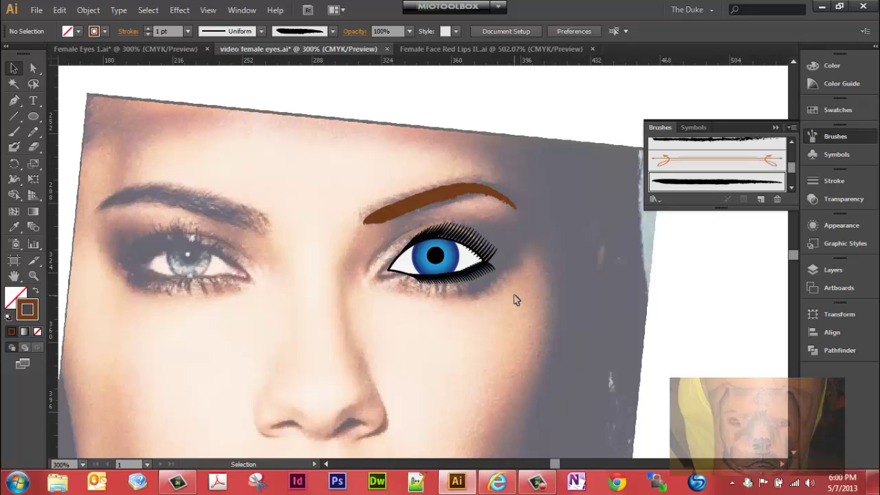
Save the selected eyebrow and eye as new symbol 'Blue Eyes', then delete a test instance
drag(360, 164, 519, 306)
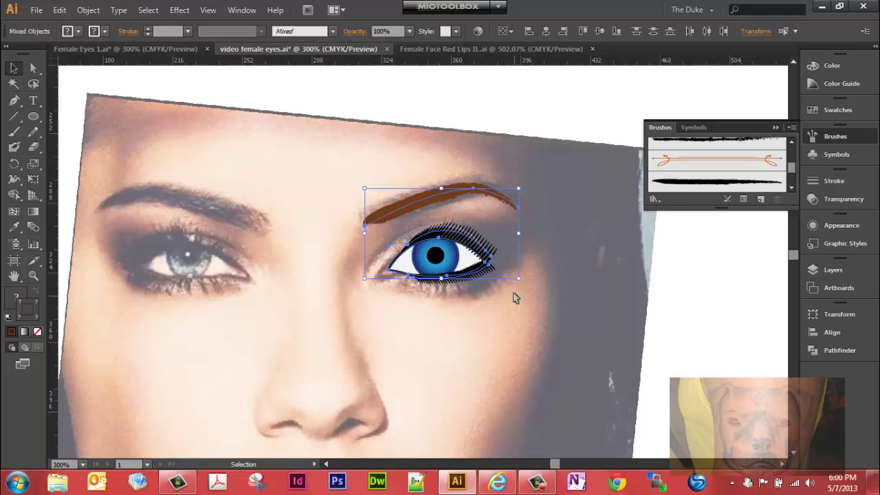
click(696, 129)
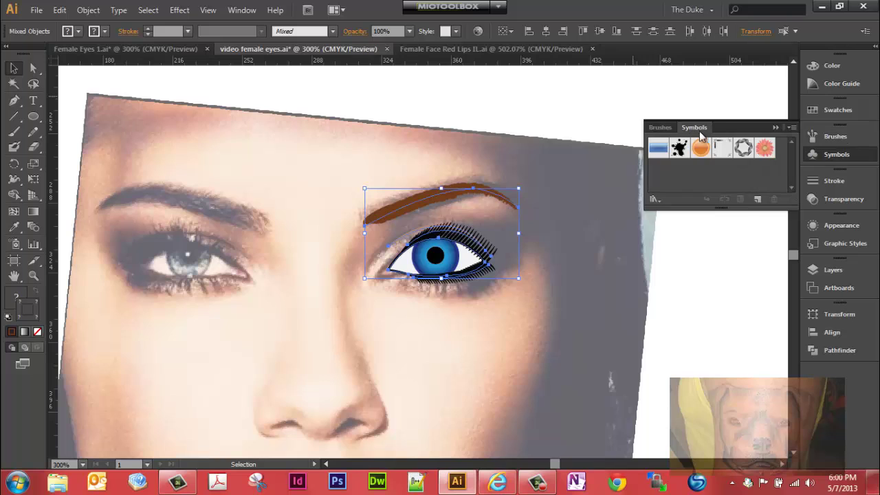
click(756, 199)
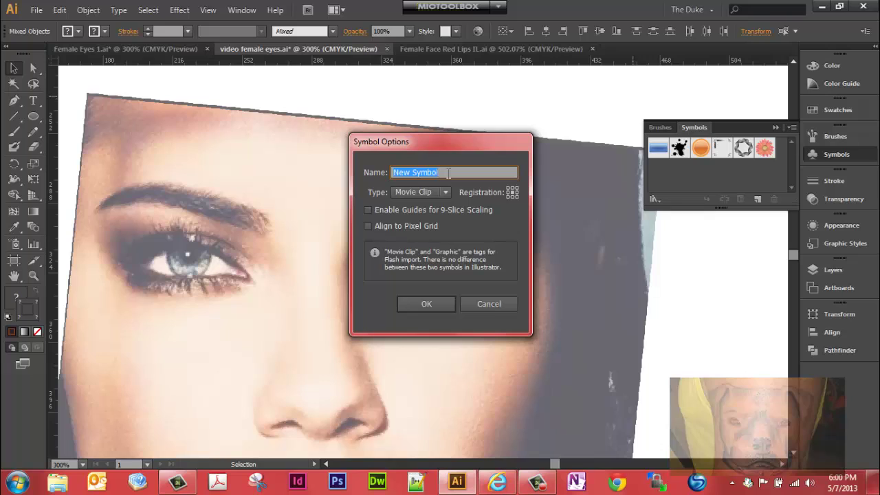
text(Blue Eyes)
click(429, 305)
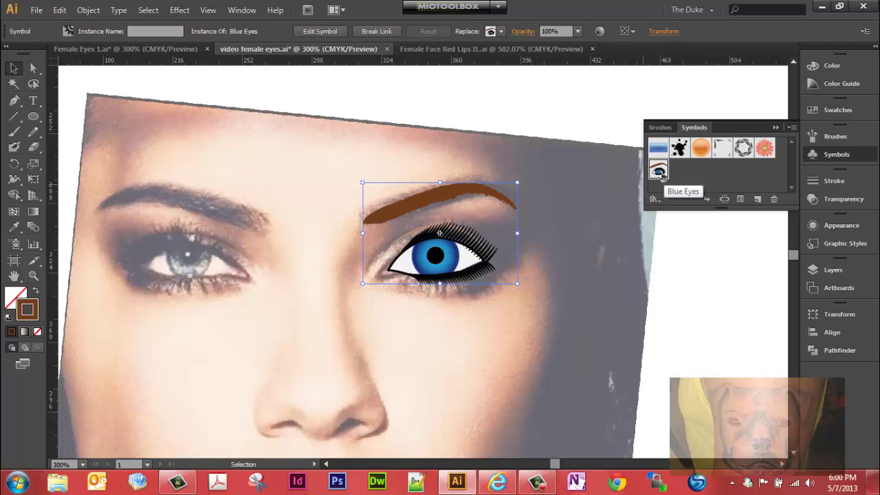
drag(659, 172, 607, 347)
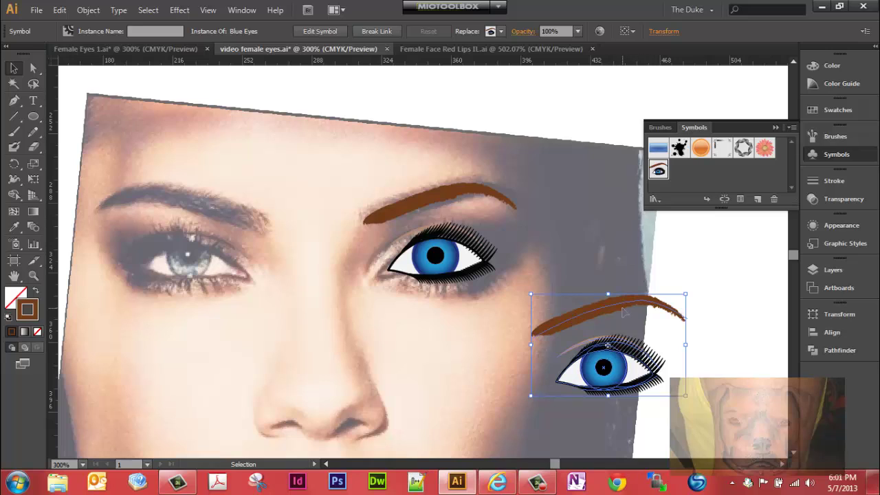
key(Delete)
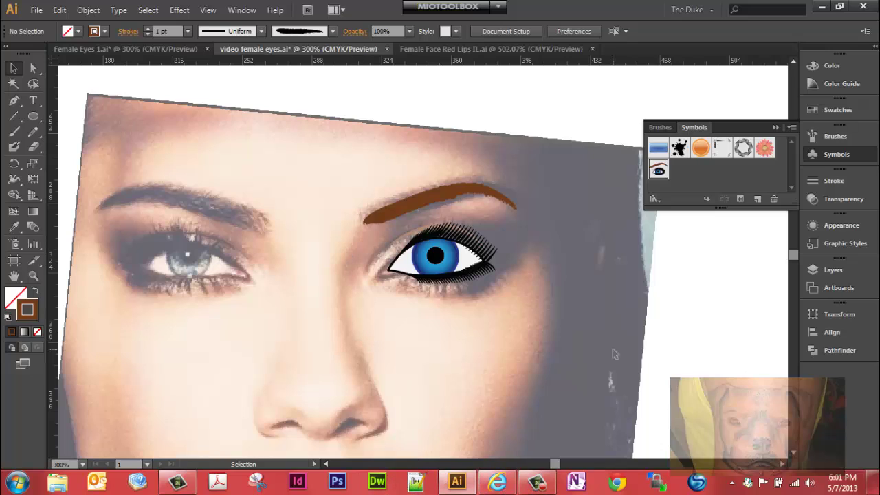
Break the eye instance's link to Blue Eyes and select only the eyebrow path
click(431, 210)
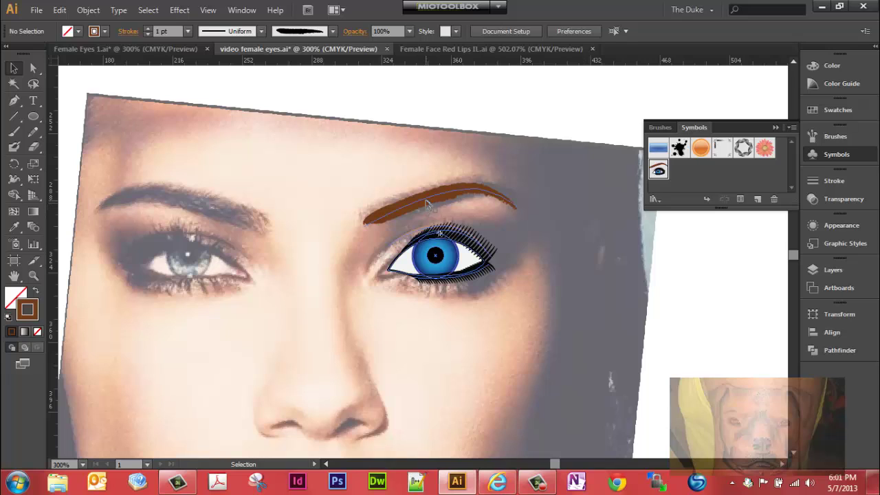
click(384, 215)
right_click(385, 217)
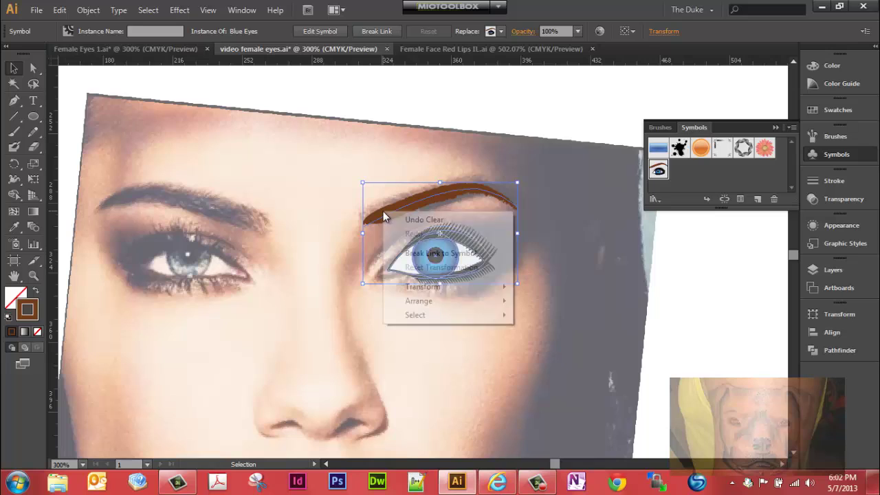
click(417, 253)
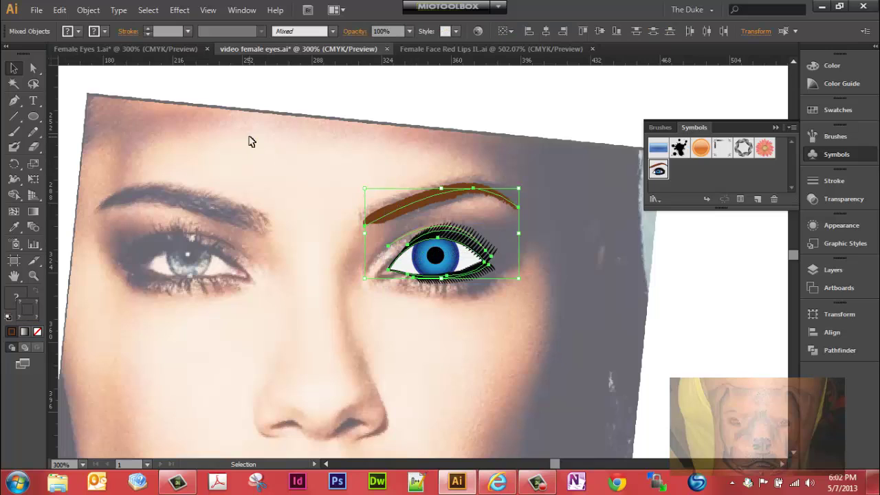
click(251, 141)
click(382, 205)
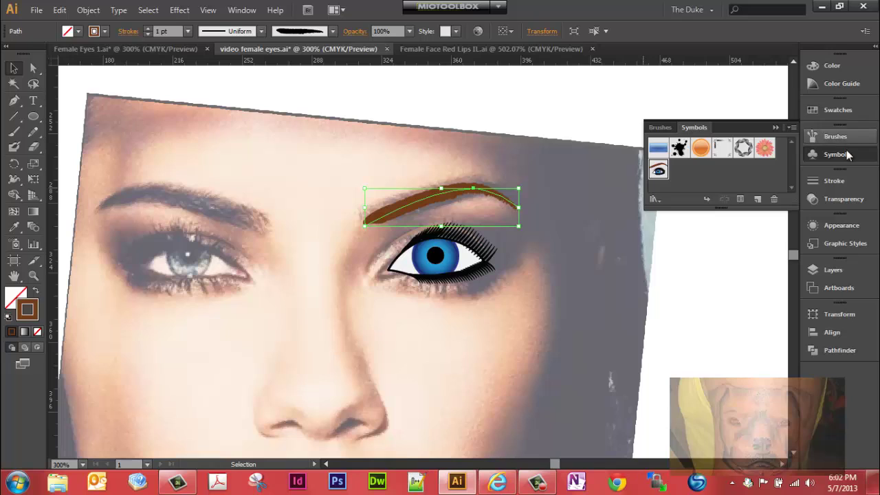
click(843, 181)
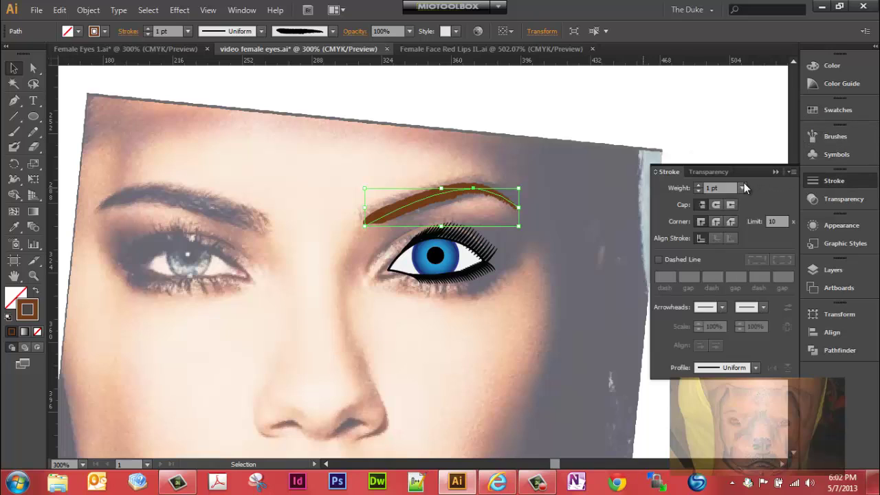
click(742, 188)
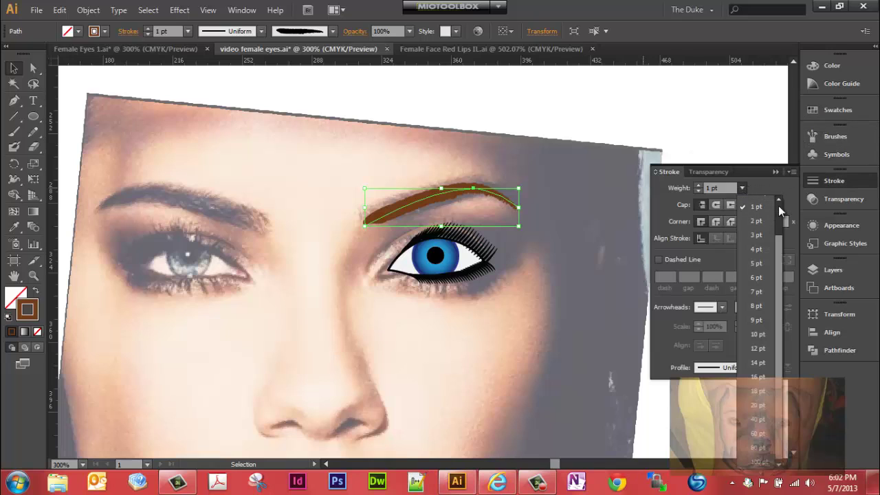
scroll(779, 204, up, 1)
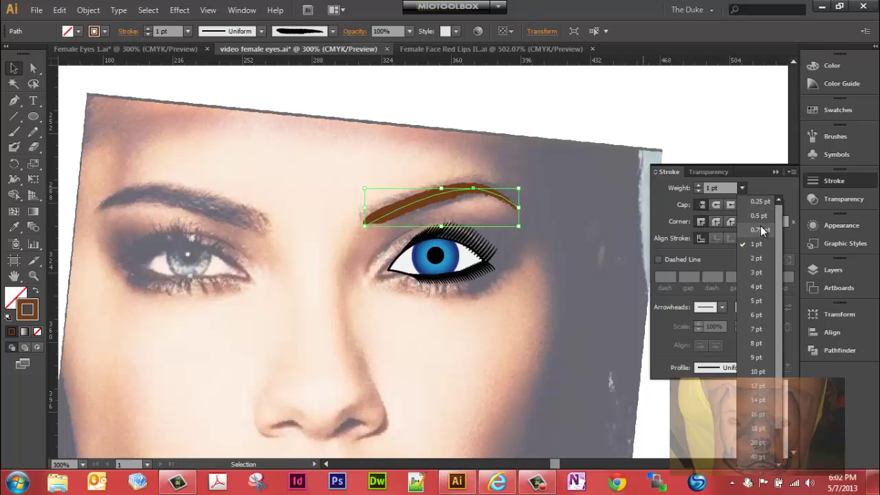
click(759, 230)
click(742, 186)
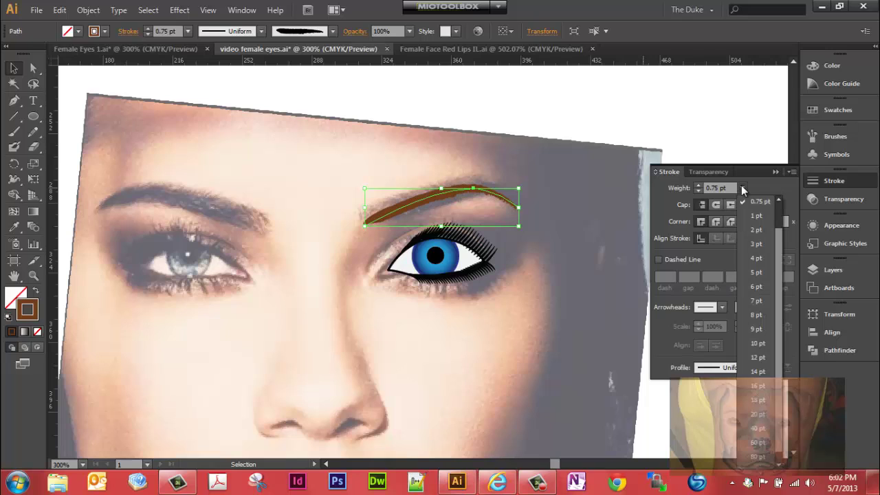
scroll(779, 200, up, 1)
click(758, 216)
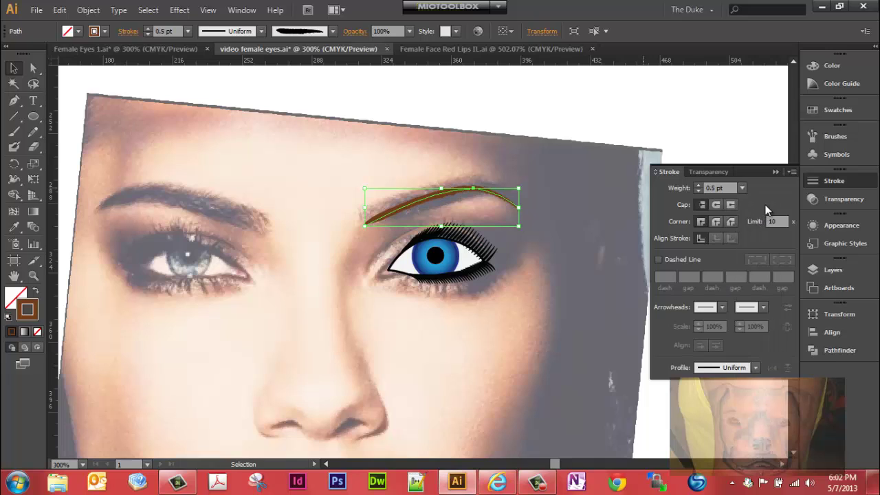
click(742, 186)
click(747, 228)
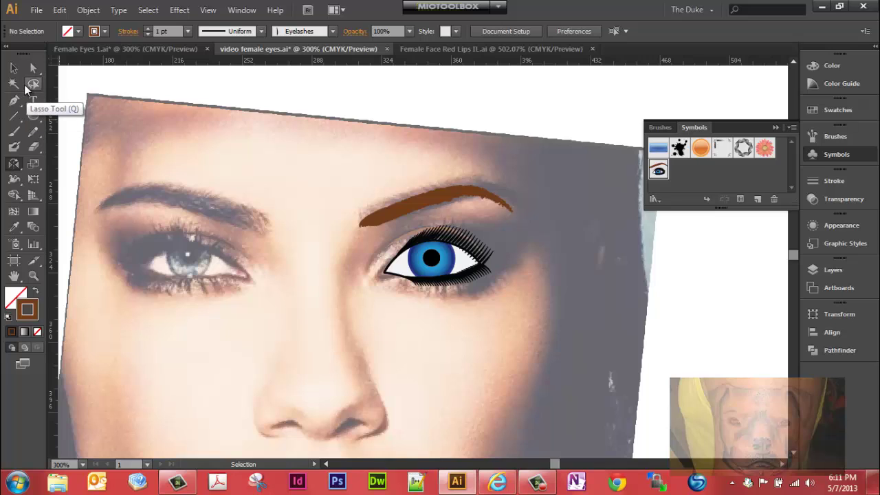
Select the eye and eyebrow, choose the Reflect Tool, and drag a vertical ruler guide
click(15, 68)
drag(358, 171, 499, 310)
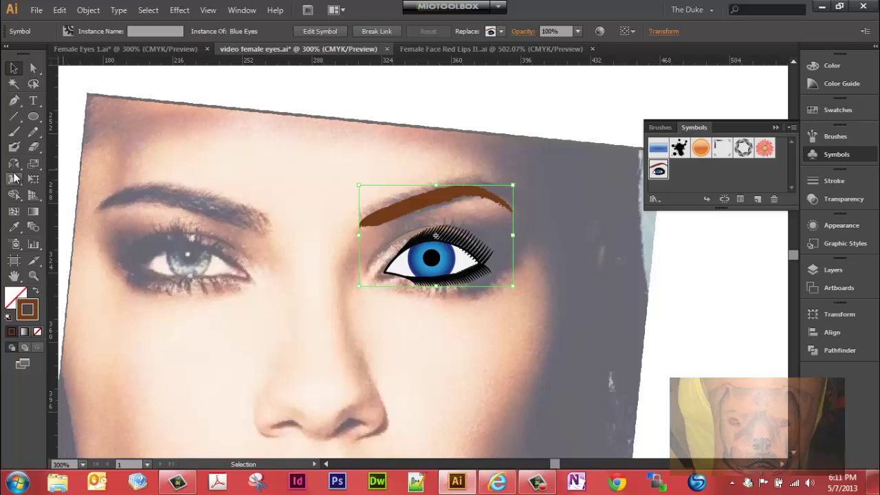
click(16, 168)
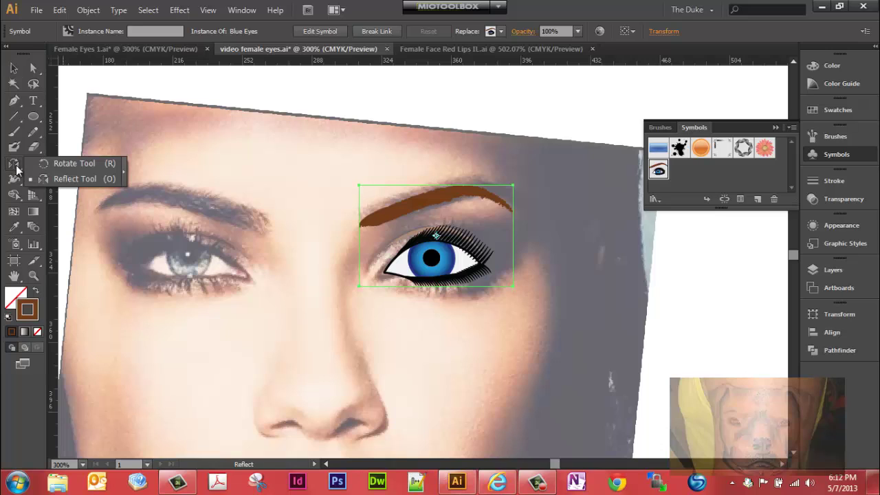
click(54, 181)
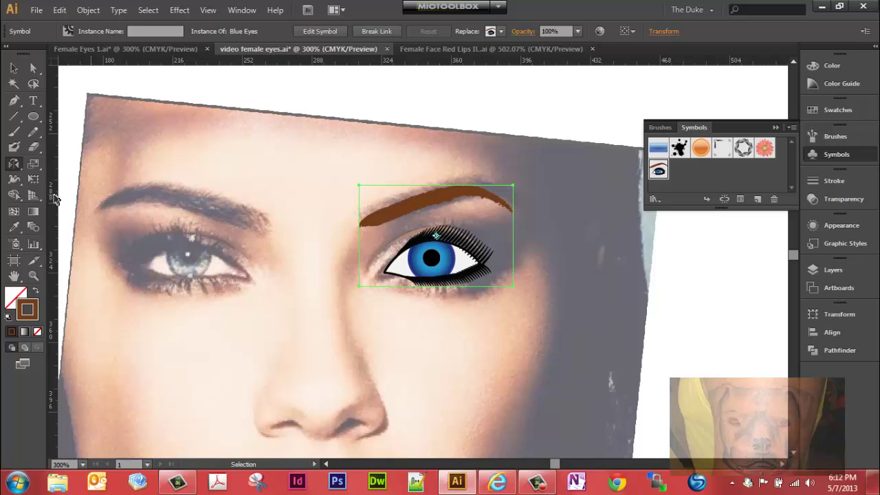
drag(174, 212, 317, 238)
right_click(316, 238)
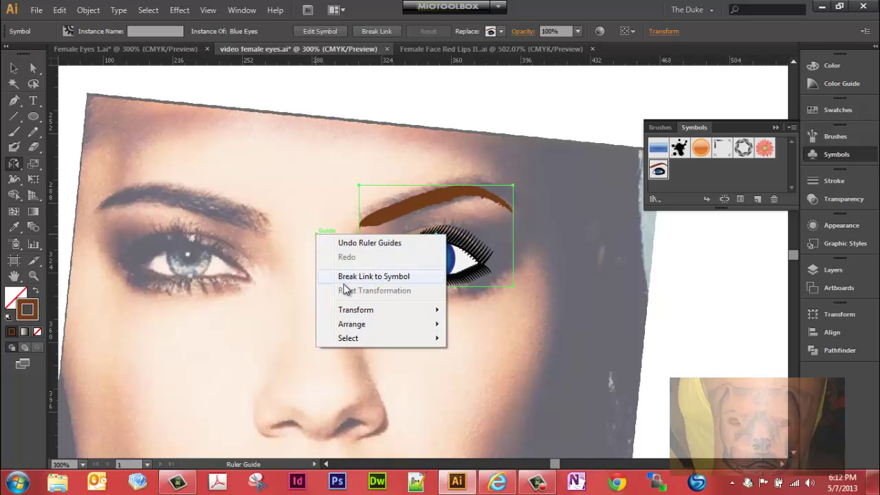
Show guides and make a vertical reflected copy of the eye across the centre guide
click(208, 10)
mouse_move(268, 370)
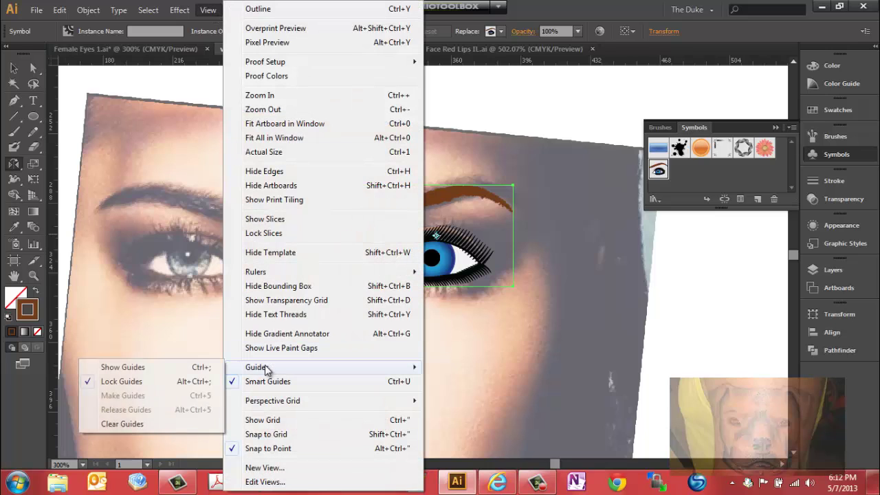
click(155, 367)
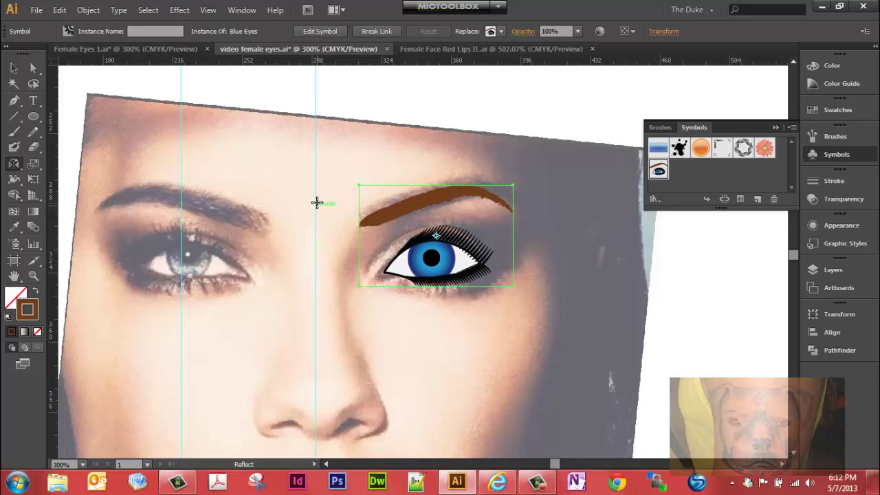
alt+click(315, 355)
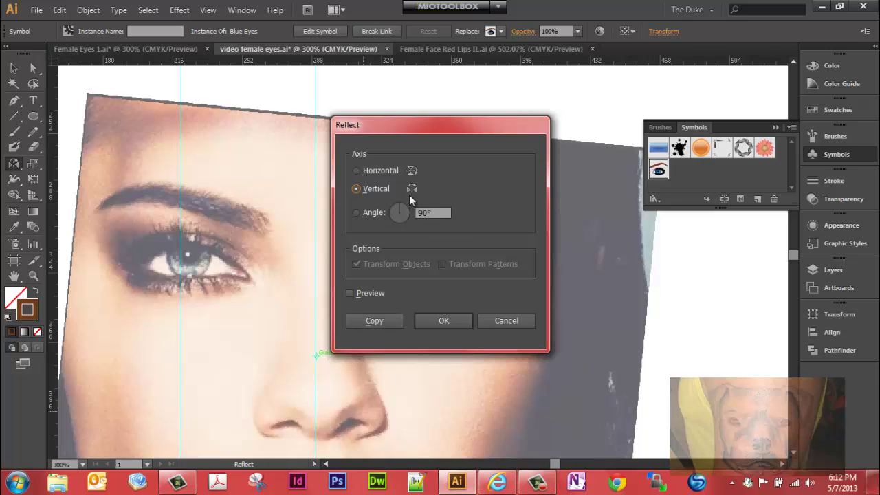
click(378, 321)
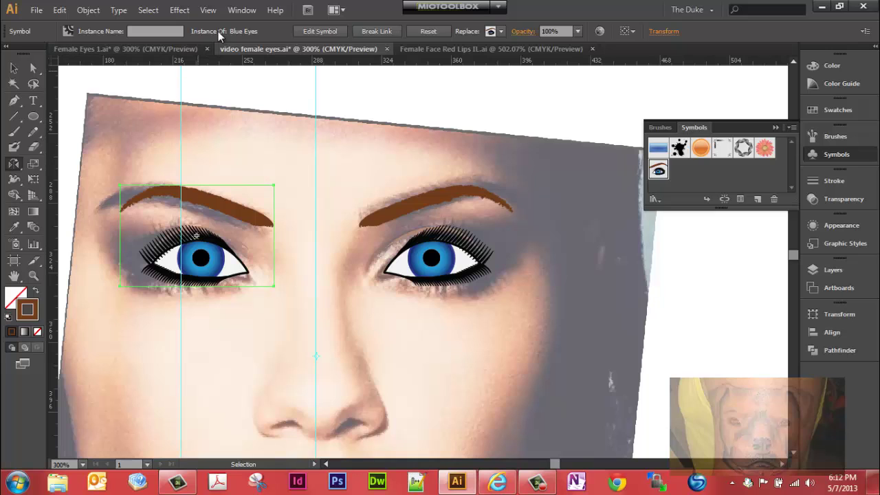
Hide the guides and deselect the eye with the Selection tool
click(210, 9)
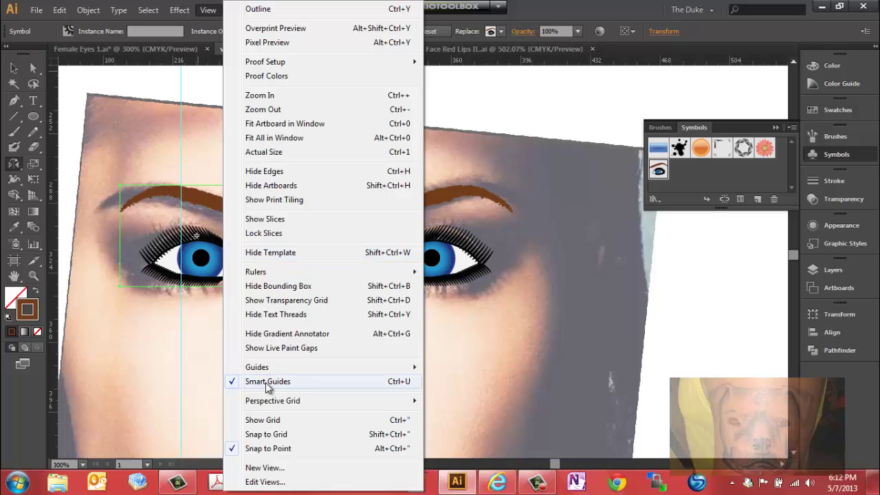
mouse_move(265, 369)
click(165, 368)
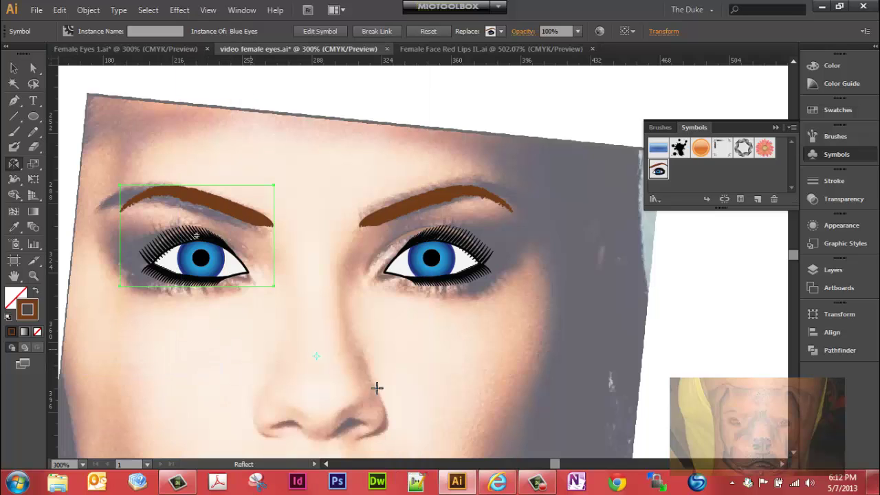
key(v)
click(122, 116)
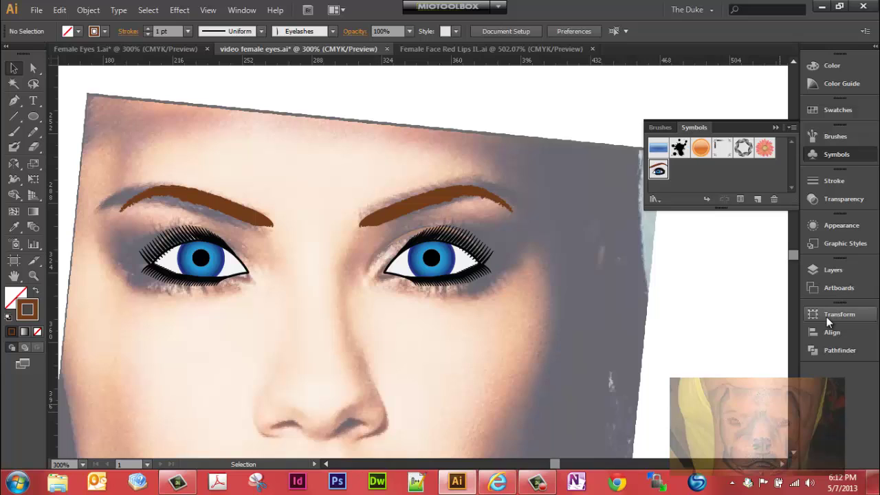
Hide the face photo Template layer in the Layers panel
click(827, 271)
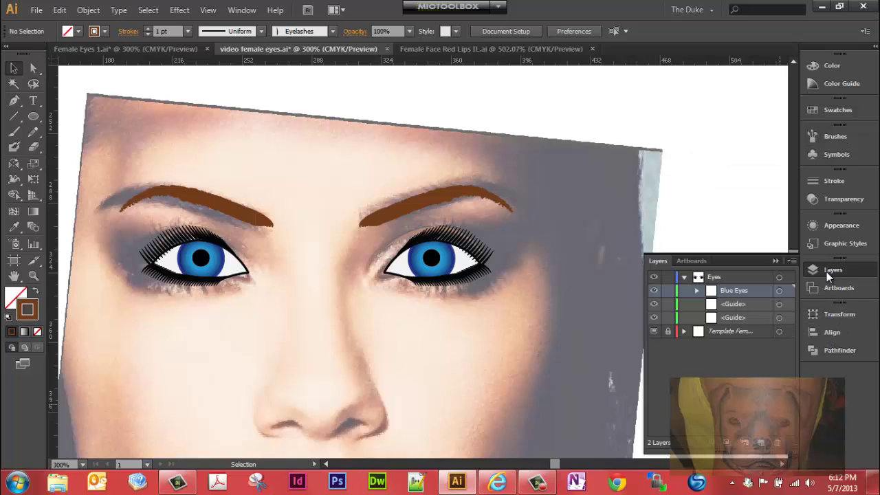
click(654, 331)
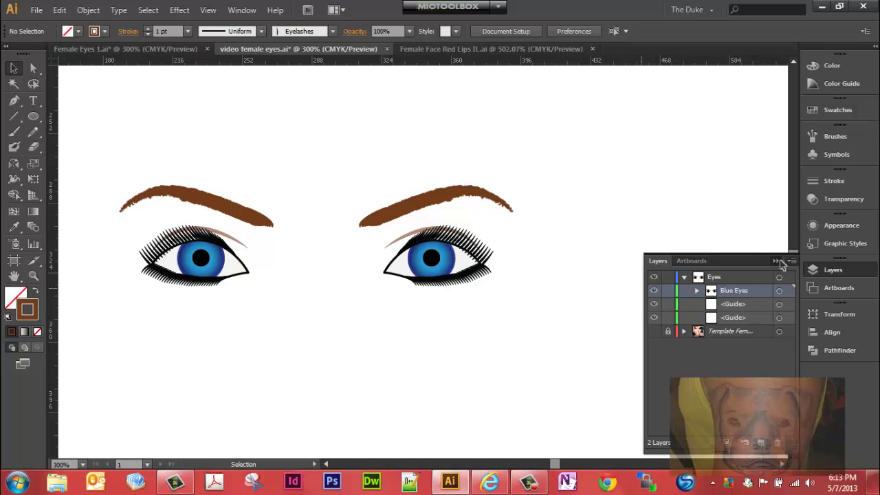
click(778, 261)
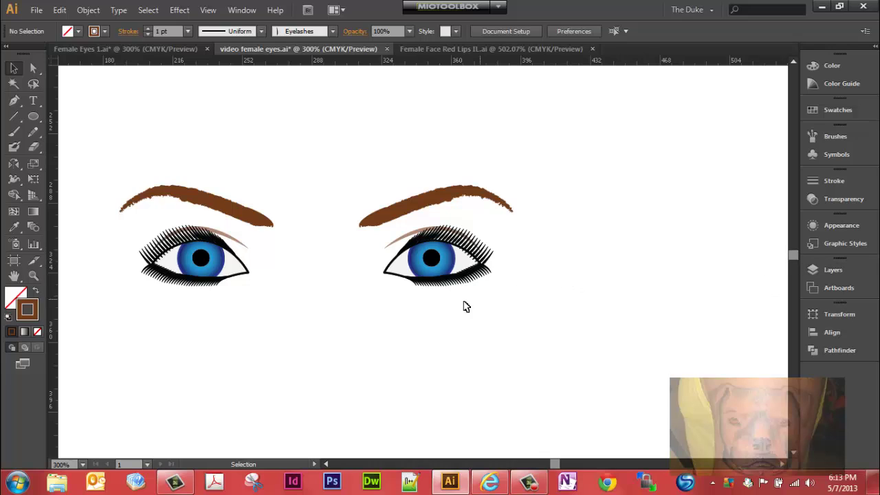
Unlink the right eye from its symbol and nudge its bottom eyelash path downward
click(442, 284)
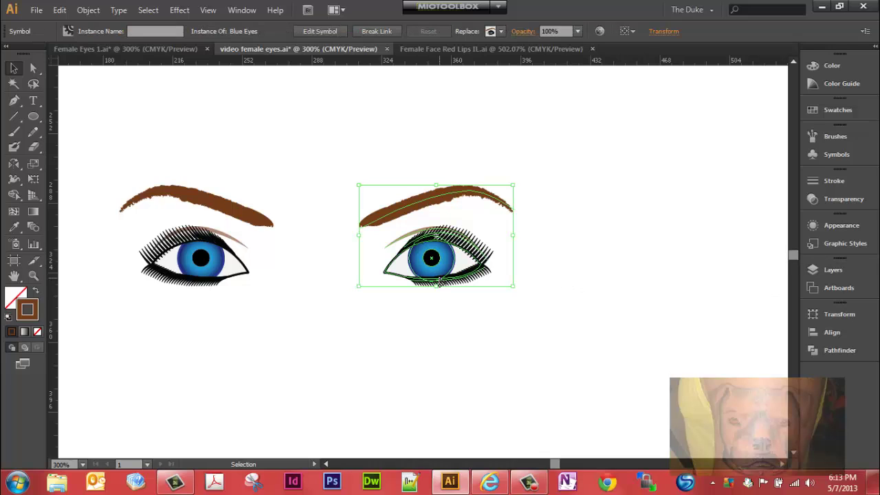
right_click(439, 280)
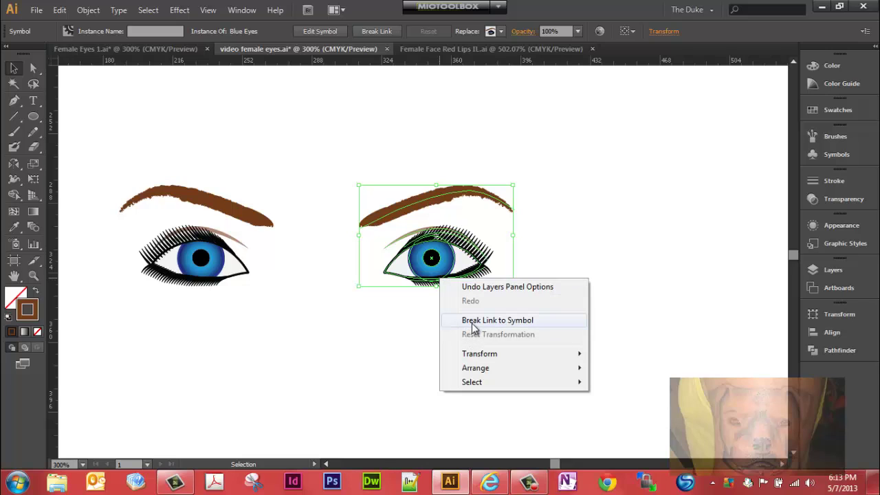
click(473, 321)
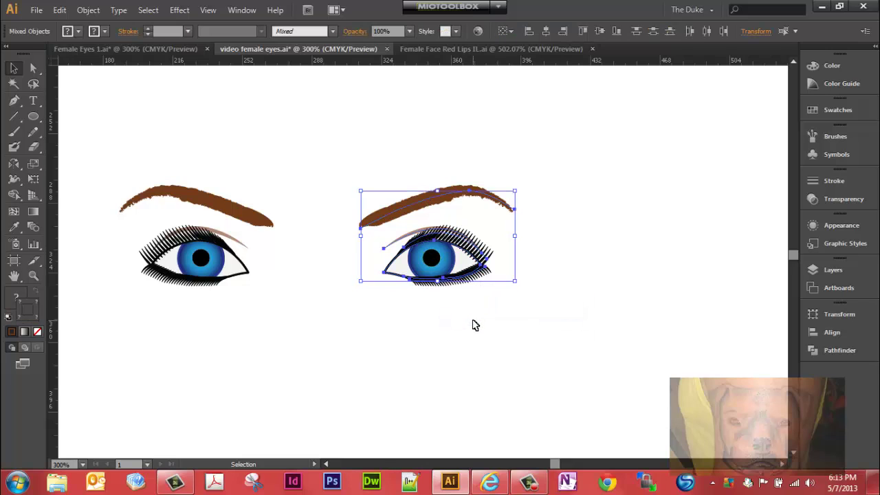
click(473, 324)
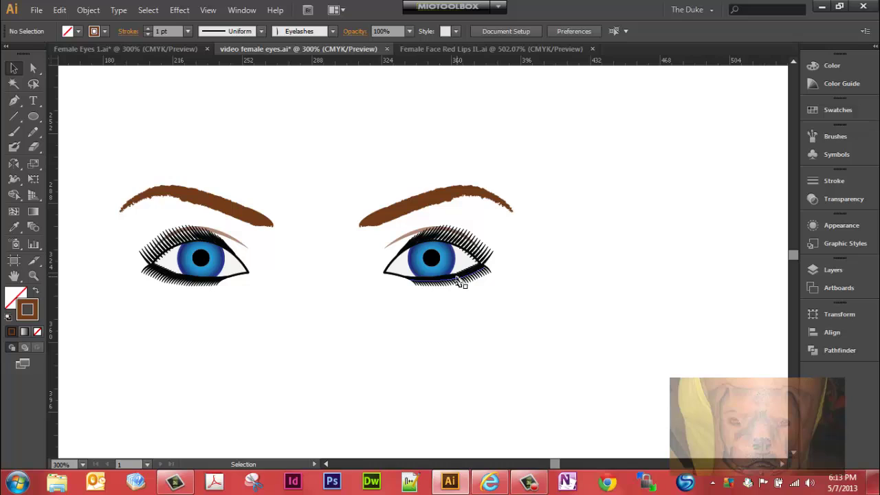
click(456, 281)
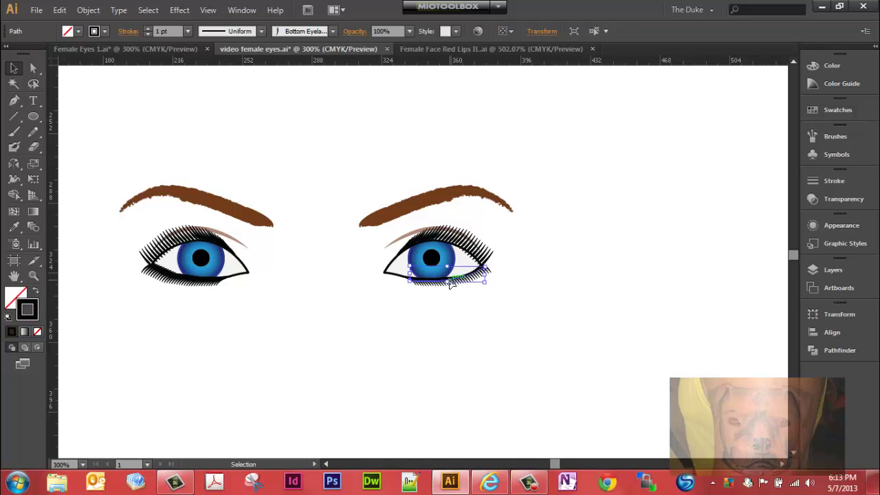
key(Down)
key(Down)
key(Down)
key(Down)
key(Down)
key(Down)
key(Down)
key(Down)
key(Down)
key(Down)
key(Down)
key(Down)
key(Down)
key(Down)
key(Down)
key(Down)
key(Down)
key(Down)
key(Down)
key(Down)
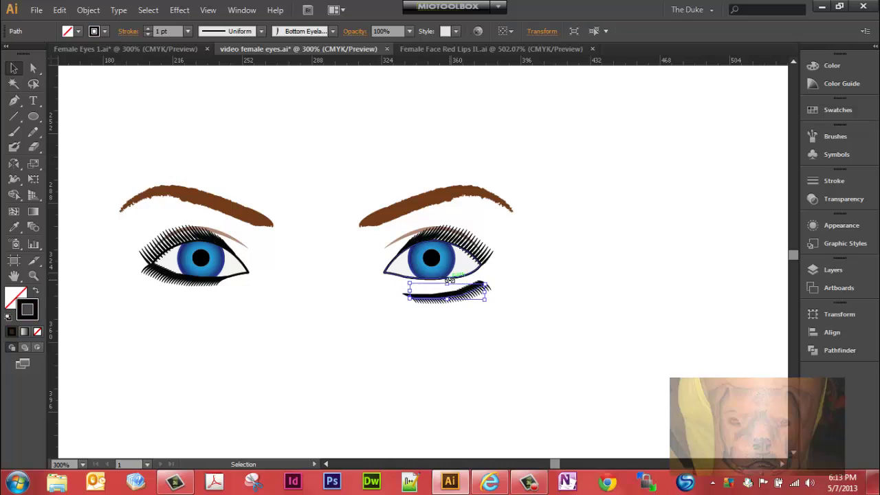
click(498, 293)
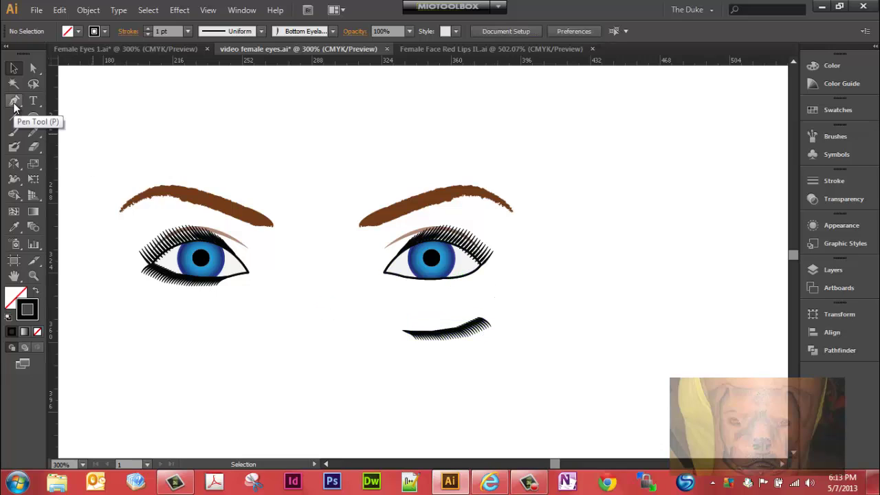
Curve the eye's lower outline path into a lower lid line with the Pen tool
click(14, 101)
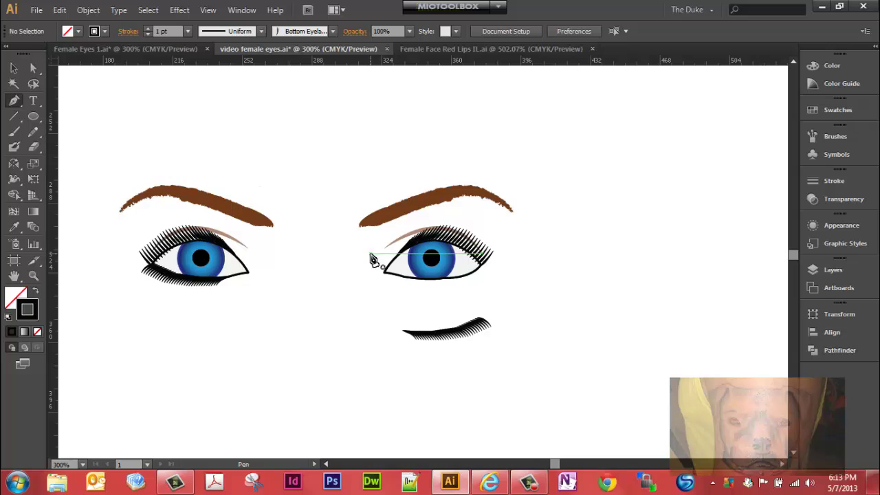
click(411, 284)
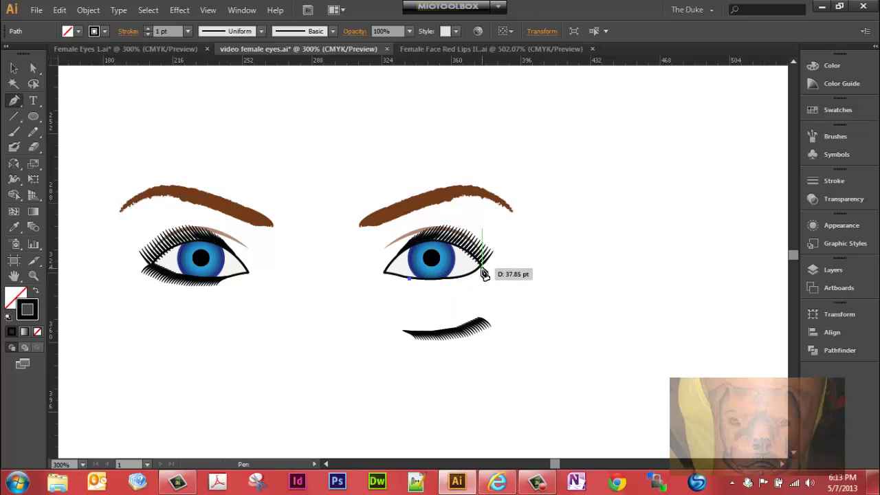
drag(484, 273, 516, 248)
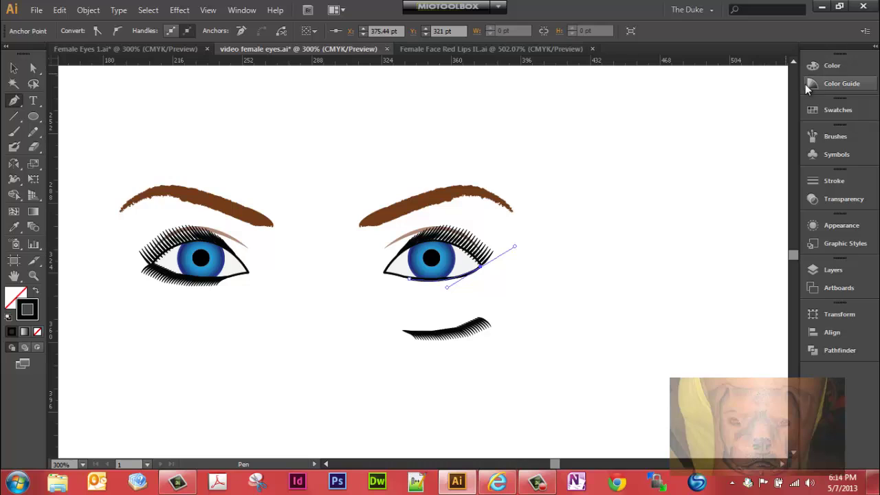
Give the lower lid line a 3 pt stroke weight with a tapered width profile
click(841, 181)
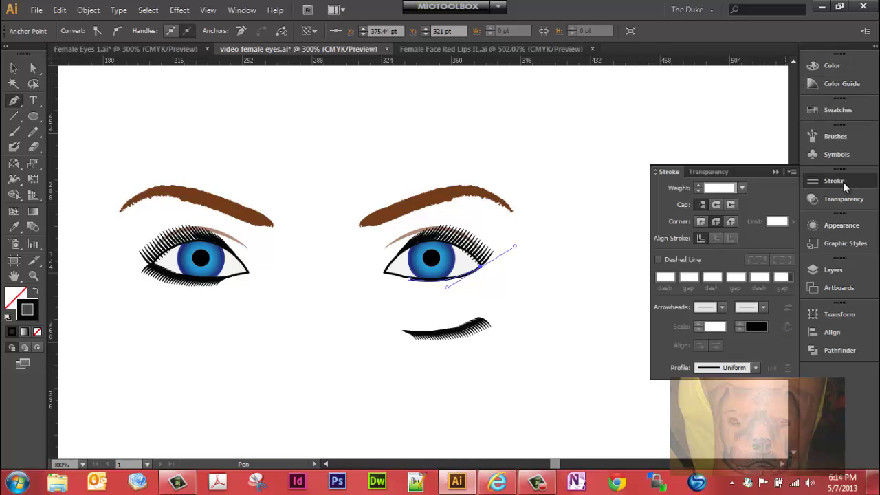
click(741, 188)
click(754, 221)
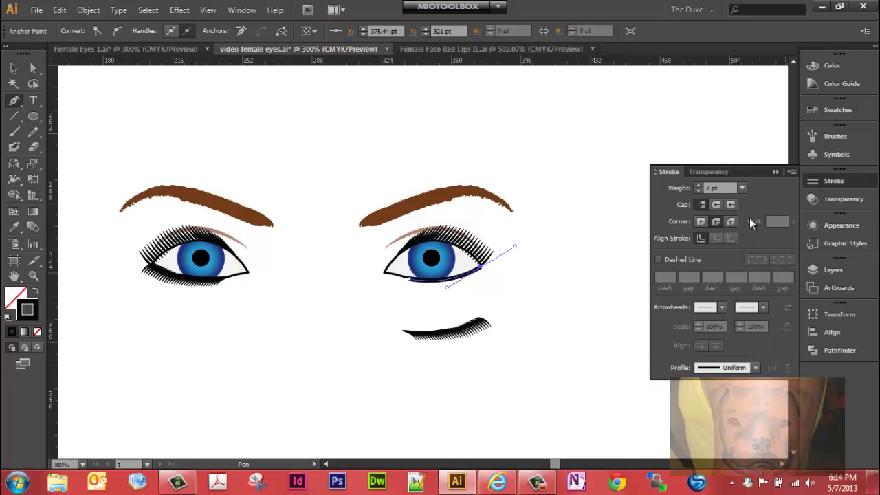
click(742, 193)
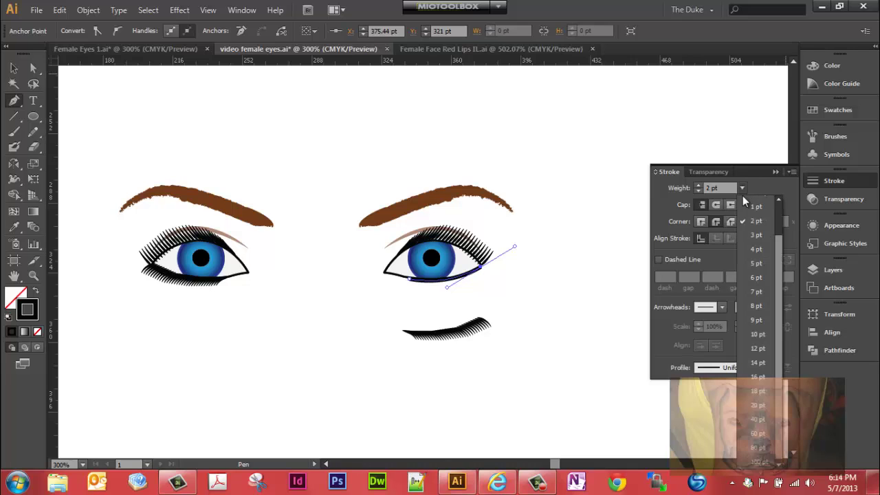
click(749, 236)
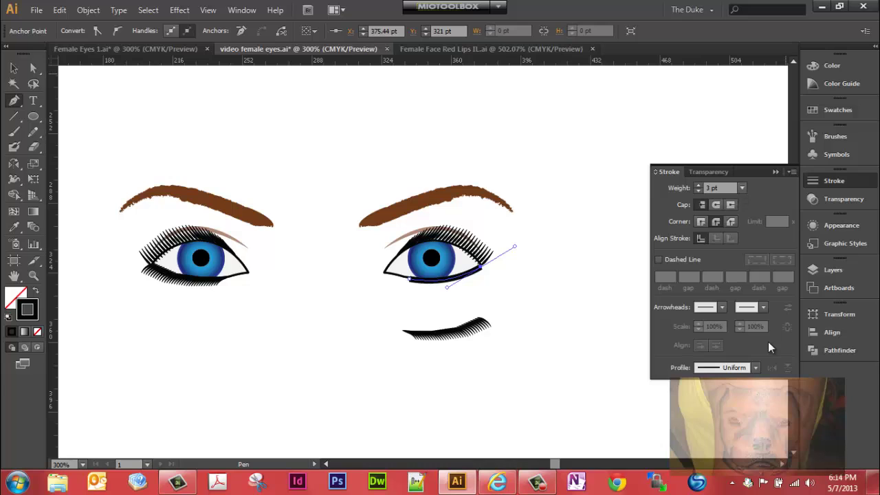
click(754, 368)
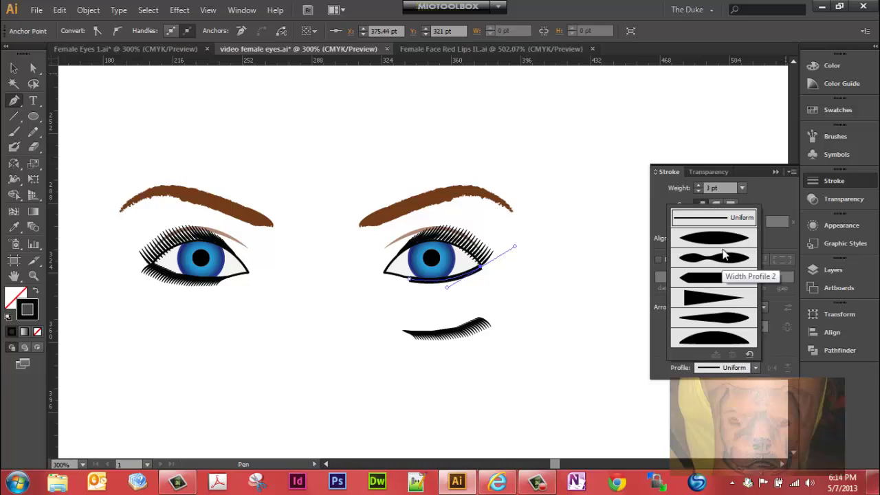
click(729, 319)
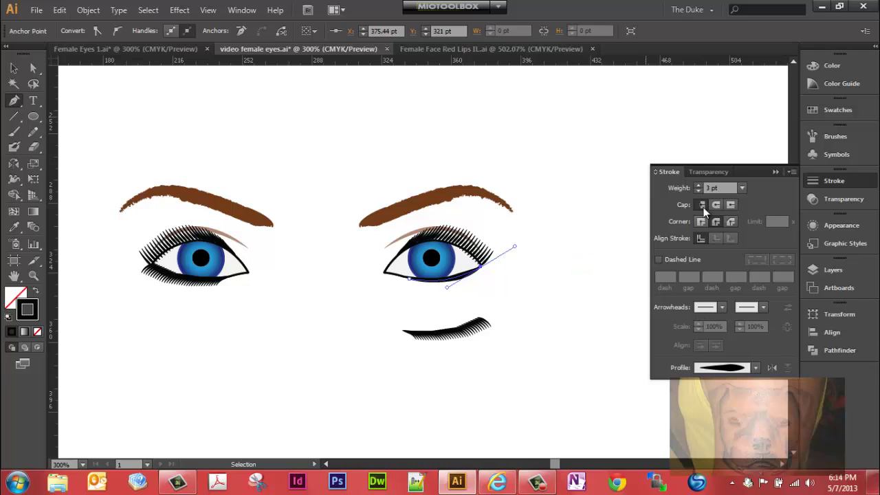
click(772, 172)
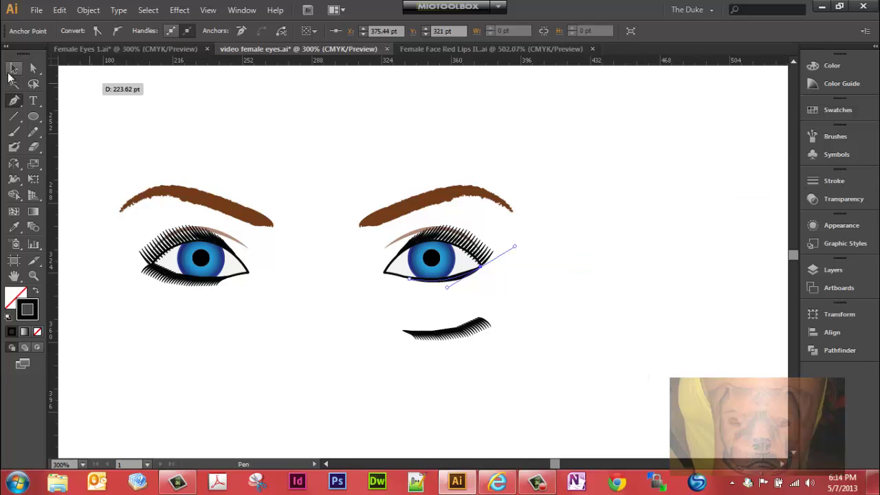
click(14, 68)
click(670, 312)
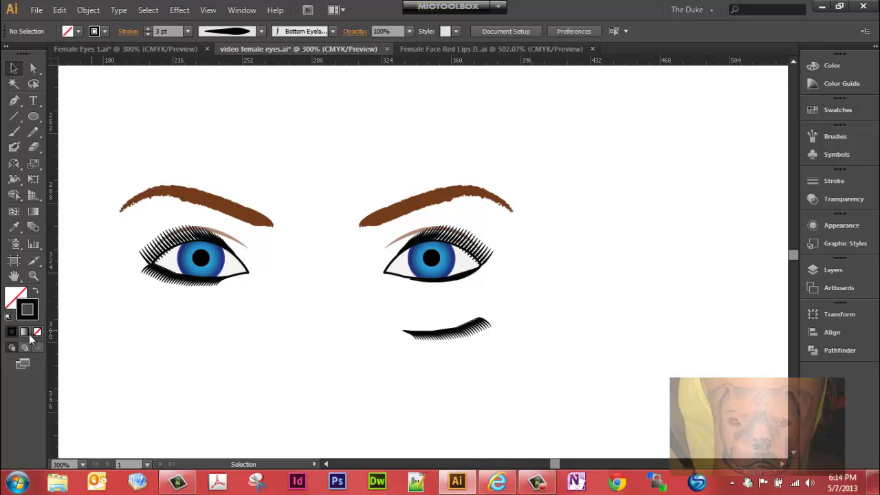
Zoom out with Ctrl+minus to view the whole face and both eyes
key(a)
key(ctrl+minus)
key(ctrl+minus)
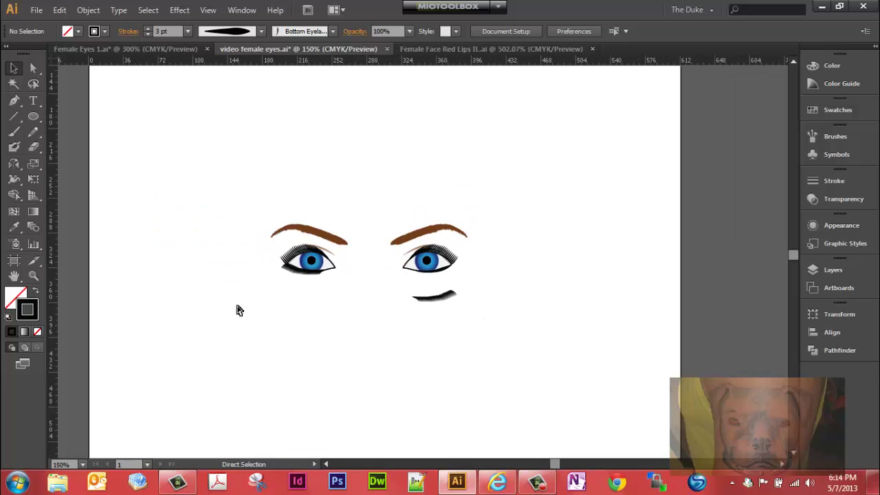
key(v)
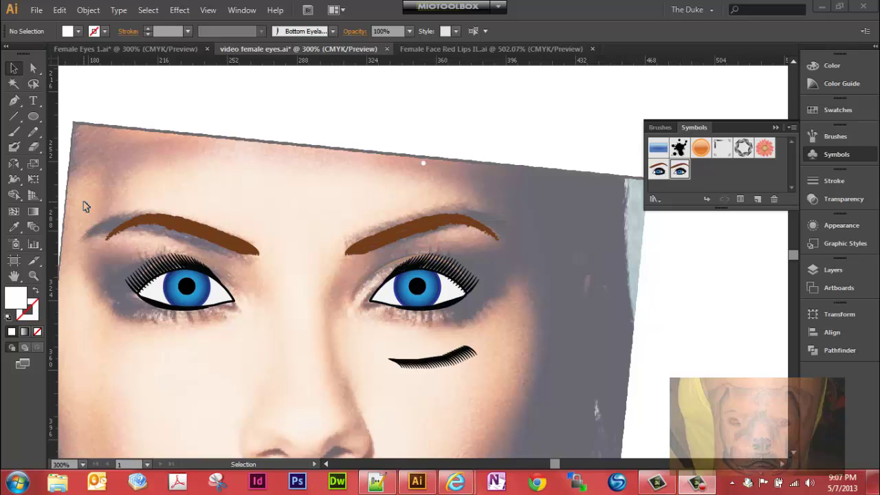
Draw a tiny white ellipse catchlight and move it onto the right pupil
click(35, 119)
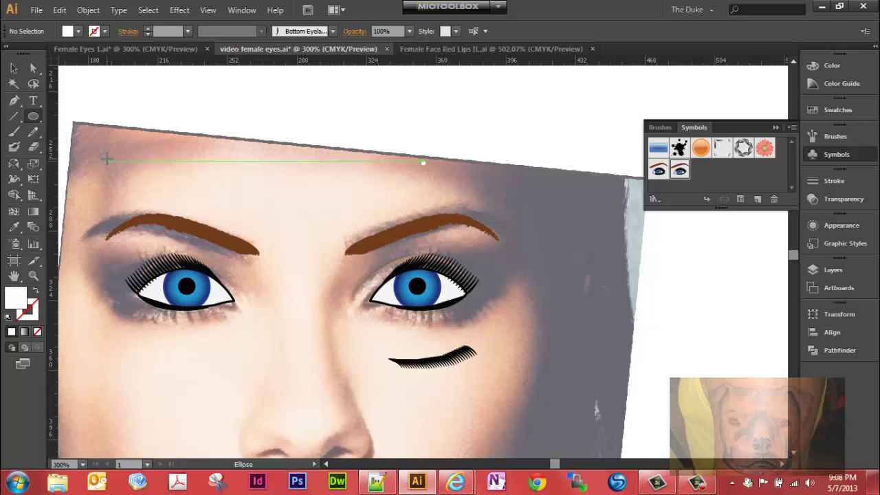
drag(106, 159, 113, 165)
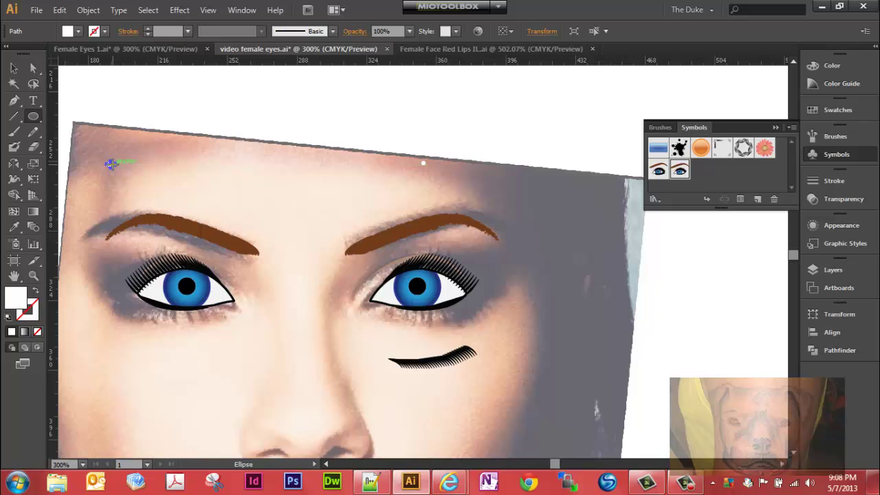
click(13, 68)
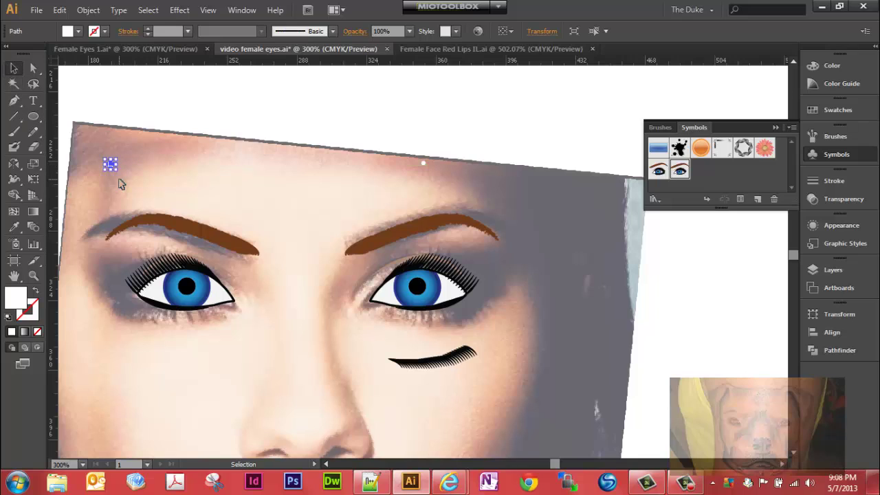
drag(110, 165, 415, 286)
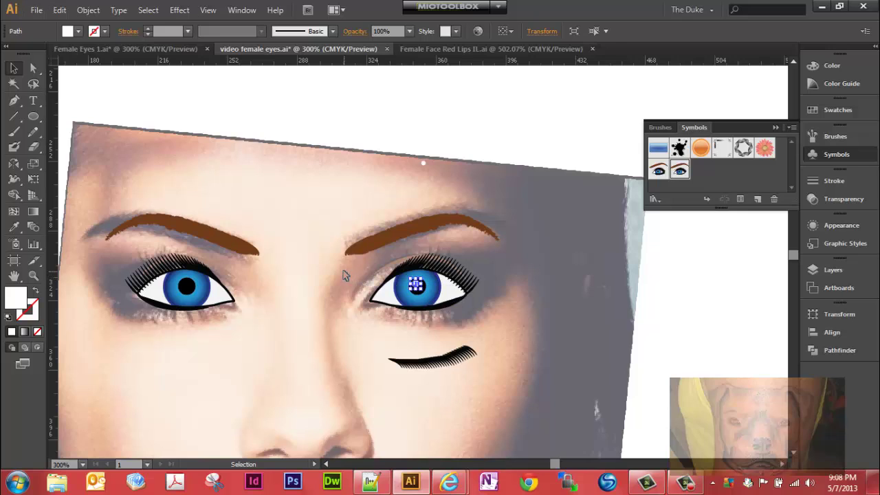
Alt-drag a copy of the catchlight onto the left pupil
key(ctrl+shift+a)
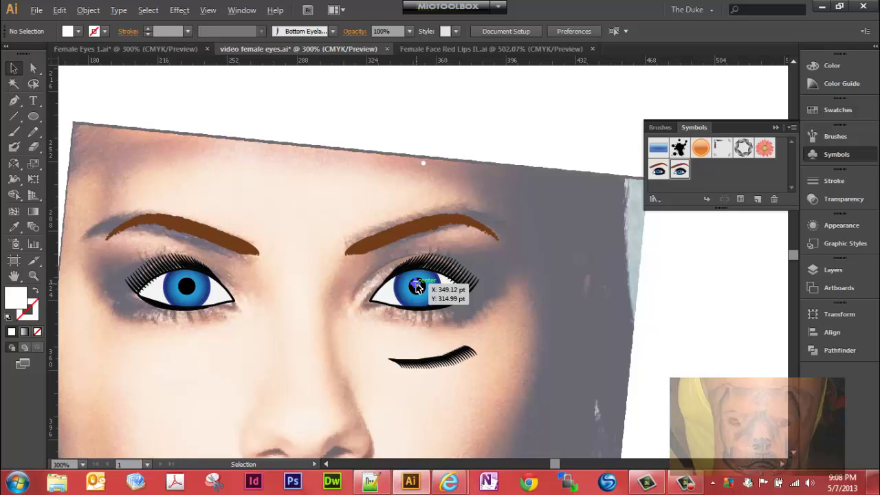
drag(418, 286, 187, 287)
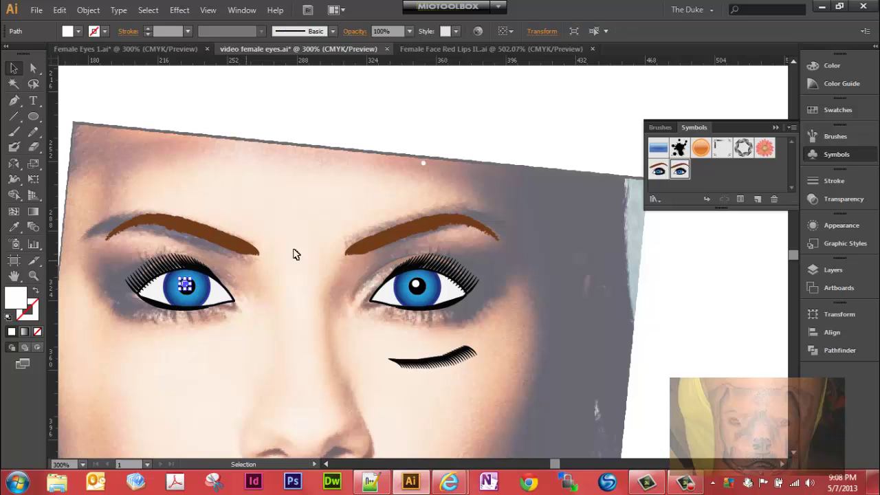
click(304, 254)
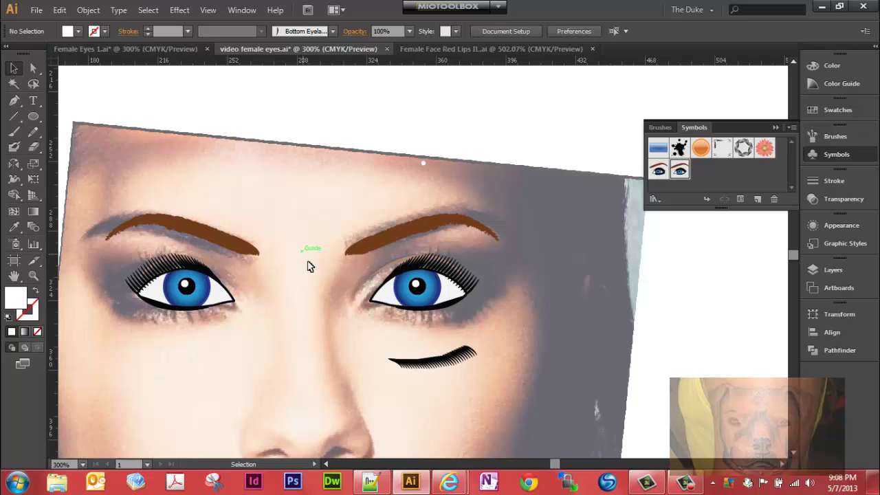